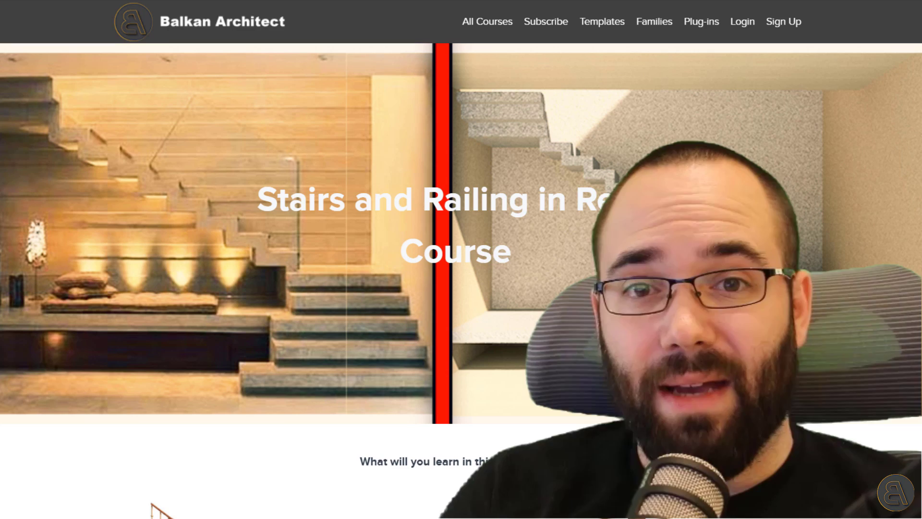
- Scroll through the Balkan Architect Stairs and Railing course page
scroll(461, 281, "down", 6)
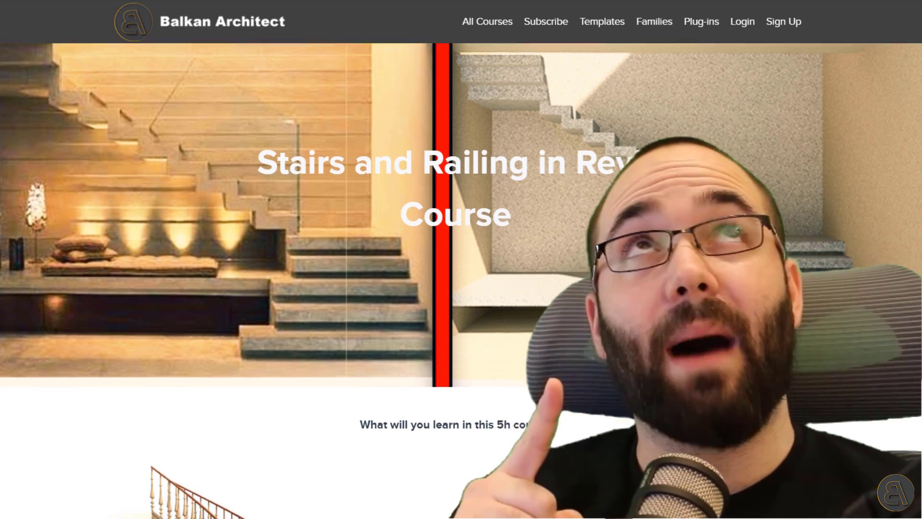
scroll(461, 281, "down", 8)
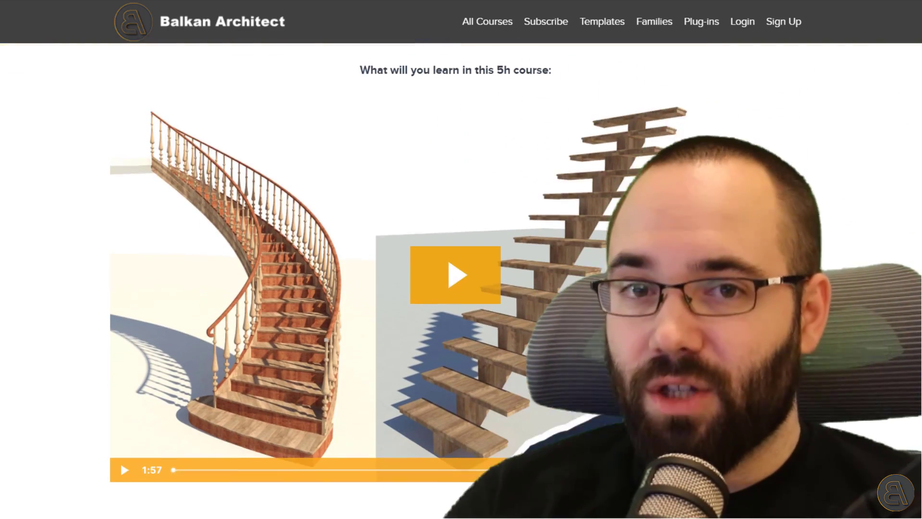
scroll(461, 281, "down", 3)
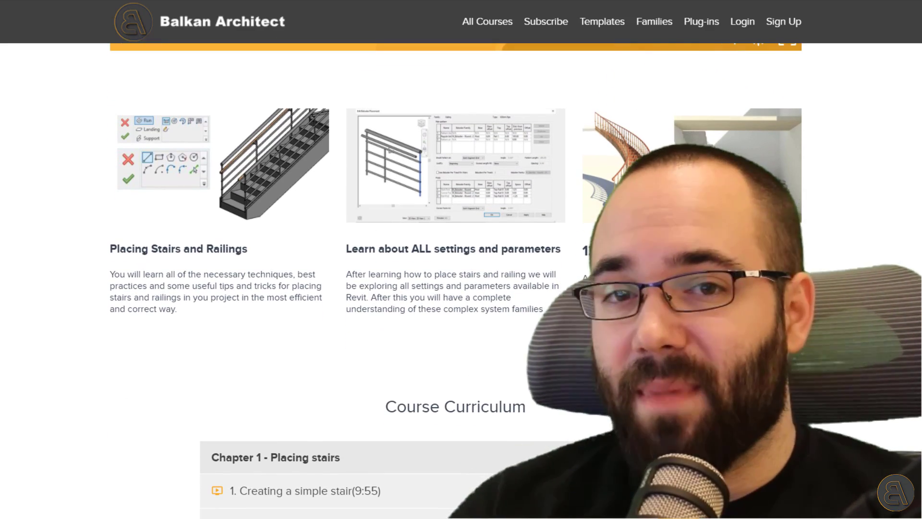
scroll(461, 281, "down", 2)
scroll(461, 281, "up", 11)
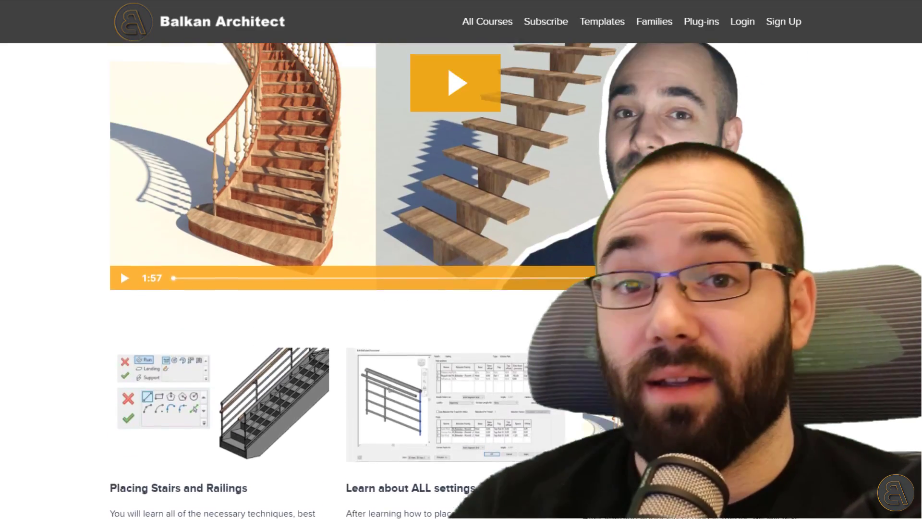
scroll(461, 281, "up", 6)
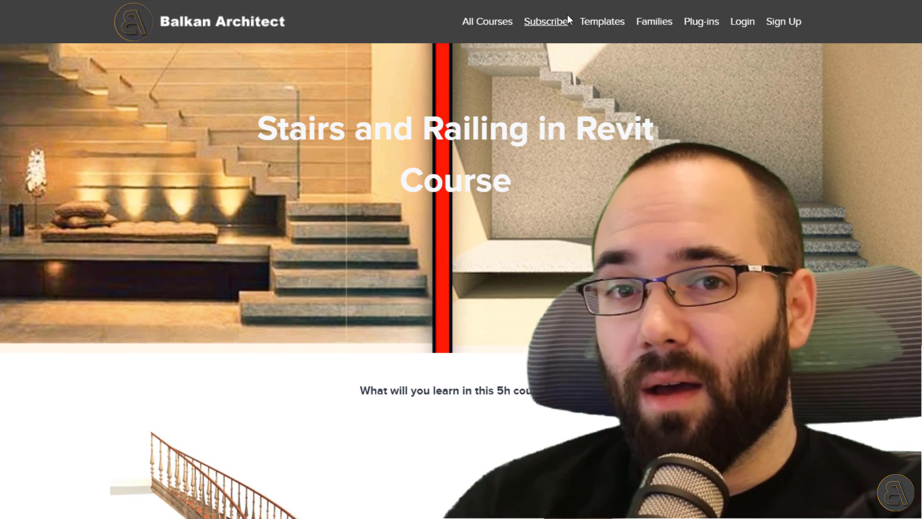
- Go to All Courses and scroll through the course catalogue
left_click(497, 29)
scroll(461, 281, "down", 3)
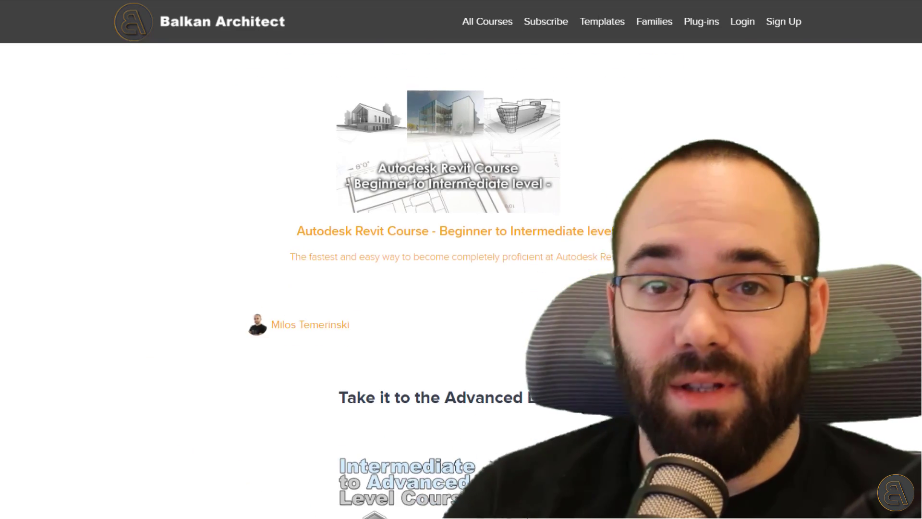
scroll(461, 281, "down", 10)
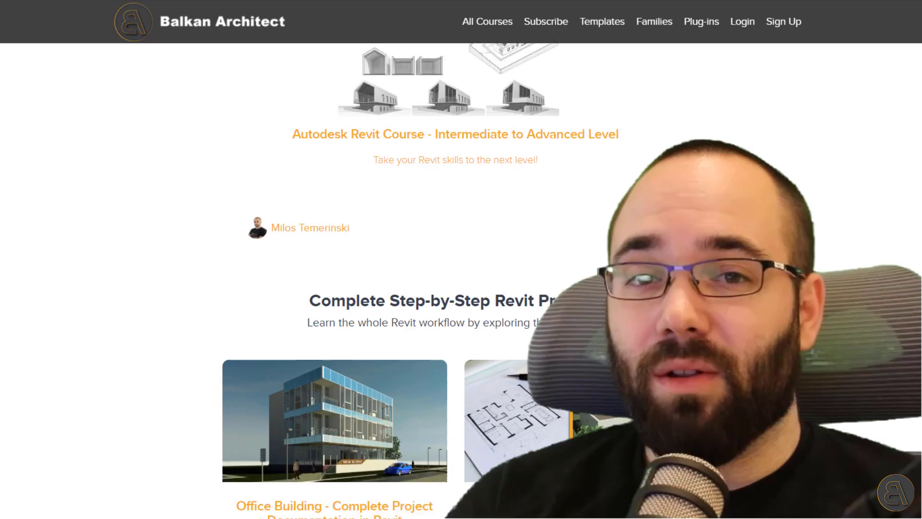
scroll(533, 317, "down", 11)
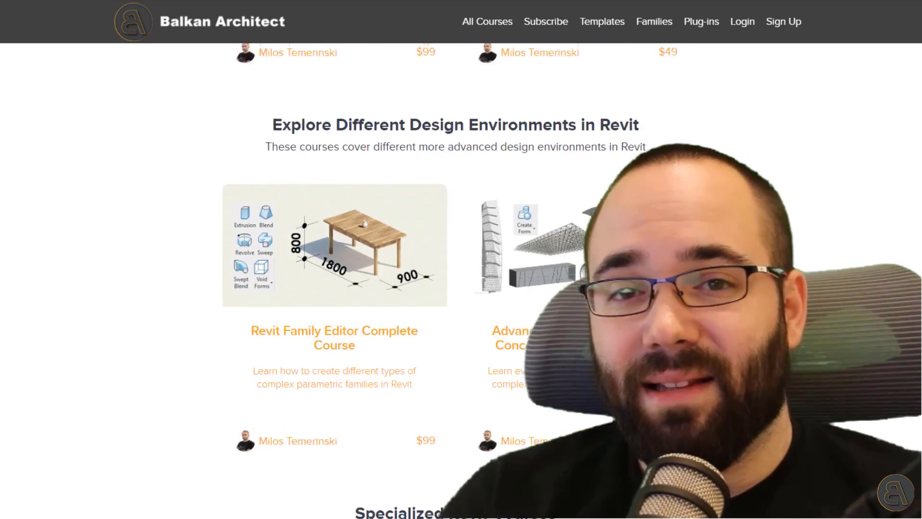
scroll(456, 274, "down", 10)
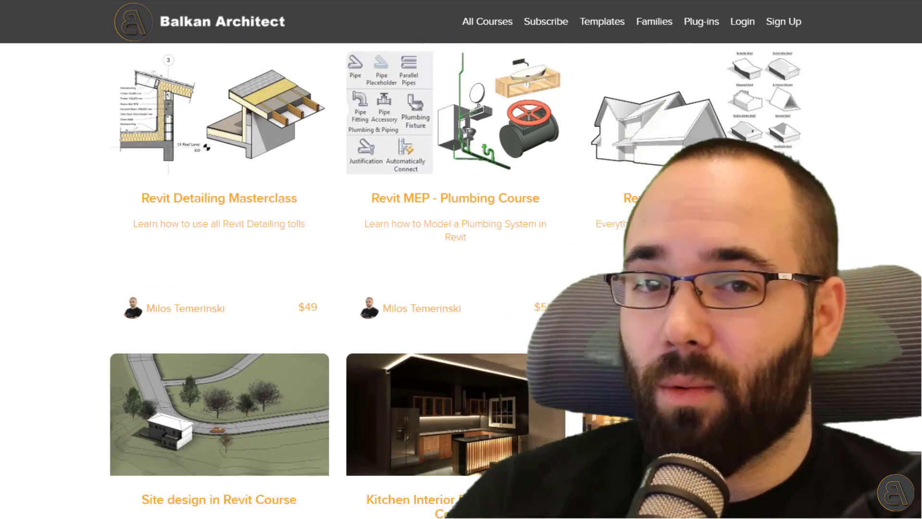
scroll(455, 273, "down", 5)
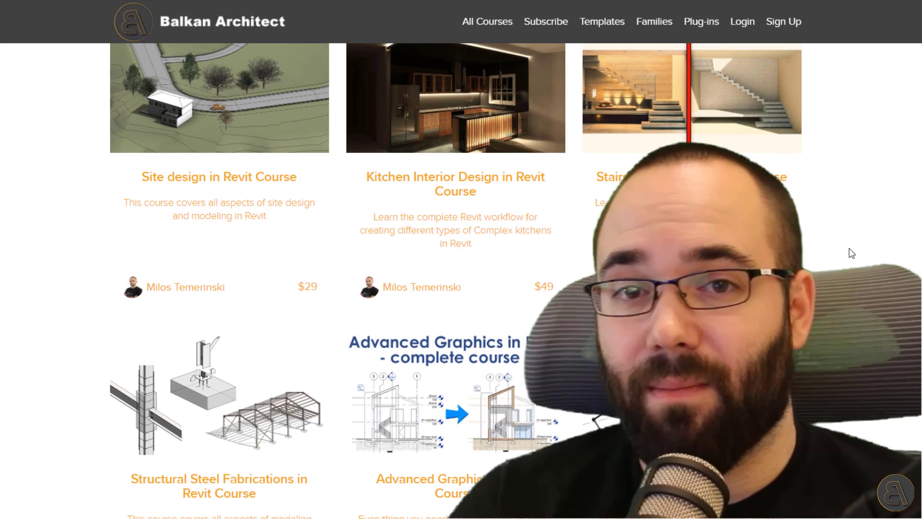
- Go to the Revit Families catalogue and scroll through its listings
left_click(655, 22)
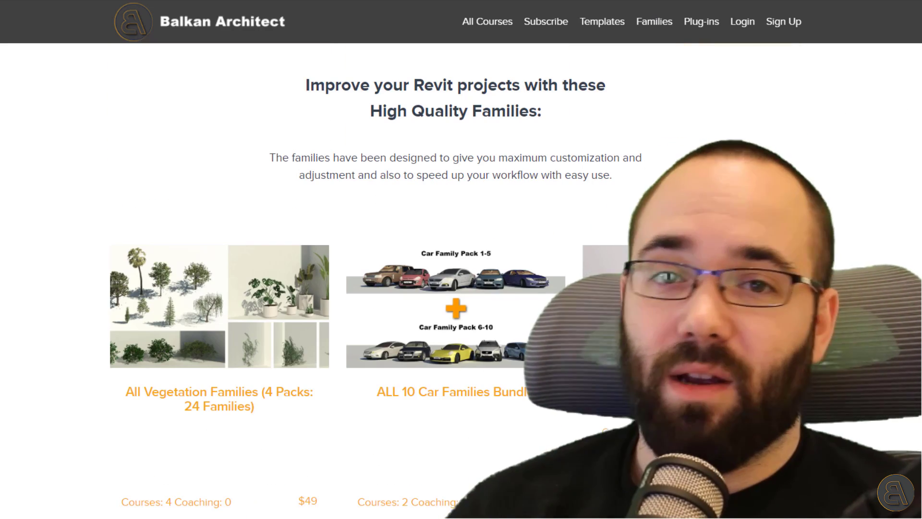
scroll(358, 280, "down", 3)
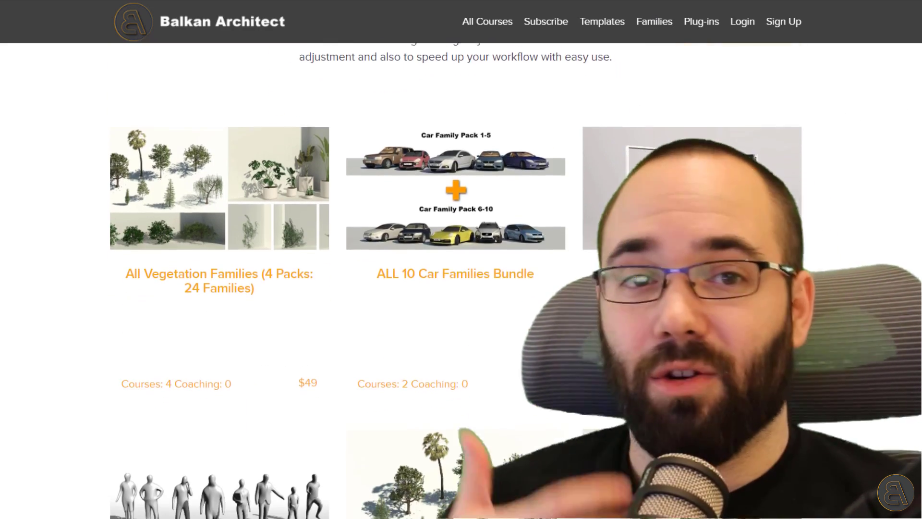
scroll(358, 280, "down", 3)
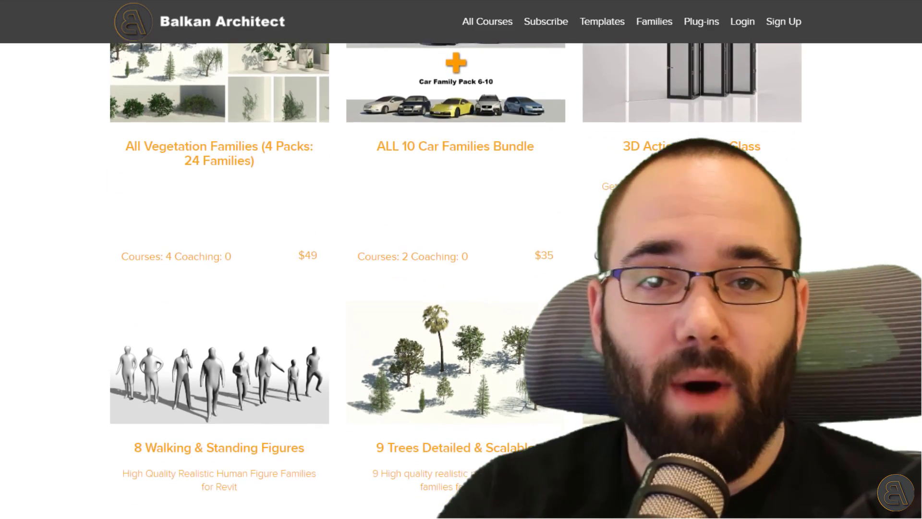
scroll(358, 280, "down", 3)
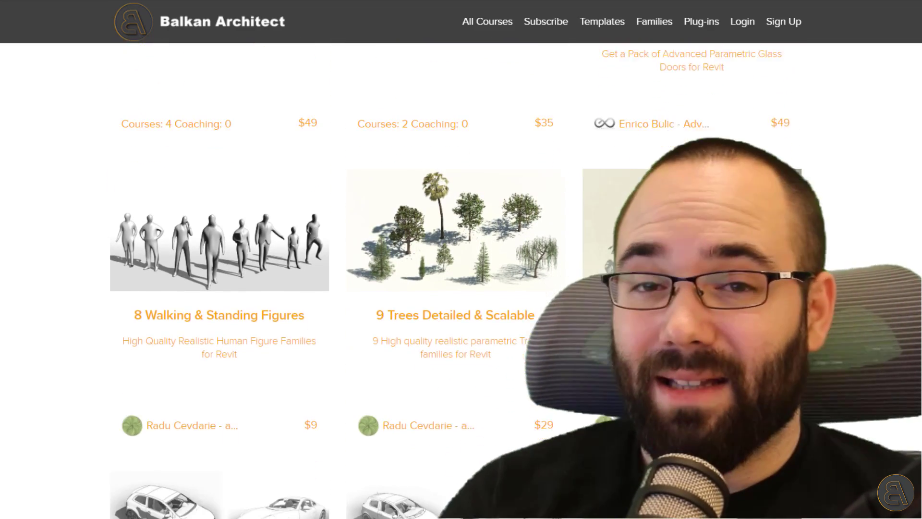
scroll(358, 280, "down", 4)
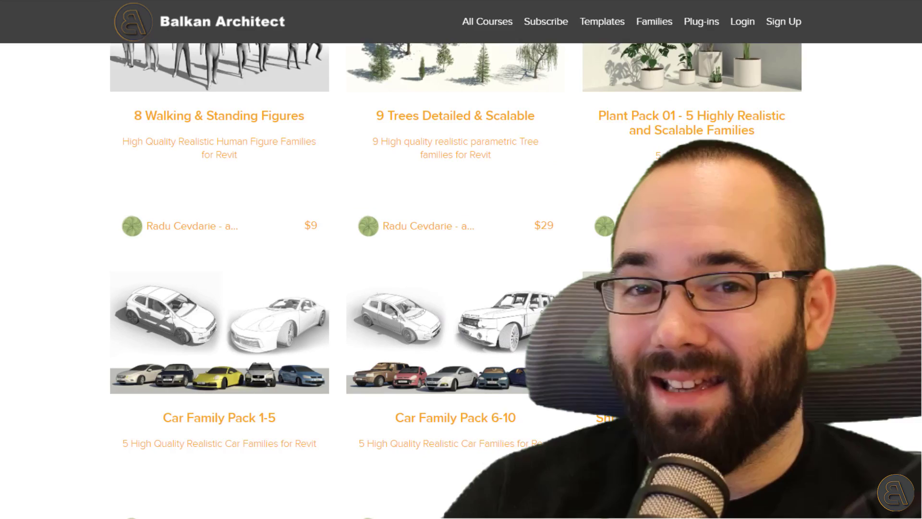
scroll(358, 280, "down", 5)
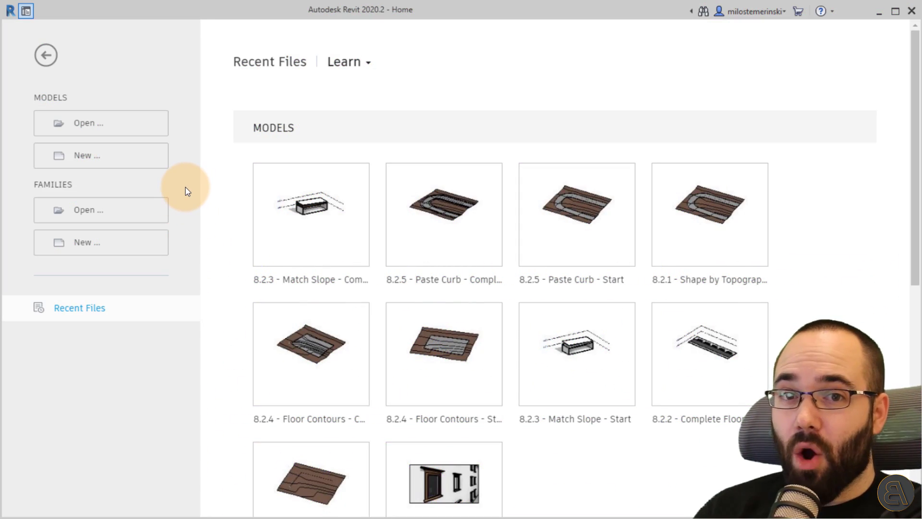
- Start a new project from a metric template and open its South elevation
left_click(85, 162)
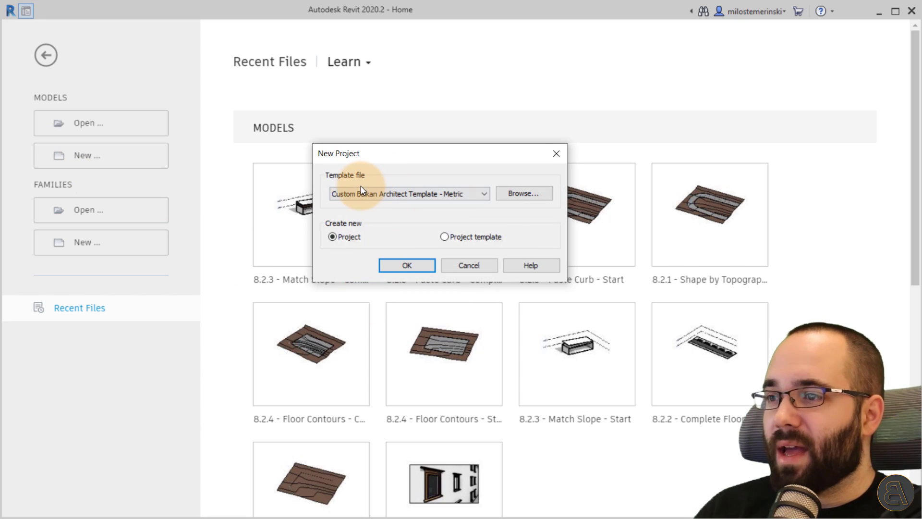
left_click(350, 195)
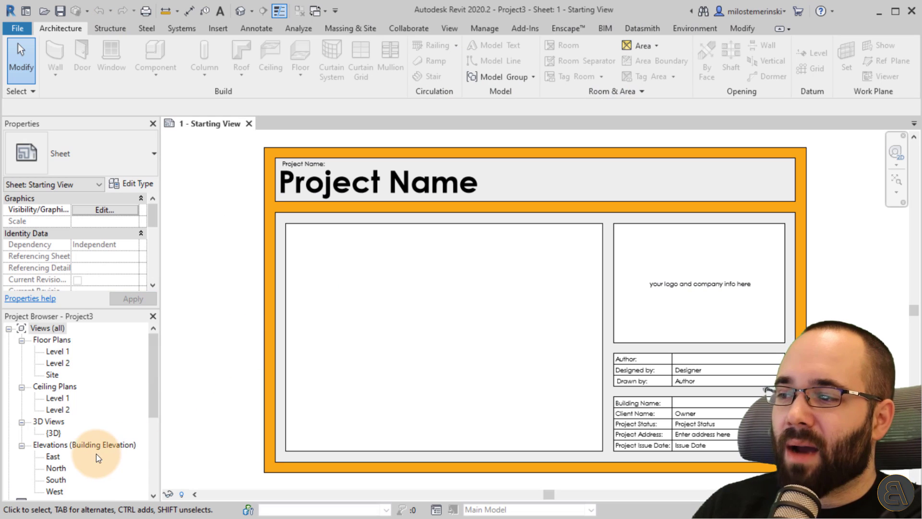
left_click(53, 446)
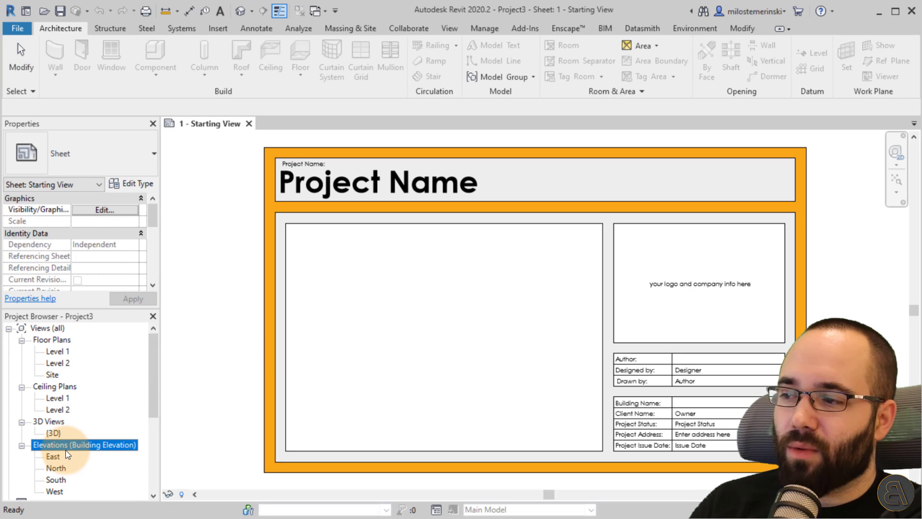
double_click(56, 479)
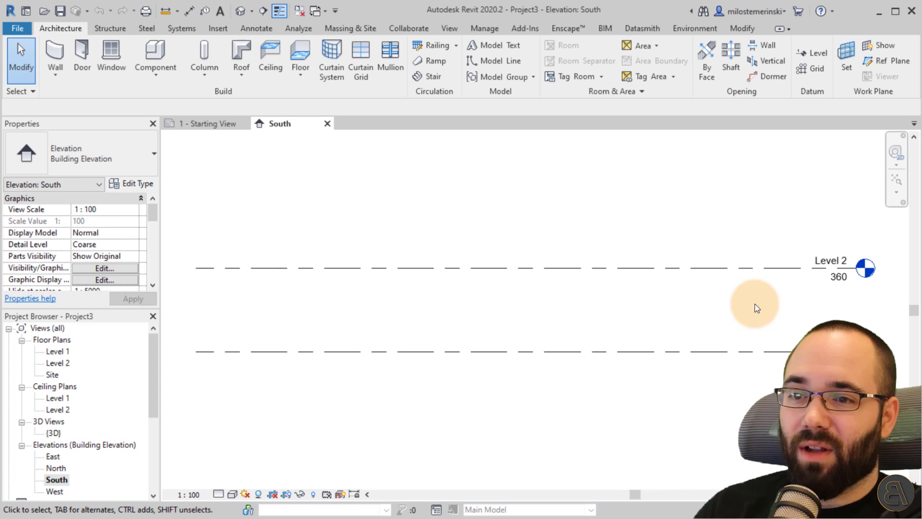
- Change Level 2's elevation from 360 to 300
left_click(836, 283)
left_click(836, 277)
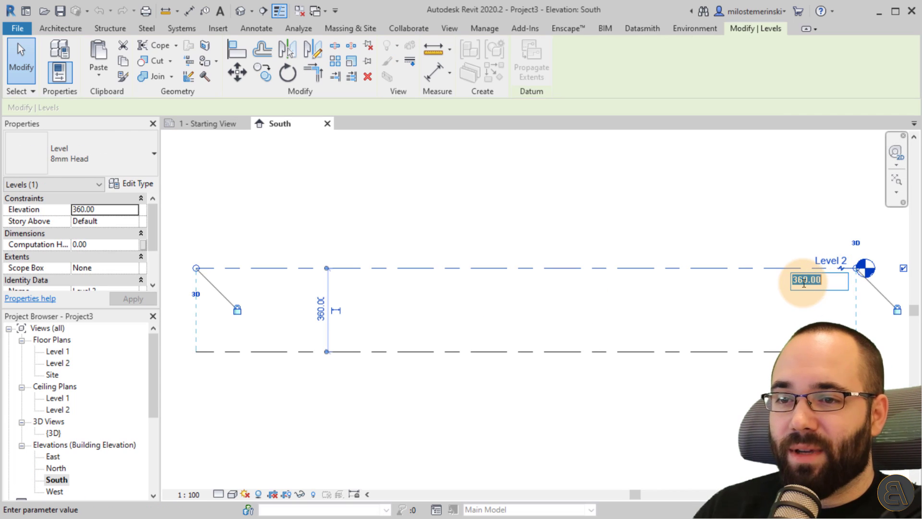
key("Return")
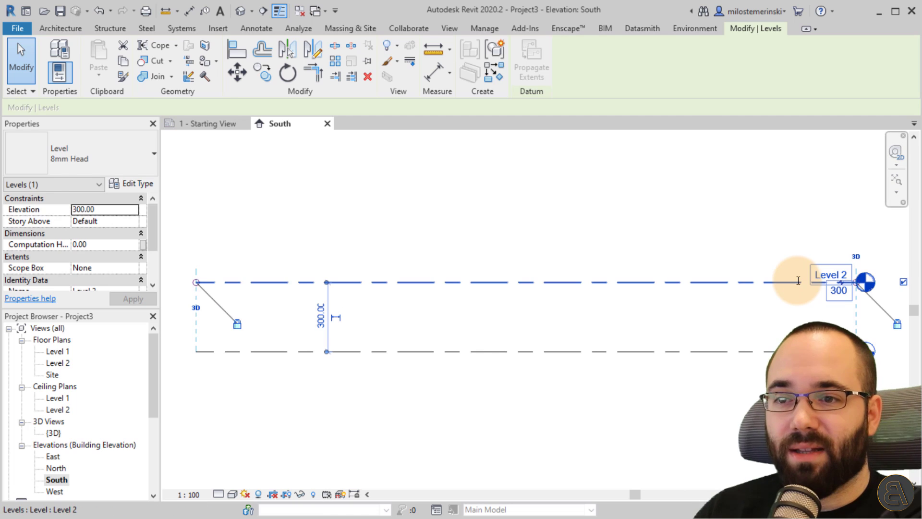
left_click(621, 224)
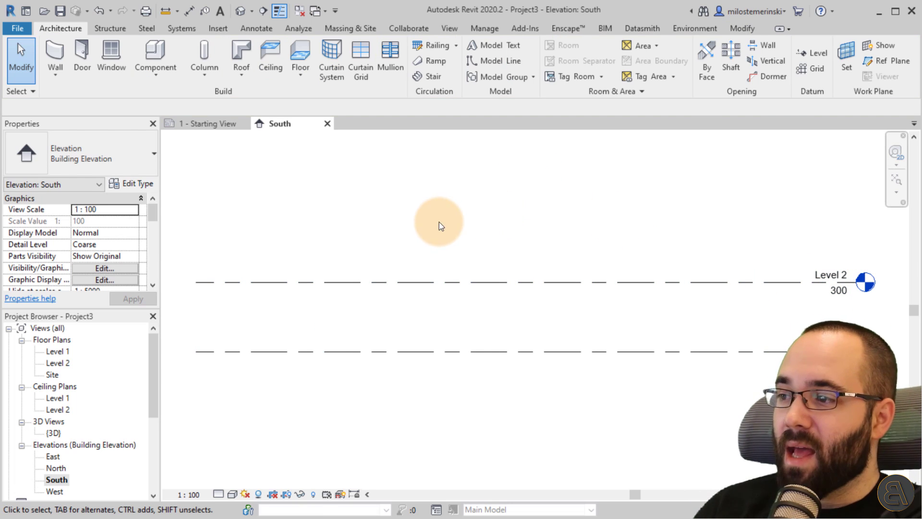
- In the Level 1 floor plan, start a cast-in-place monolithic stair from Level 1 to Level 2
double_click(57, 351)
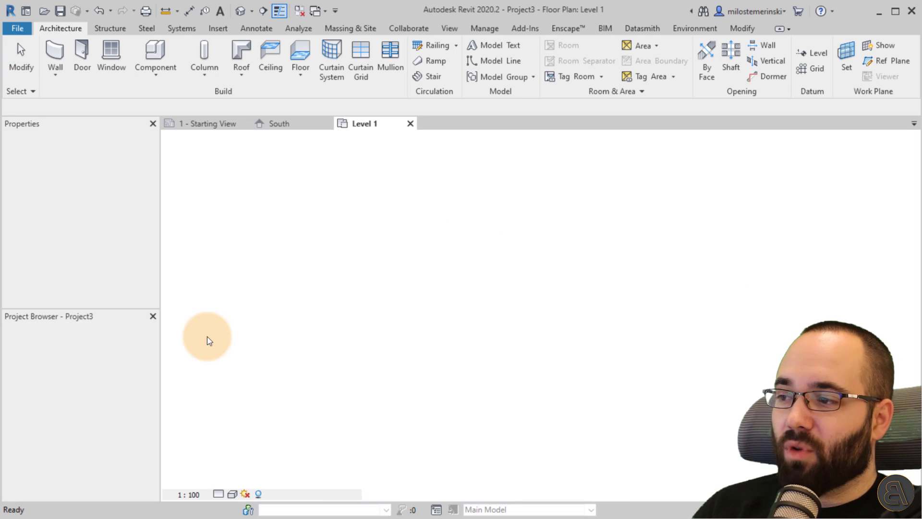
middle_click_drag(563, 313, 502, 317)
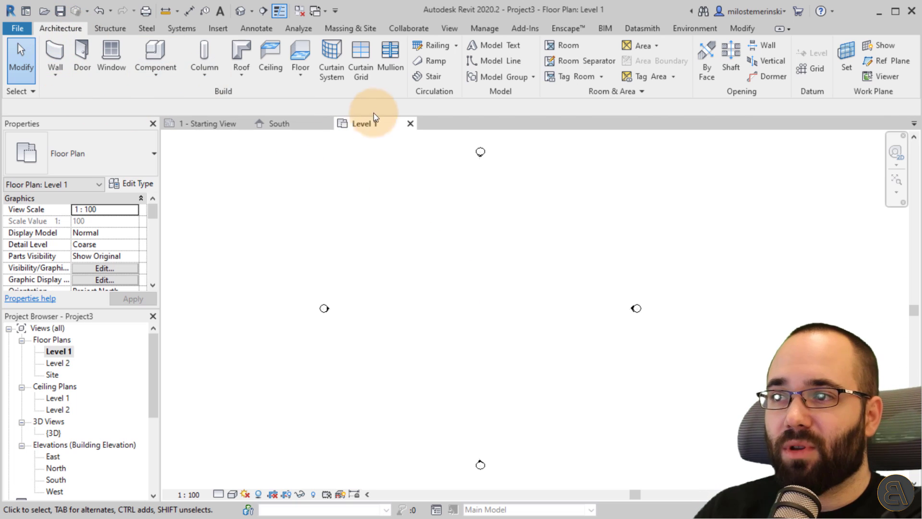
left_click(432, 76)
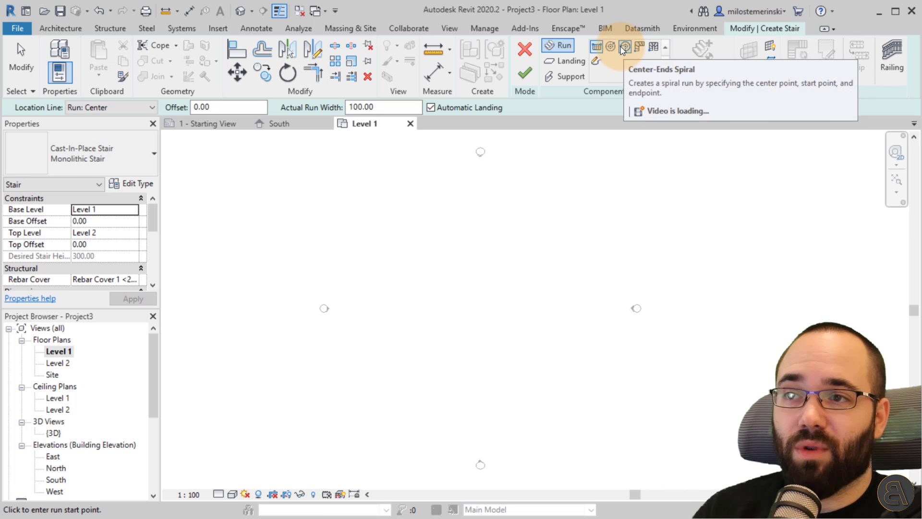
- Choose the Full-Step Spiral run and the 190mm max riser 250mm going stair type
left_click(610, 46)
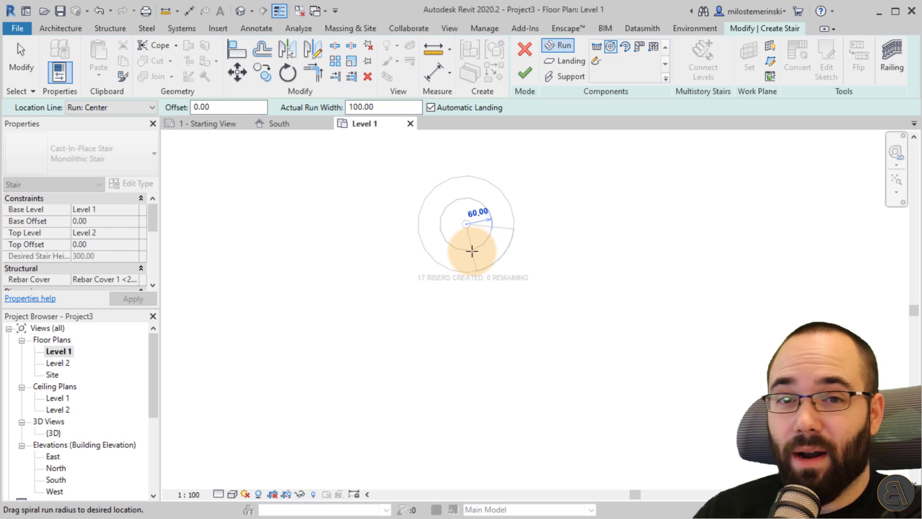
key("Escape")
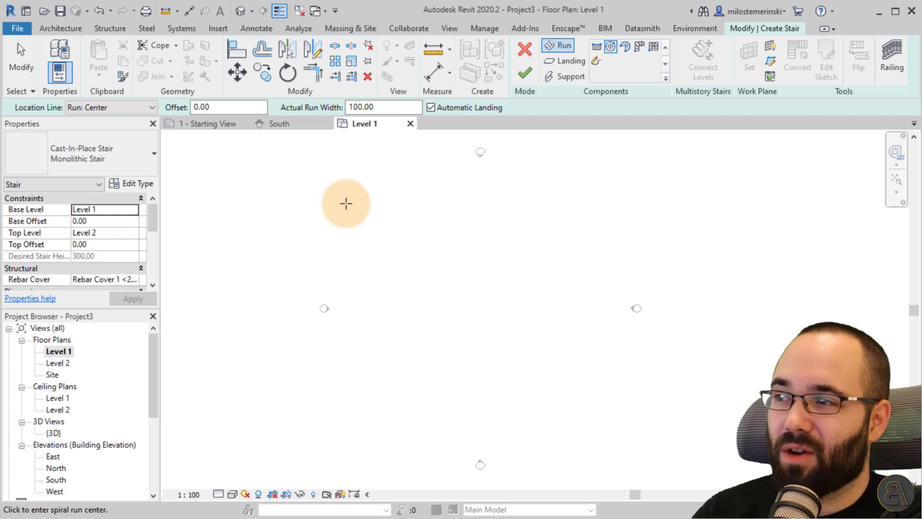
left_click(55, 158)
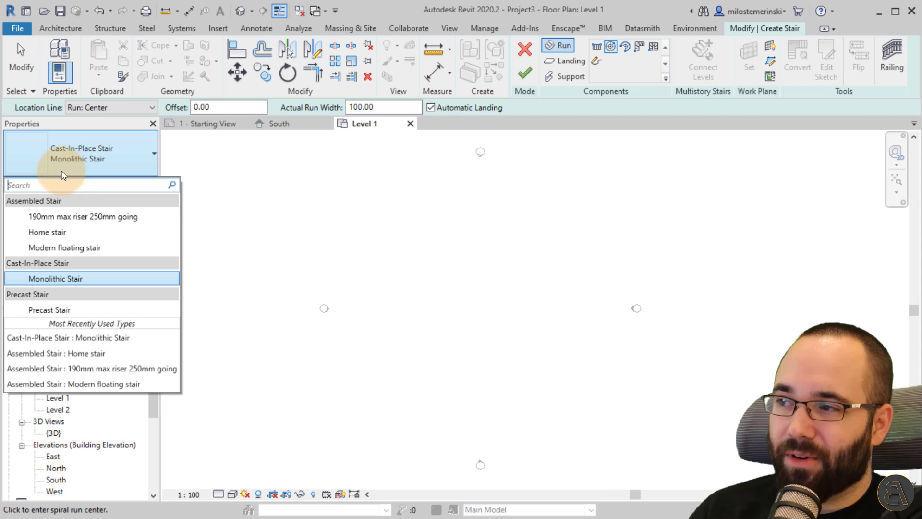
left_click(97, 217)
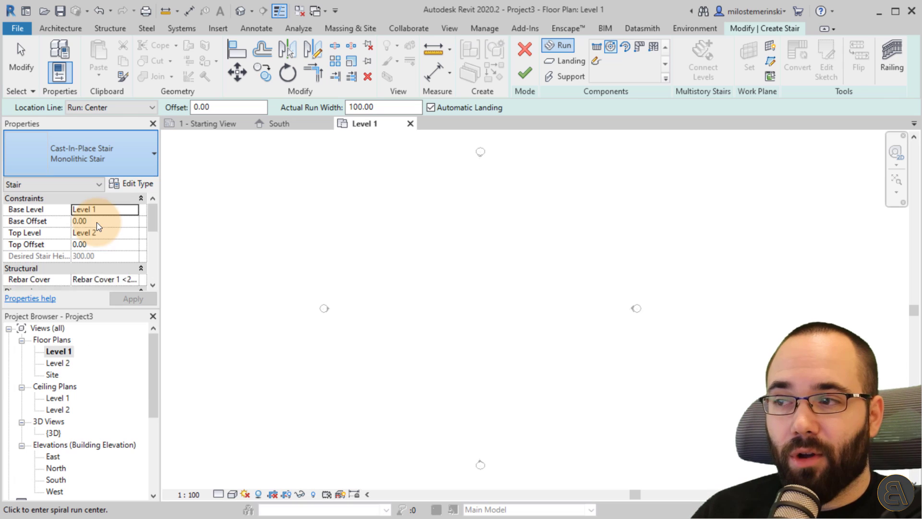
- Place the spiral centre and set the radius to draw a full-circle 16-riser run
left_click(474, 305)
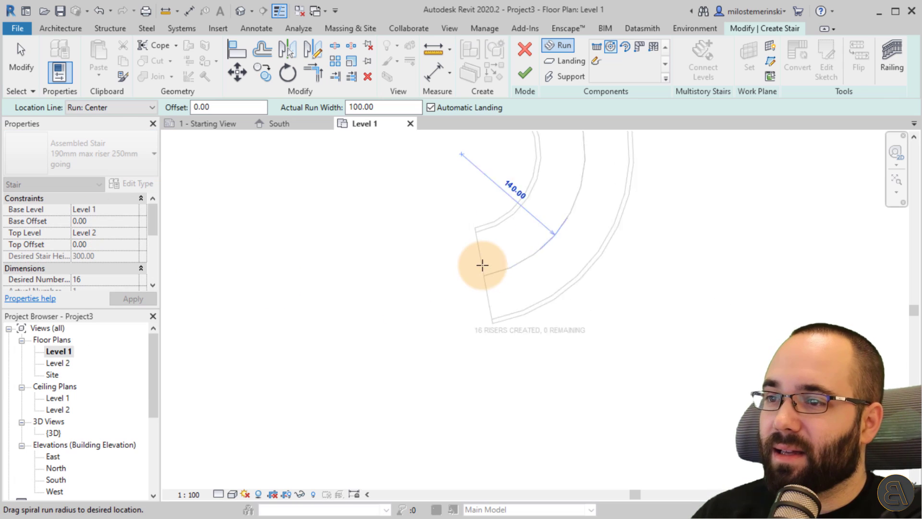
middle_click_drag(465, 223, 514, 319)
scroll(509, 307, "down", 1)
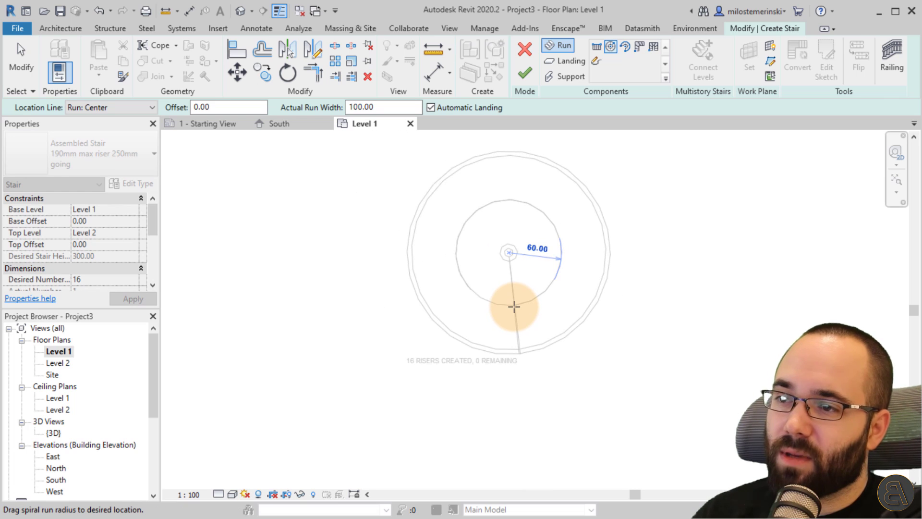
left_click(514, 307)
key("Escape")
- Check the new stair run's type and finish edit mode
left_click(621, 154)
left_click(530, 289)
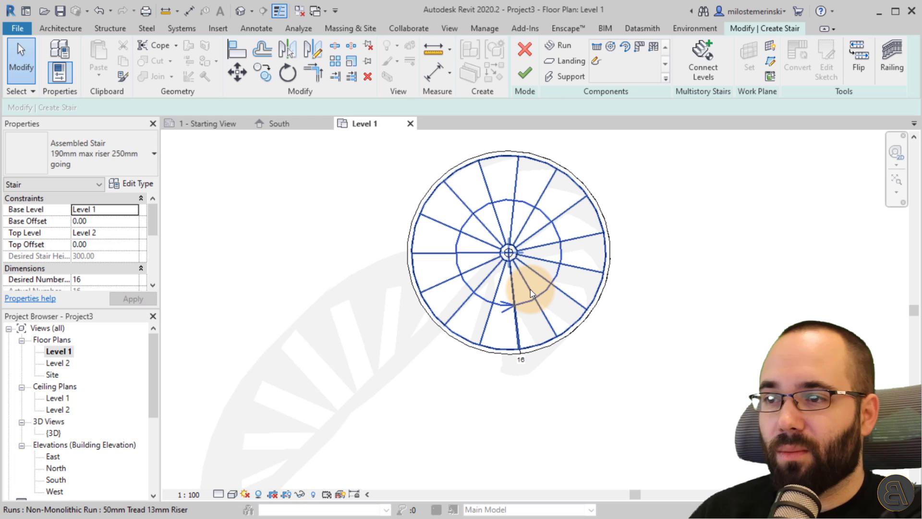
left_click(489, 275)
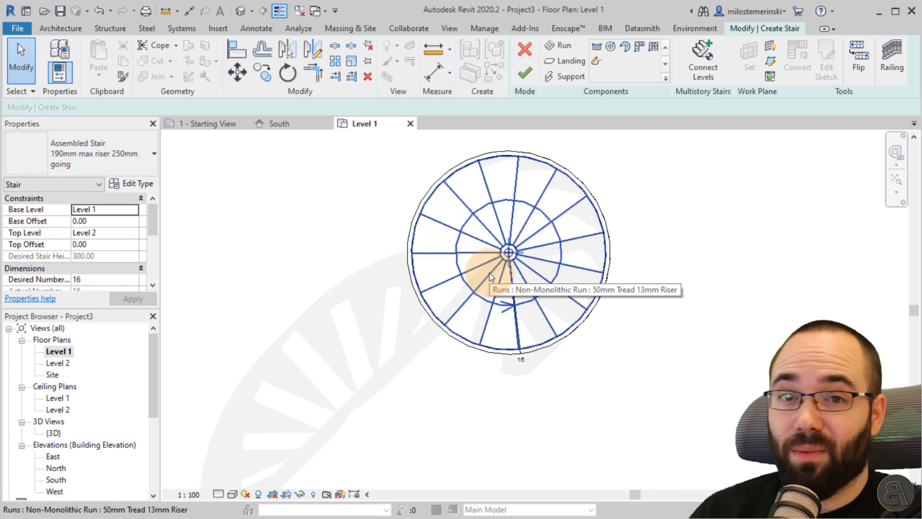
left_click(563, 200)
left_click(500, 277)
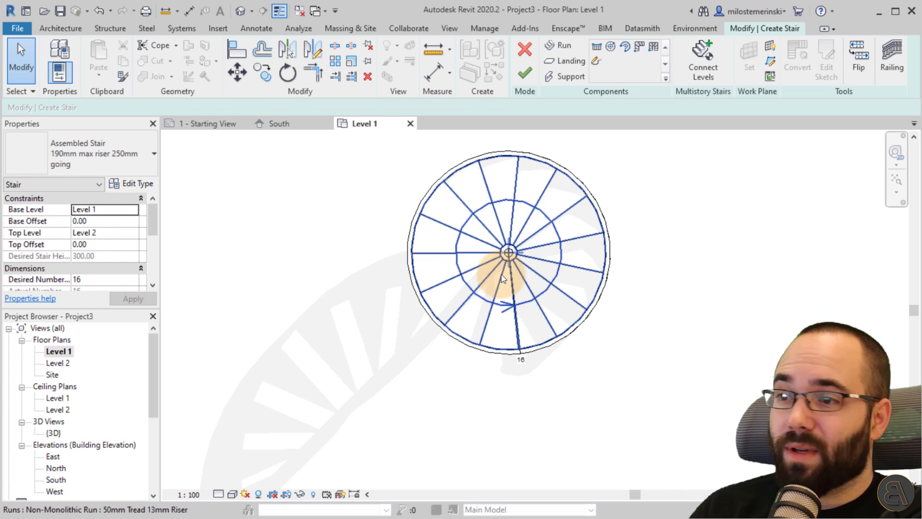
left_click(662, 243)
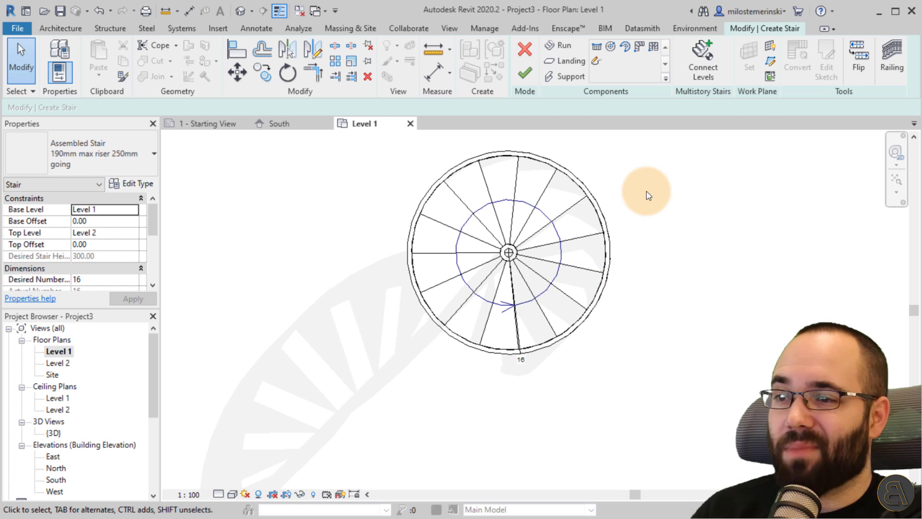
left_click(525, 75)
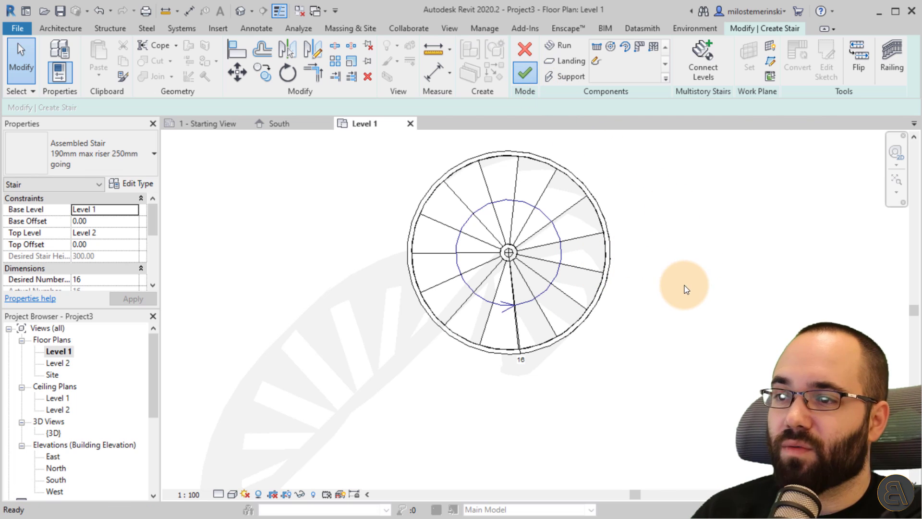
- In the default {3D} view, orbit around the spiral stair and its railings, then select the stair
left_click(509, 263)
left_click(566, 402)
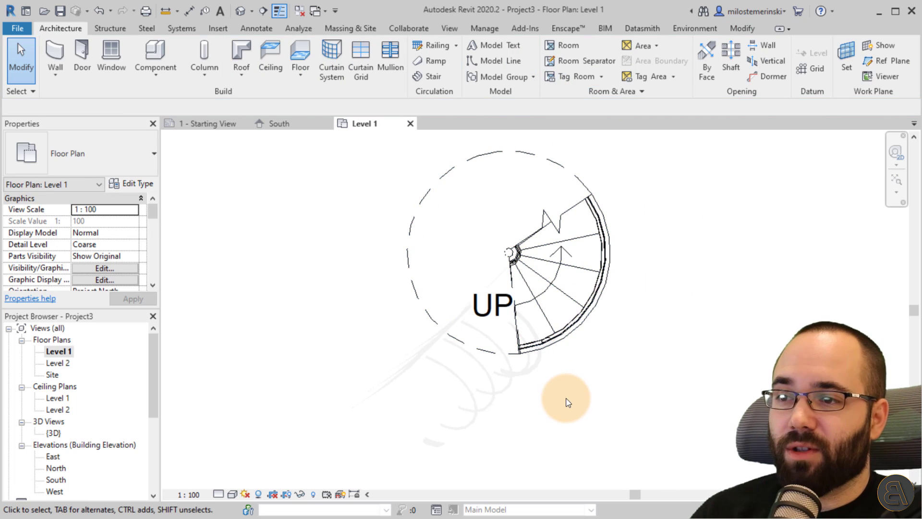
left_click(241, 12)
middle_click_drag(651, 403, 496, 307, "shift")
scroll(497, 307, "up", 5)
middle_click_drag(646, 318, 627, 381, "shift")
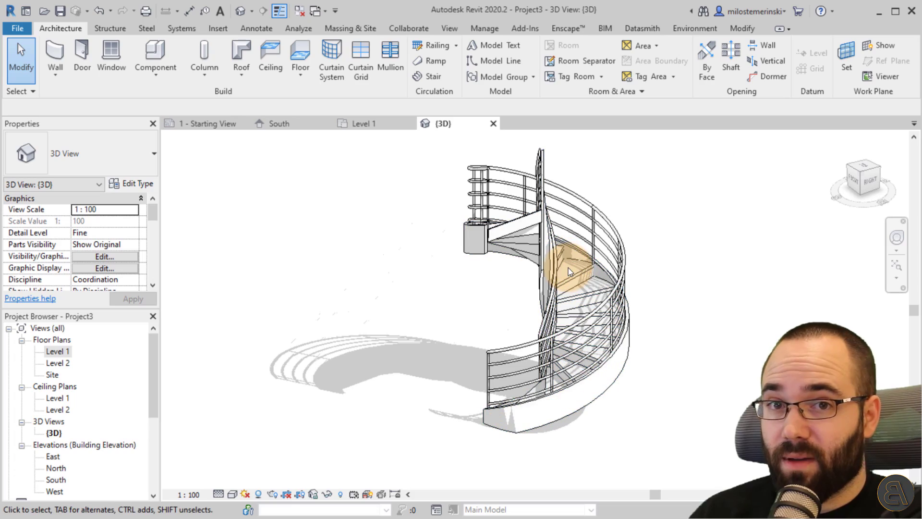
middle_click_drag(740, 365, 584, 244, "shift")
scroll(583, 244, "up", 5)
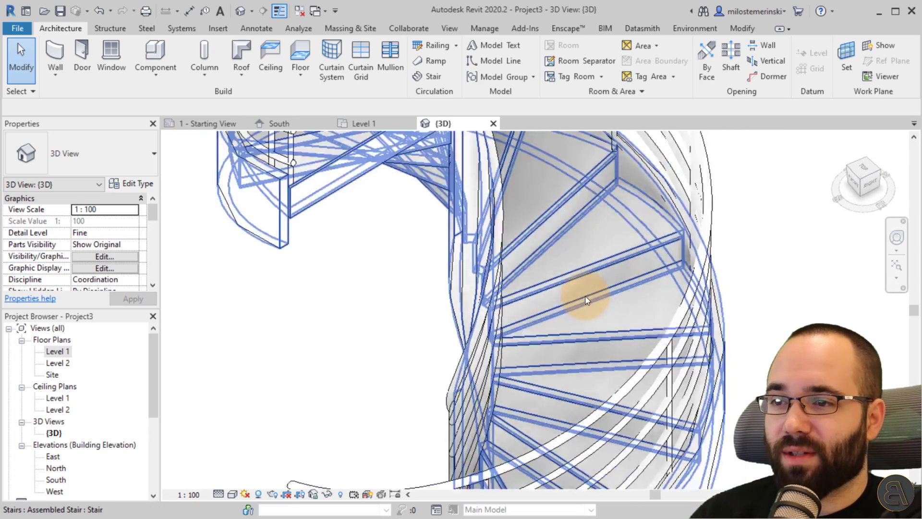
scroll(595, 266, "down", 2)
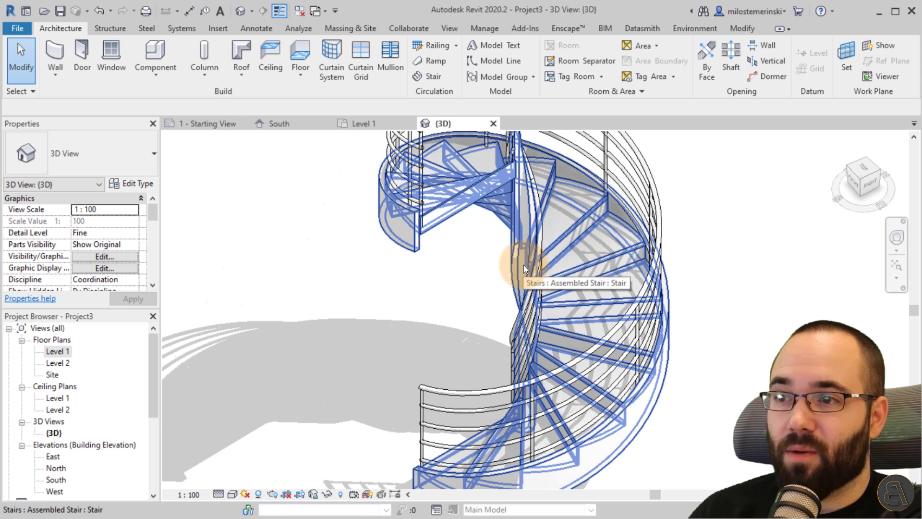
scroll(523, 264, "down", 2)
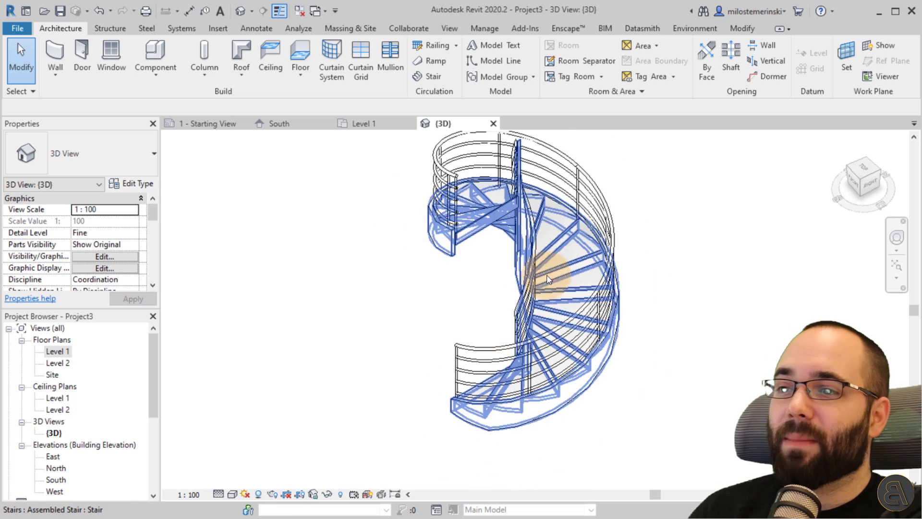
middle_click_drag(557, 275, 620, 301, "shift")
left_click(584, 295)
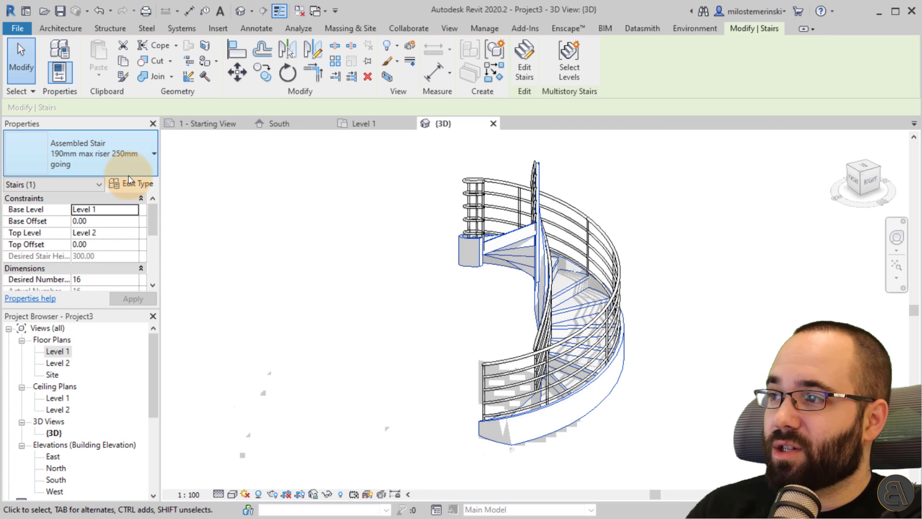
- In the stair's Type Properties, set both Right Support and Left Support to None
left_click(134, 186)
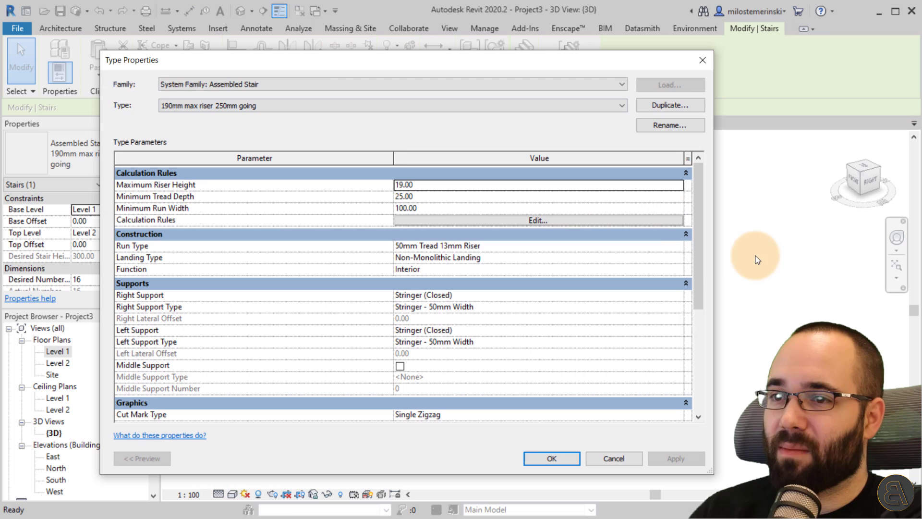
left_click_drag(712, 255, 414, 255)
left_click_drag(277, 68, 295, 66)
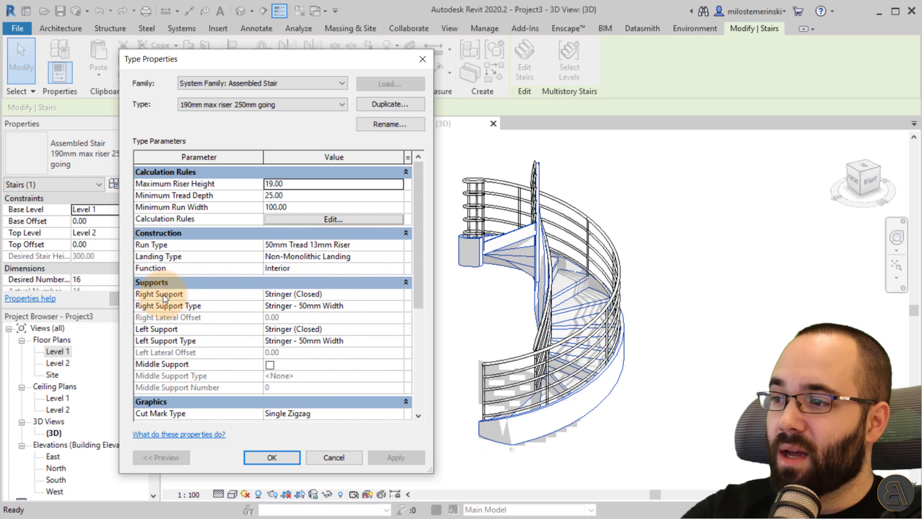
left_click(400, 295)
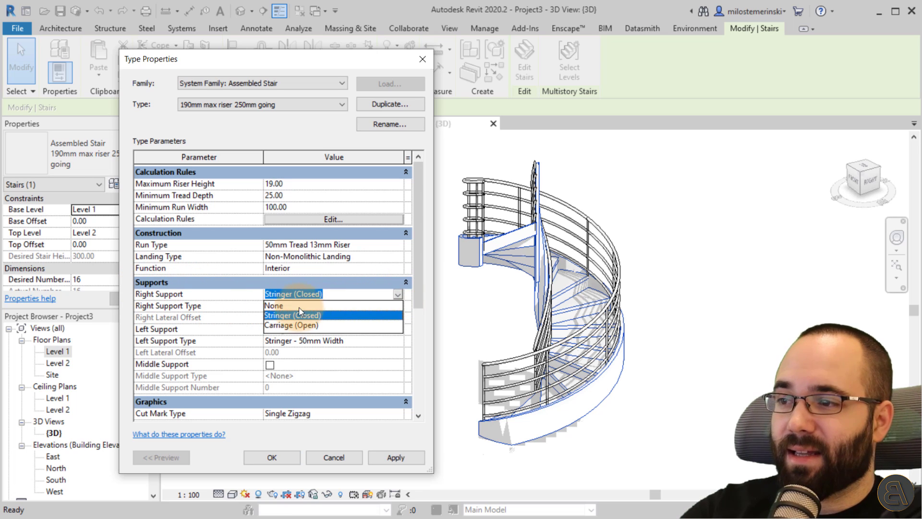
left_click(274, 306)
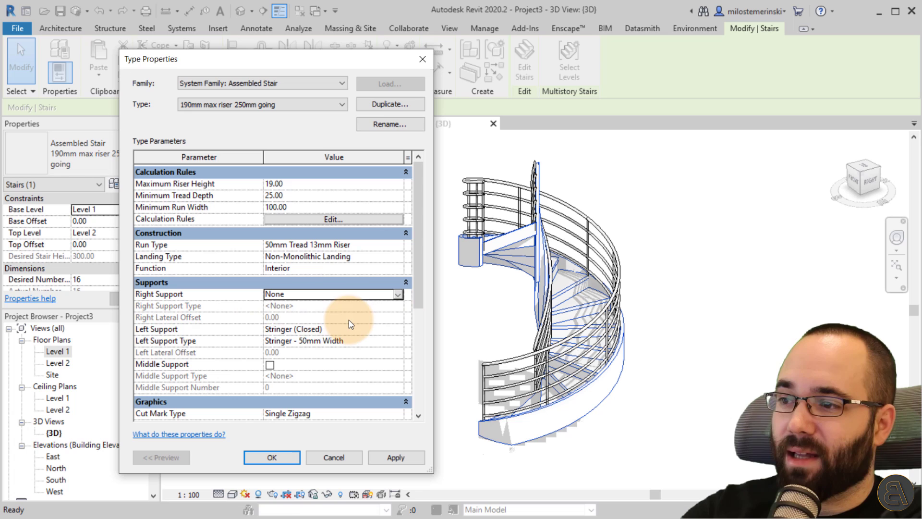
left_click(397, 330)
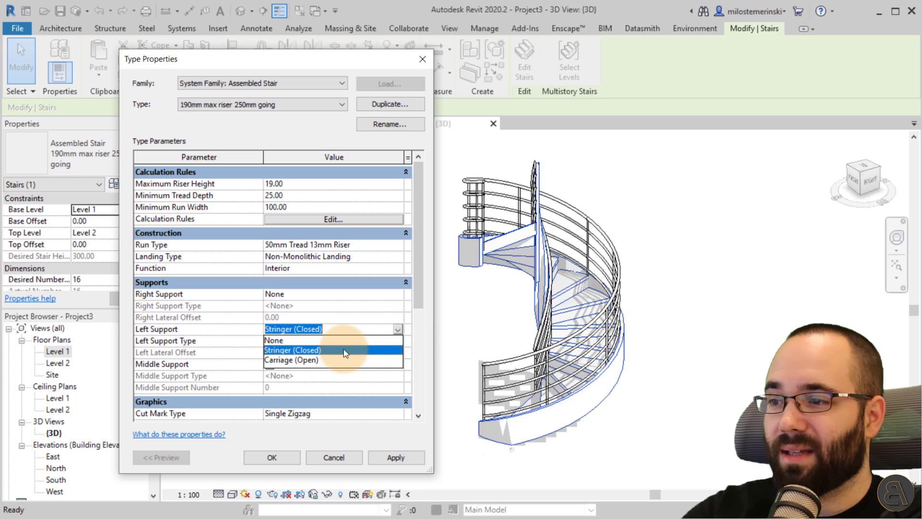
left_click(291, 336)
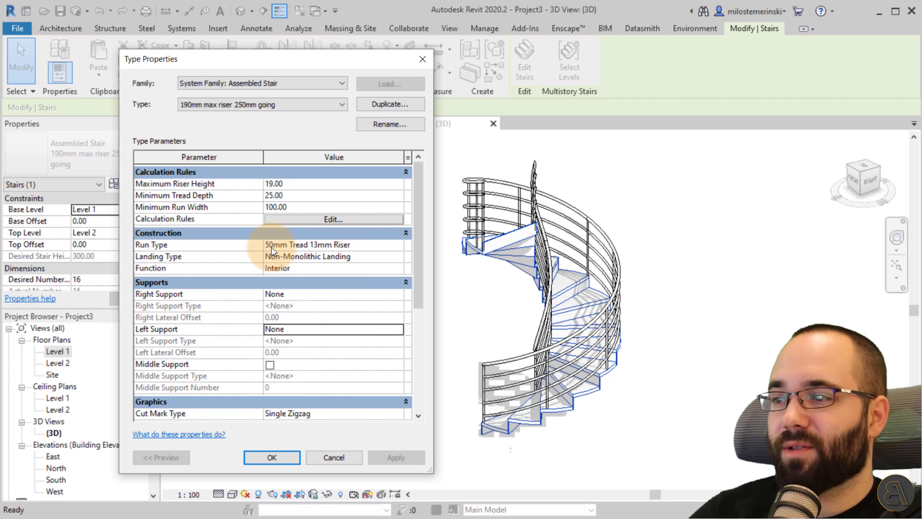
- Uncheck Riser in the 50mm Tread 13mm Riser run type and confirm both type dialogs
left_click(402, 244)
left_click(399, 244)
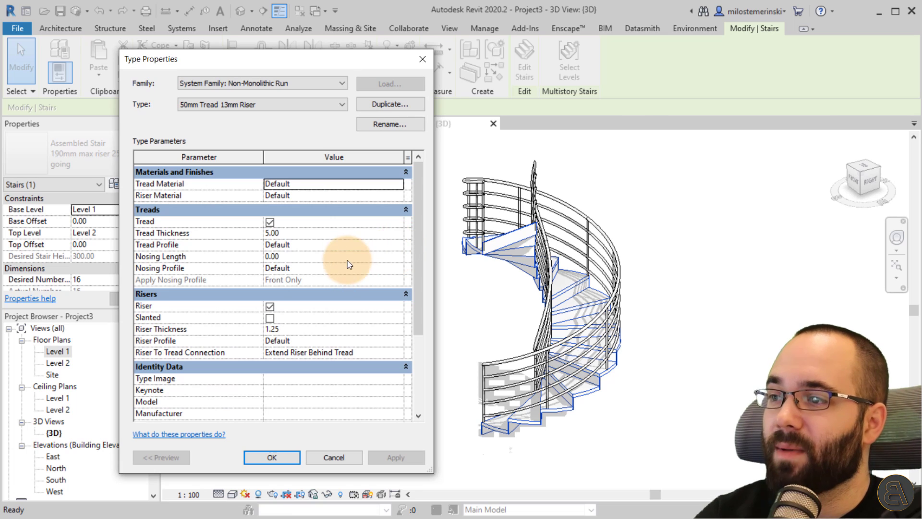
left_click(423, 60)
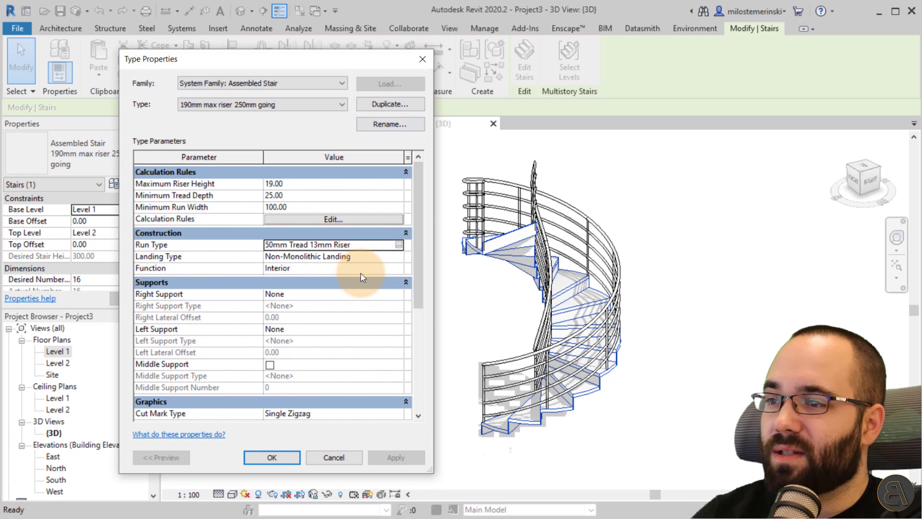
left_click(400, 244)
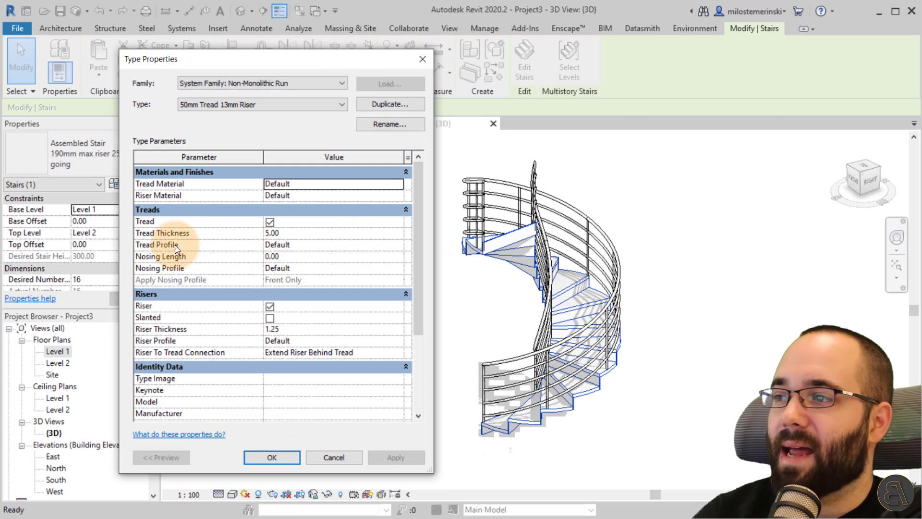
left_click(270, 307)
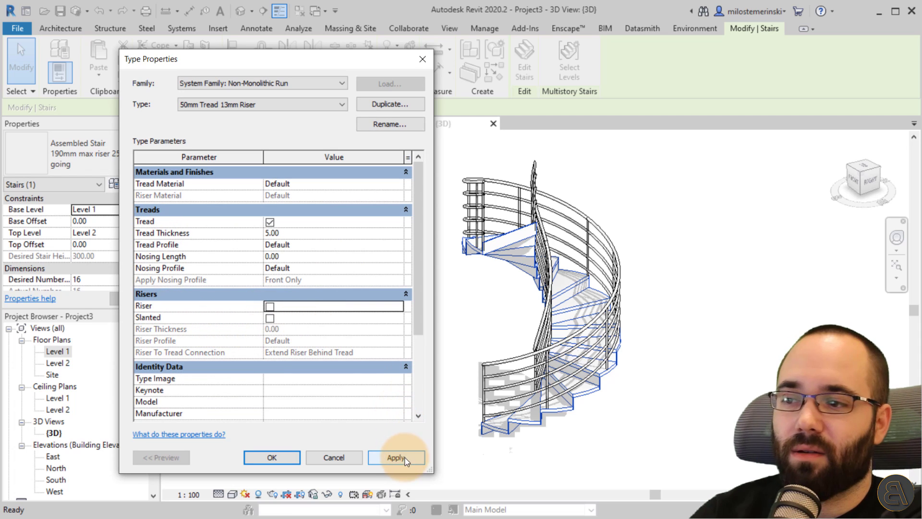
left_click(403, 459)
left_click(269, 457)
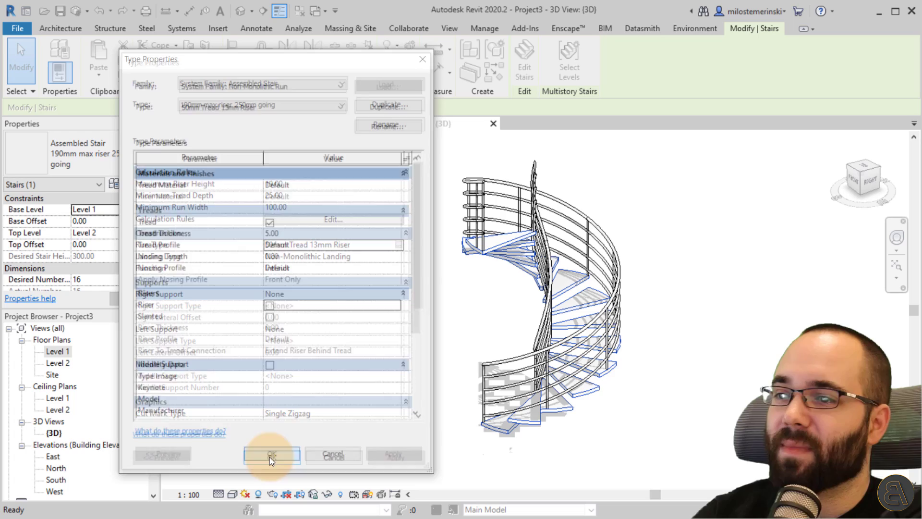
left_click(270, 456)
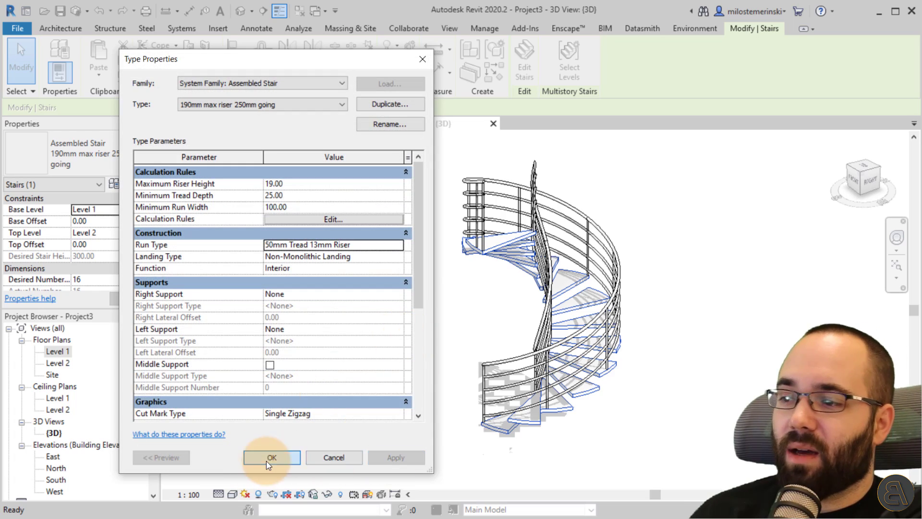
left_click(425, 370)
middle_click_drag(424, 370, 566, 298, "shift")
scroll(565, 297, "up", 6)
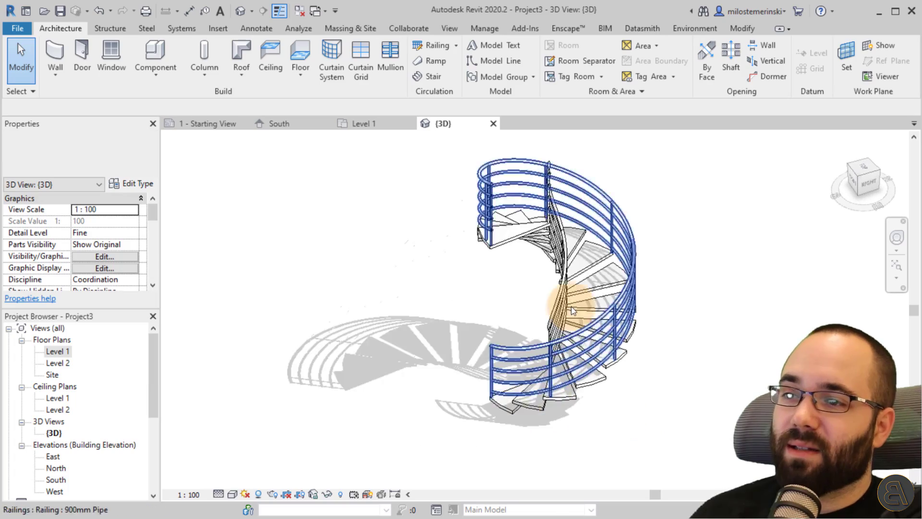
middle_click_drag(457, 355, 560, 288, "shift")
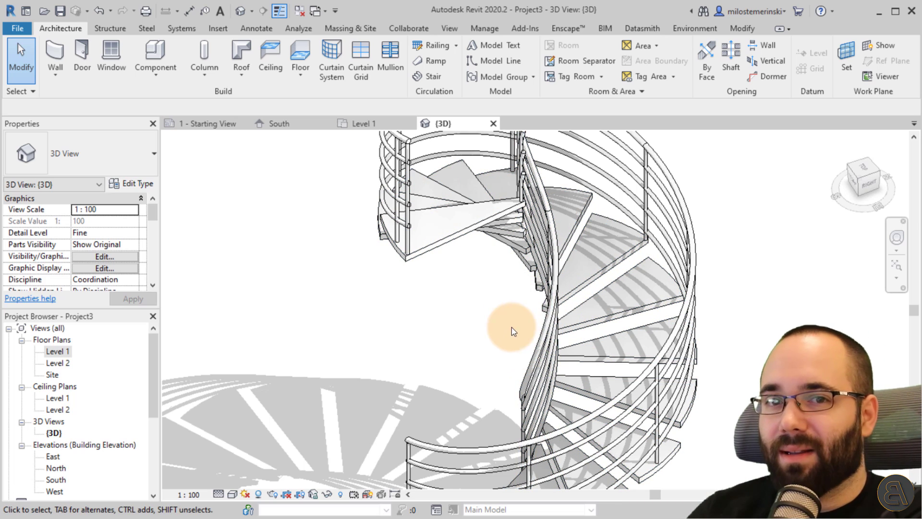
mouse_move(539, 309)
middle_mouse_down("shift")
mouse_move(551, 318)
mouse_move(638, 296)
mouse_move(531, 305)
middle_mouse_up("shift")
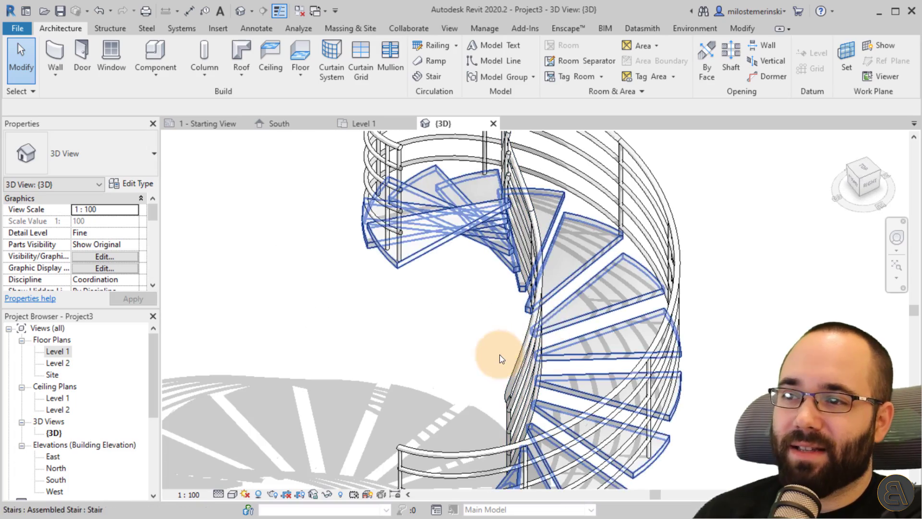
middle_click_drag(500, 354, 549, 339, "shift")
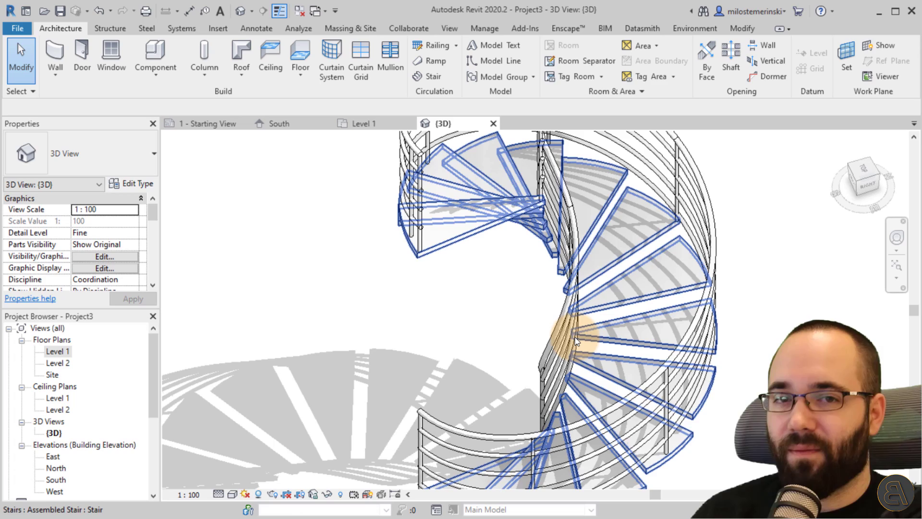
middle_click_drag(588, 372, 667, 425, "shift")
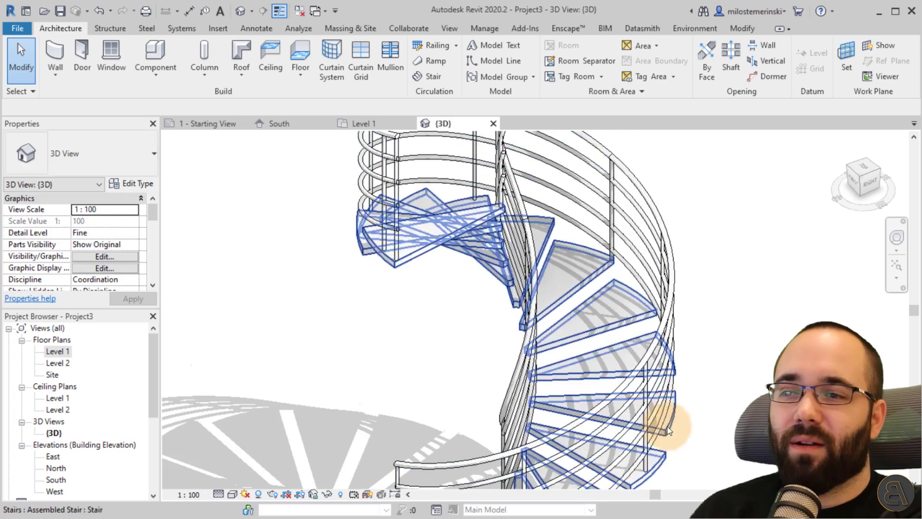
scroll(635, 339, "down", 4)
middle_click_drag(641, 363, 580, 370, "shift")
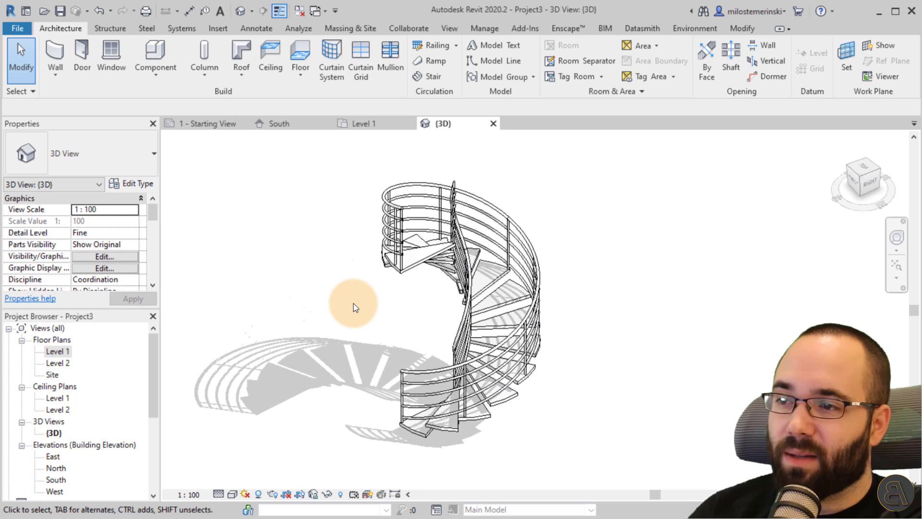
- Select only the inner railing and switch it from 900mm Pipe to Railing 1100mm
left_click(377, 309)
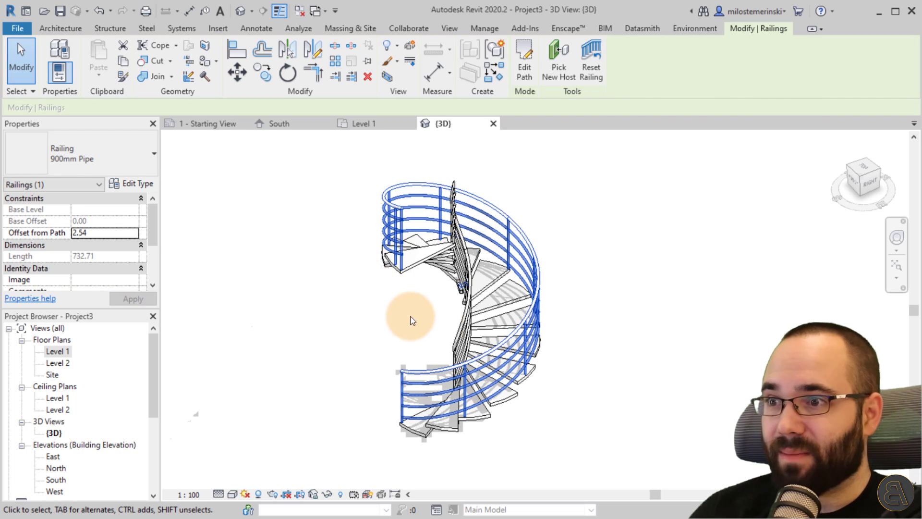
key("Escape")
left_click(454, 184)
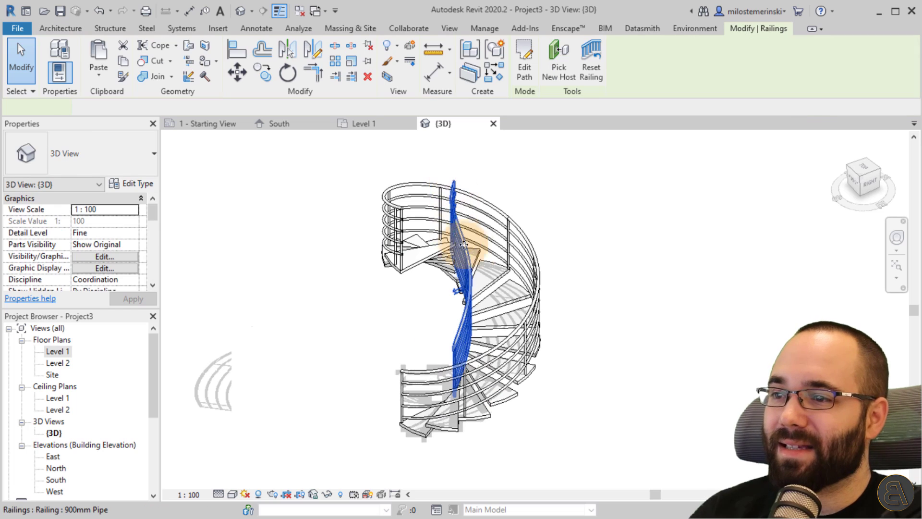
middle_click_drag(648, 319, 576, 342, "shift")
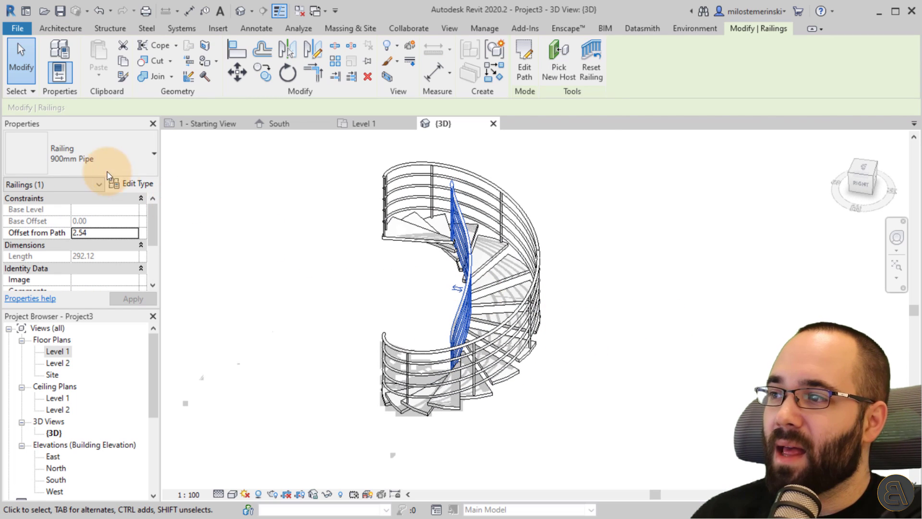
left_click(62, 154)
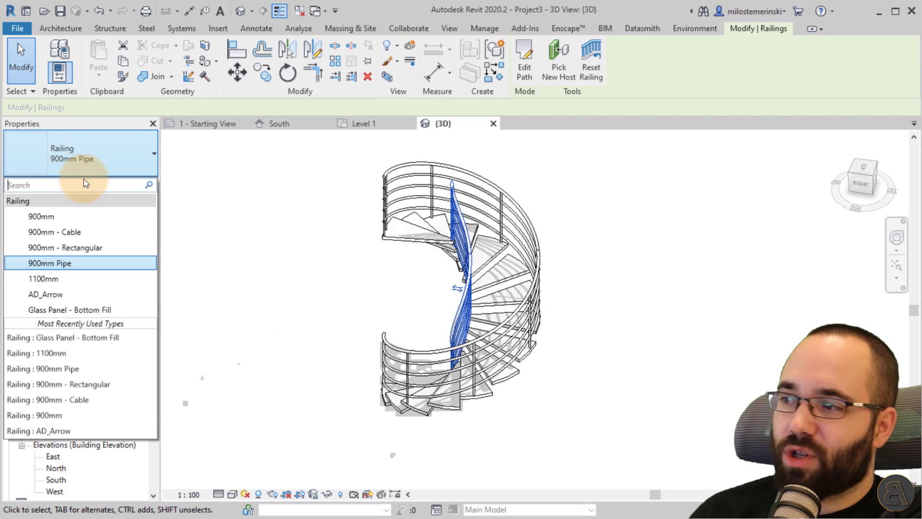
left_click(48, 281)
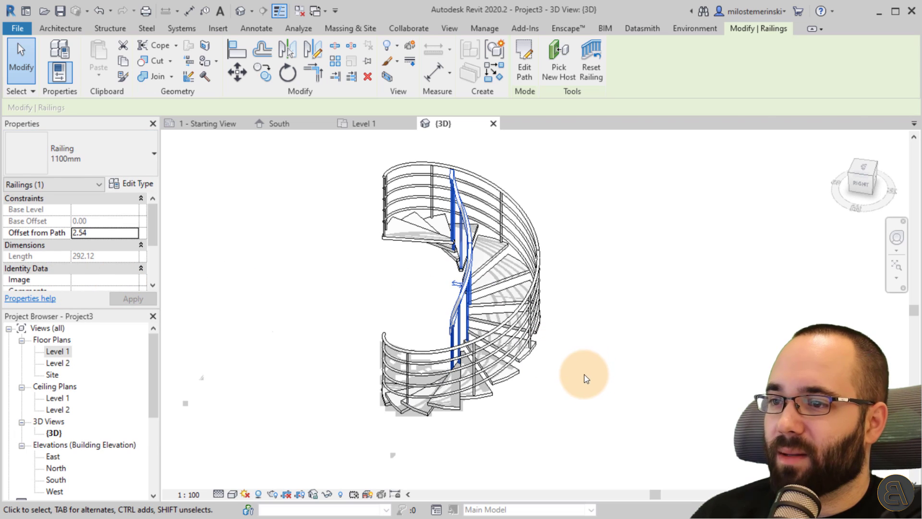
- Orbit around the stair to inspect the new 1100mm inner railing, then reselect it
middle_click_drag(547, 350, 465, 335, "shift")
scroll(464, 335, "up", 5)
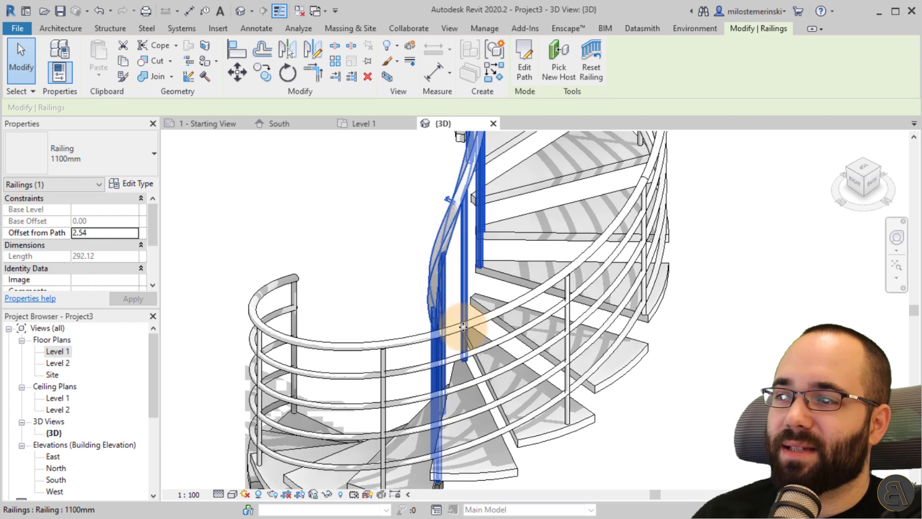
middle_click_drag(494, 251, 585, 310, "shift")
left_click(330, 305)
middle_click_drag(329, 305, 514, 340, "shift")
scroll(497, 308, "up", 6)
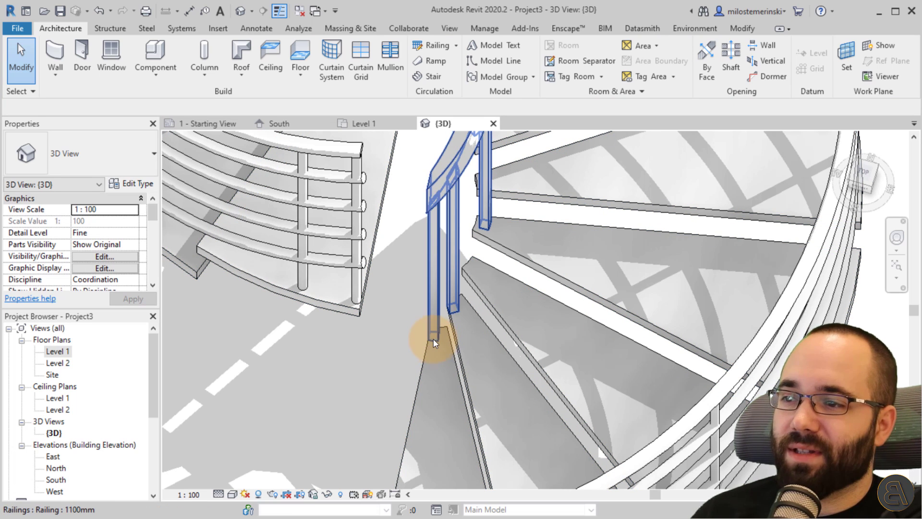
middle_click_drag(434, 346, 452, 276, "shift")
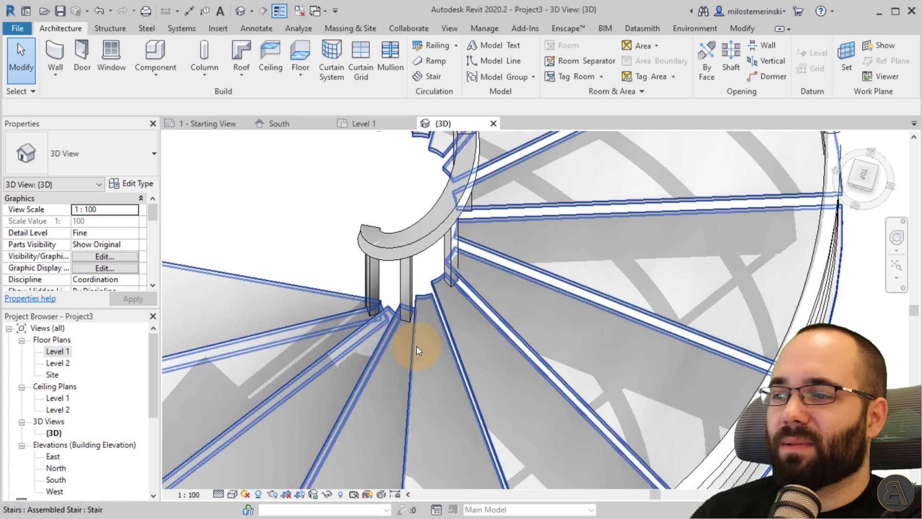
scroll(417, 345, "down", 5)
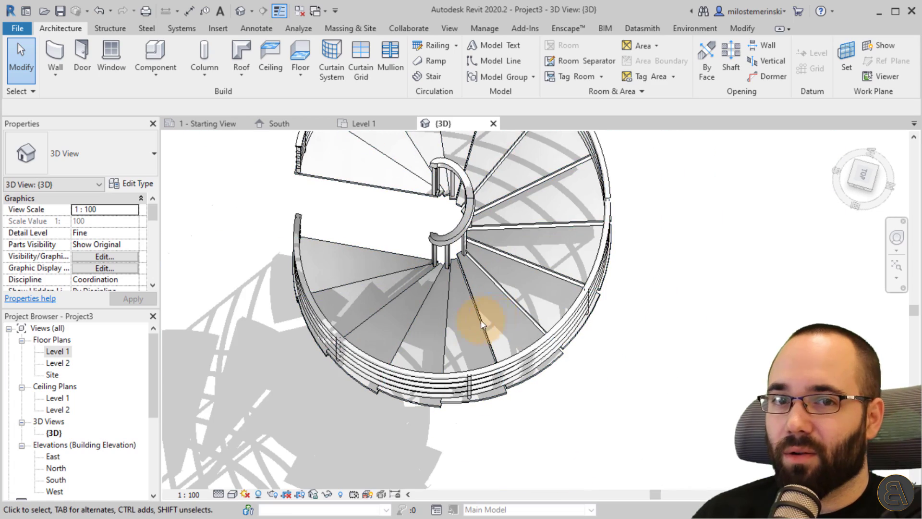
middle_click_drag(482, 324, 450, 288, "shift")
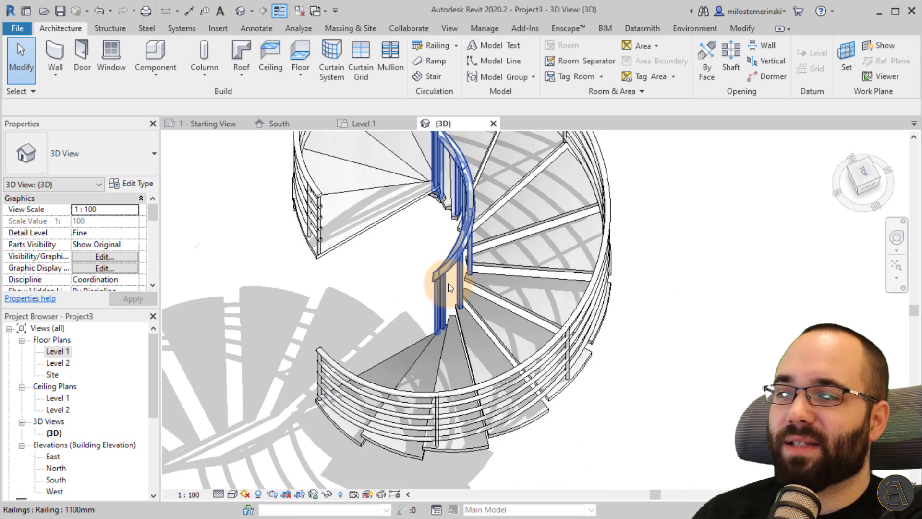
left_click(450, 287)
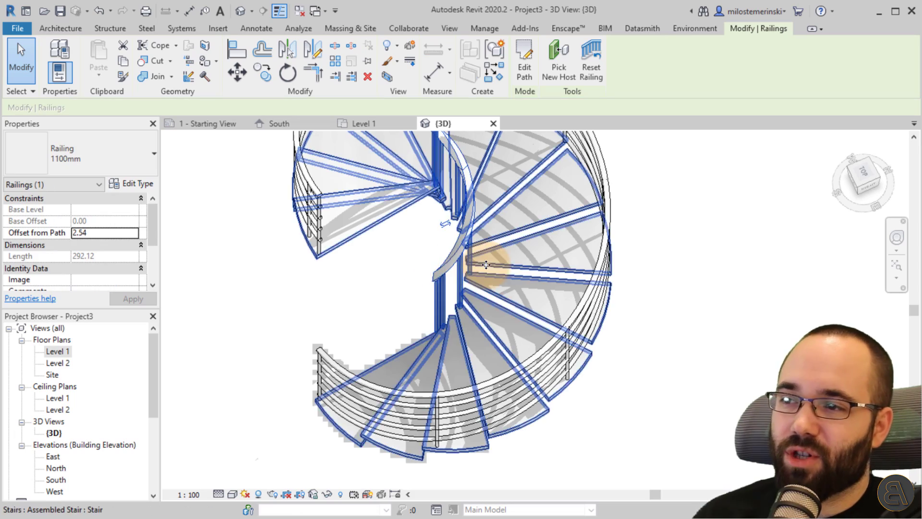
middle_click_drag(546, 349, 488, 225, "shift")
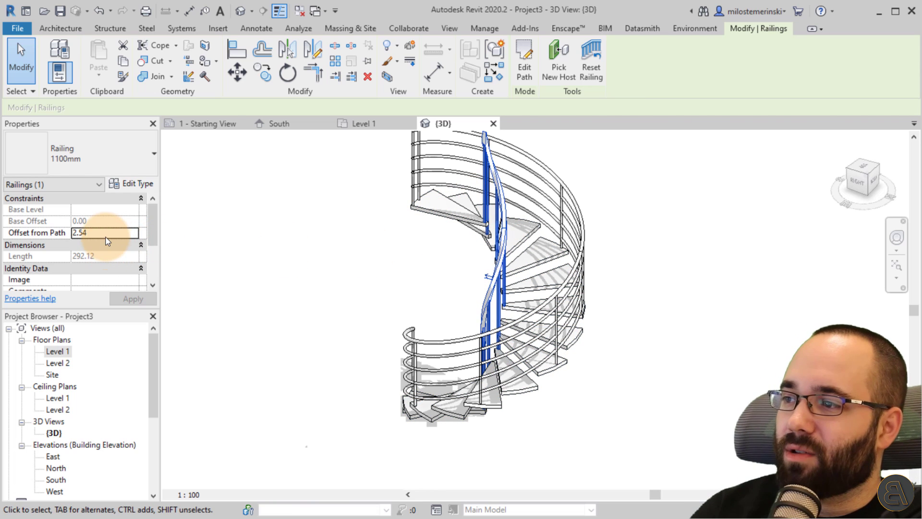
- Check the central column's position in the Level 1 floor plan
middle_click_drag(488, 206, 571, 305, "shift")
left_click(364, 123)
scroll(517, 229, "up", 5)
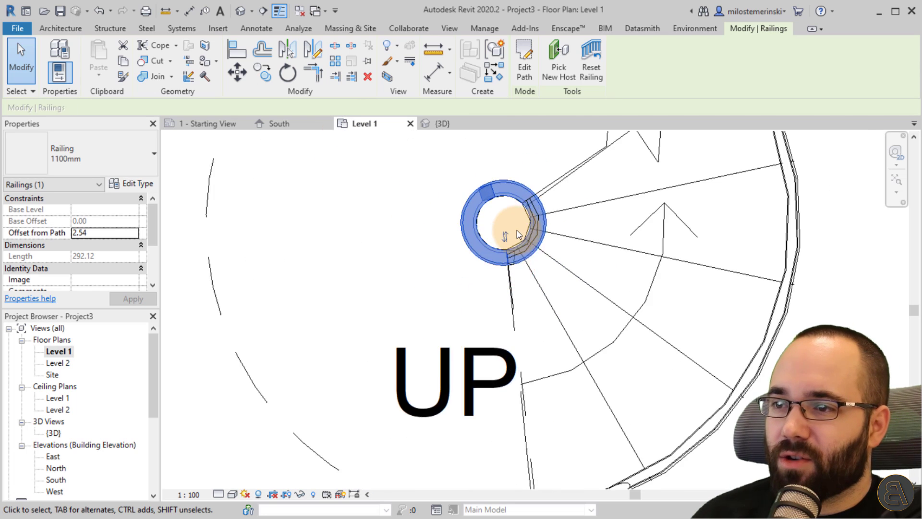
scroll(517, 229, "up", 3)
key("Escape")
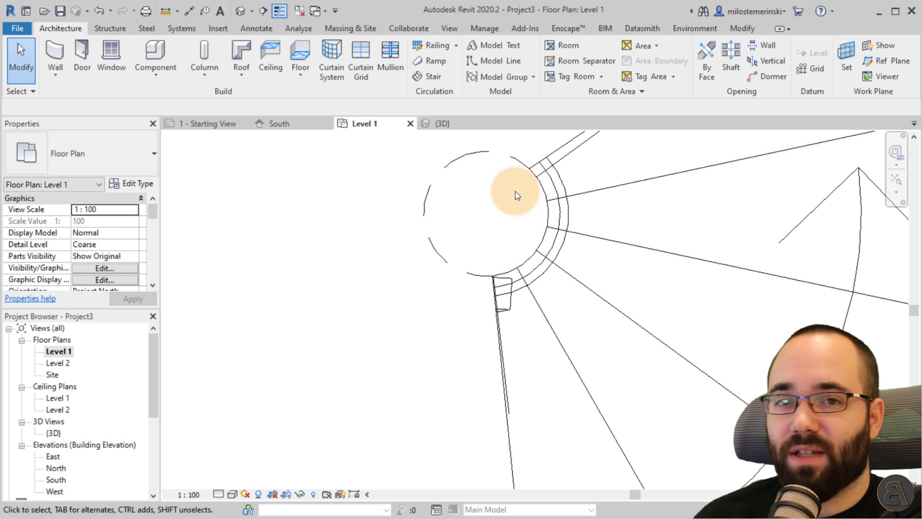
- Back in {3D}, select the inner railing and enter 50.00 for Offset from Path
left_click(435, 123)
left_click(489, 288)
middle_click_drag(489, 288, 506, 197, "shift")
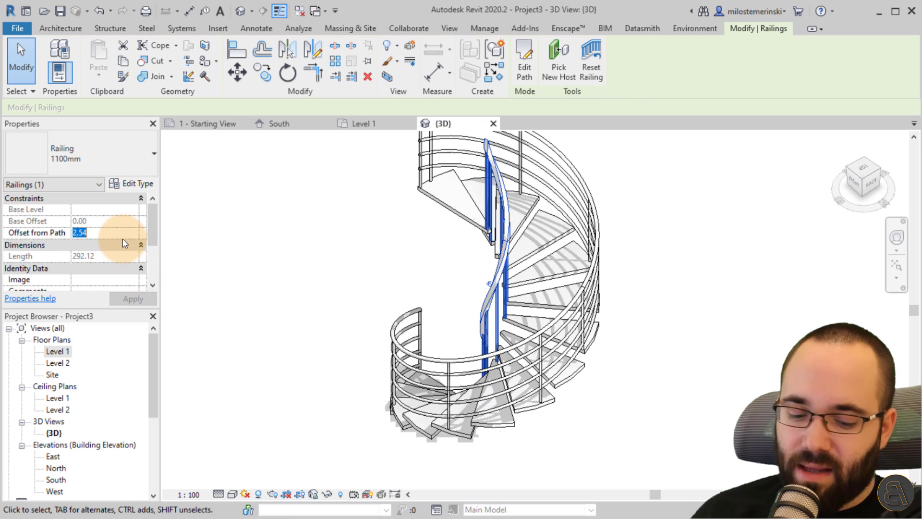
type("50.00")
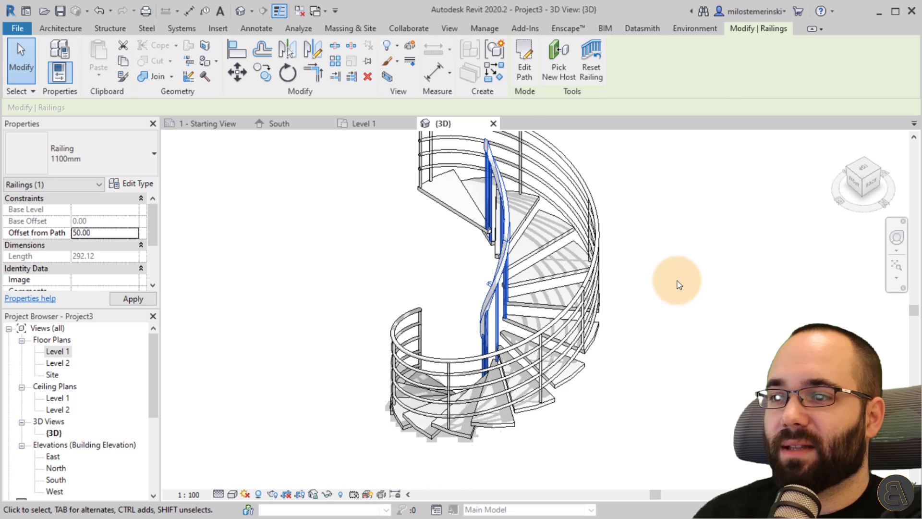
- Apply the 50.00 Offset from Path and orbit to inspect the regenerated inner railing posts
left_click(661, 266)
middle_click_drag(661, 267, 493, 205, "shift")
scroll(500, 216, "up", 3)
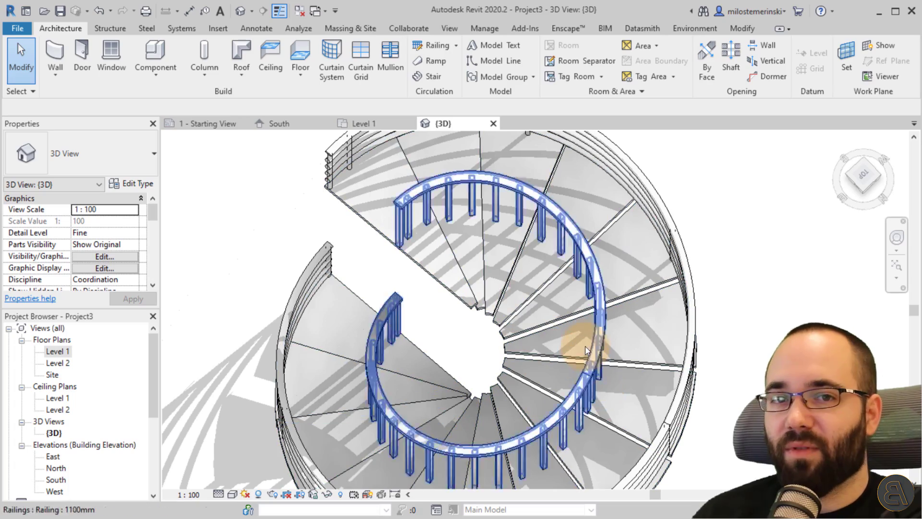
middle_click_drag(587, 298, 494, 403, "shift")
scroll(456, 313, "up", 5)
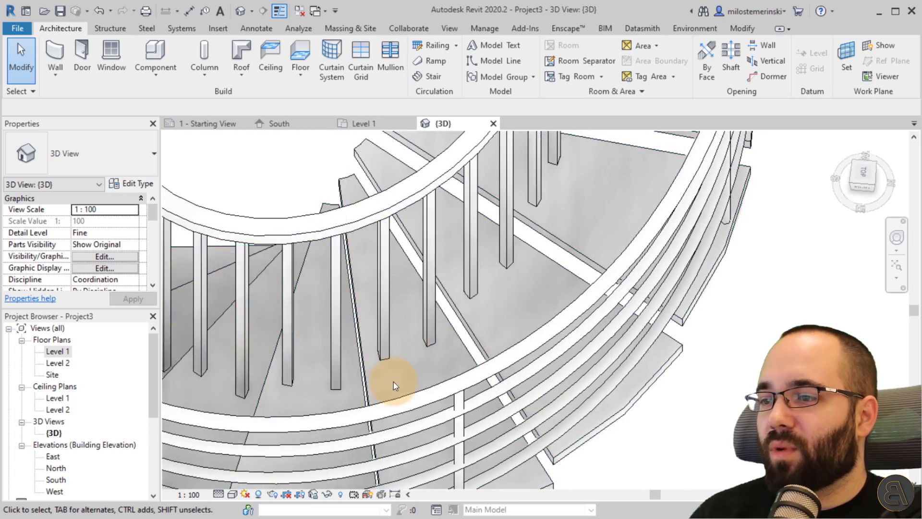
middle_click_drag(393, 381, 405, 377)
scroll(474, 360, "down", 3)
middle_click_drag(473, 360, 543, 373, "shift")
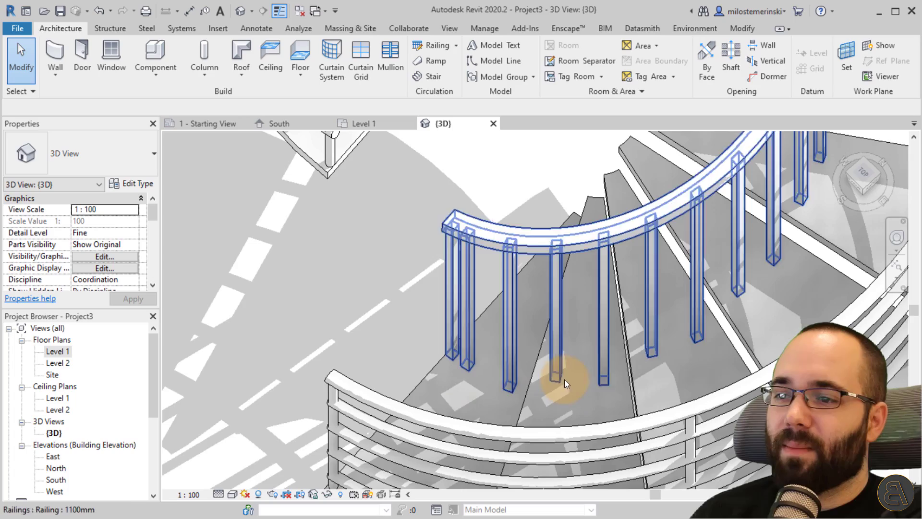
middle_click_drag(682, 339, 543, 323, "shift")
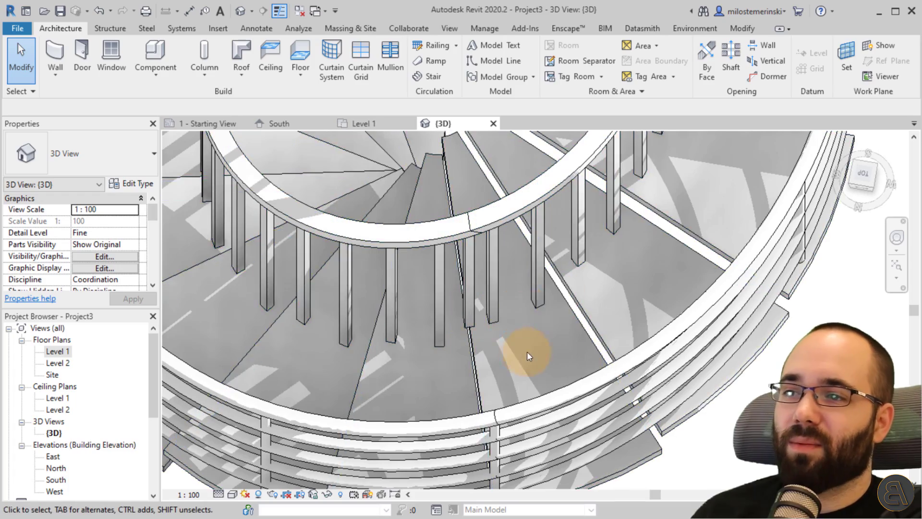
scroll(528, 355, "down", 5)
middle_click_drag(538, 368, 714, 261, "shift")
- Set Balusters Per Tread to 1 in the 1100mm railing type's baluster placement
left_click(509, 214)
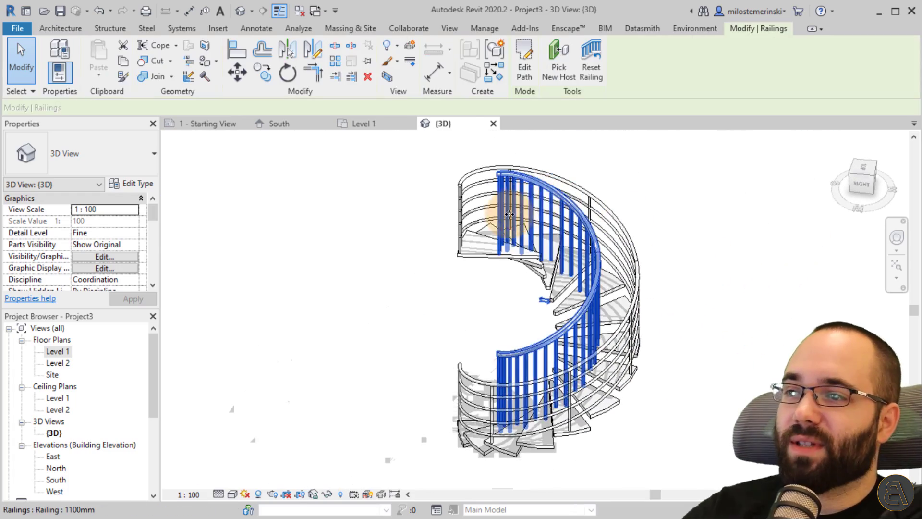
left_click(144, 186)
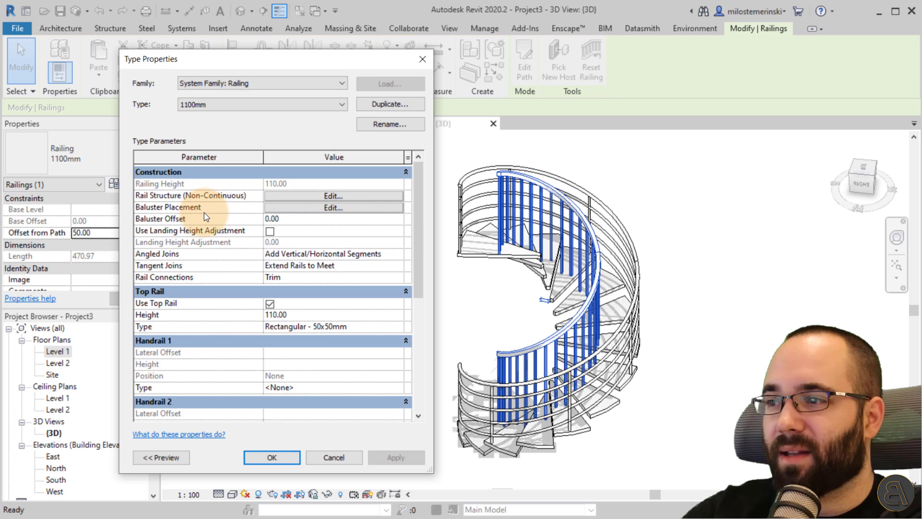
left_click(308, 207)
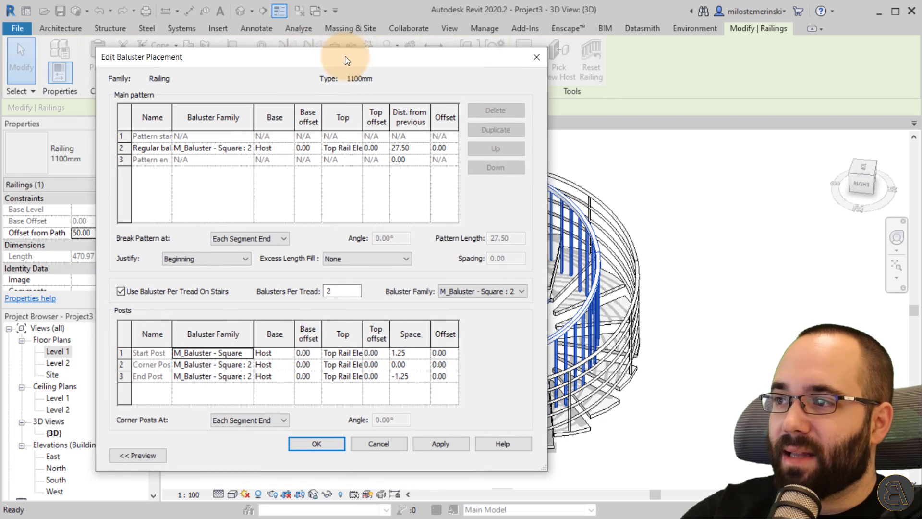
left_click_drag(346, 60, 340, 61)
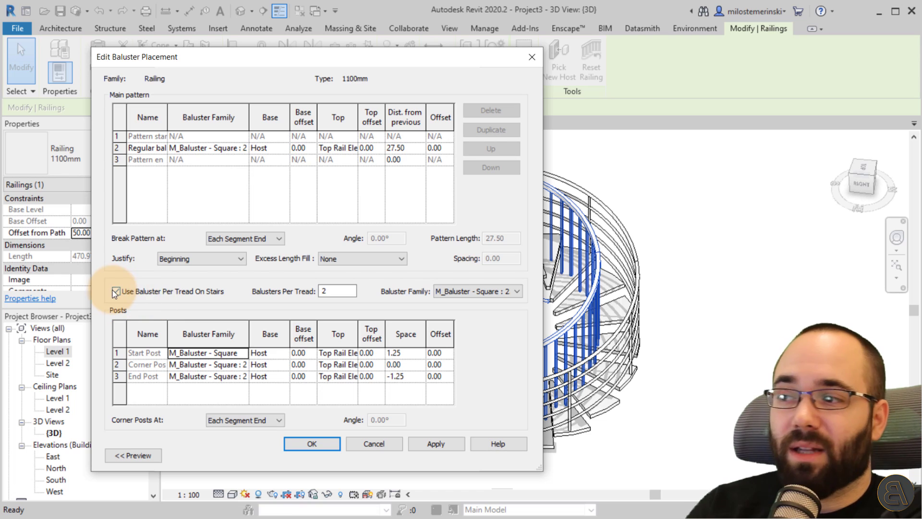
double_click(330, 291)
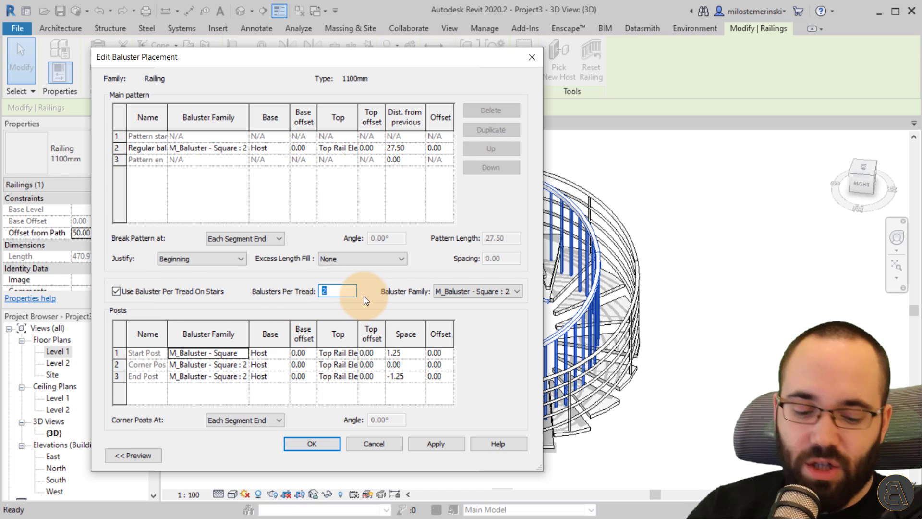
left_click(434, 445)
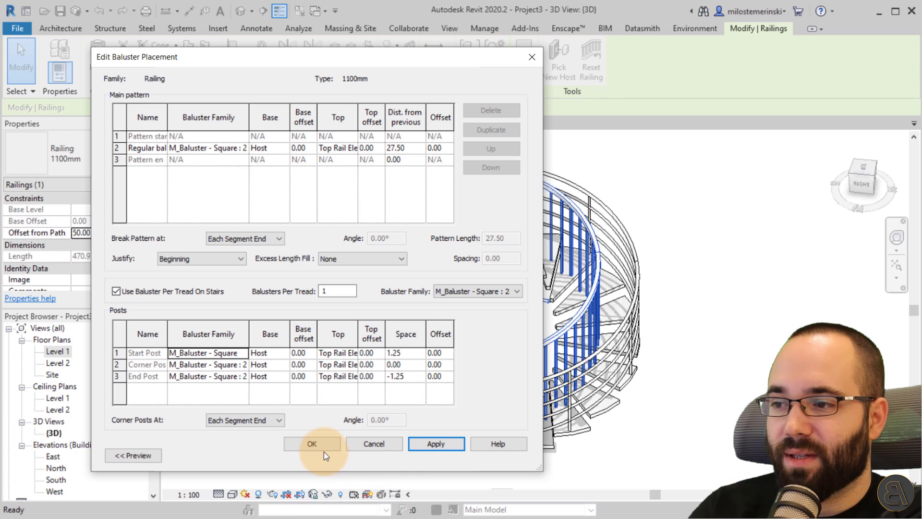
left_click(313, 444)
left_click(436, 455)
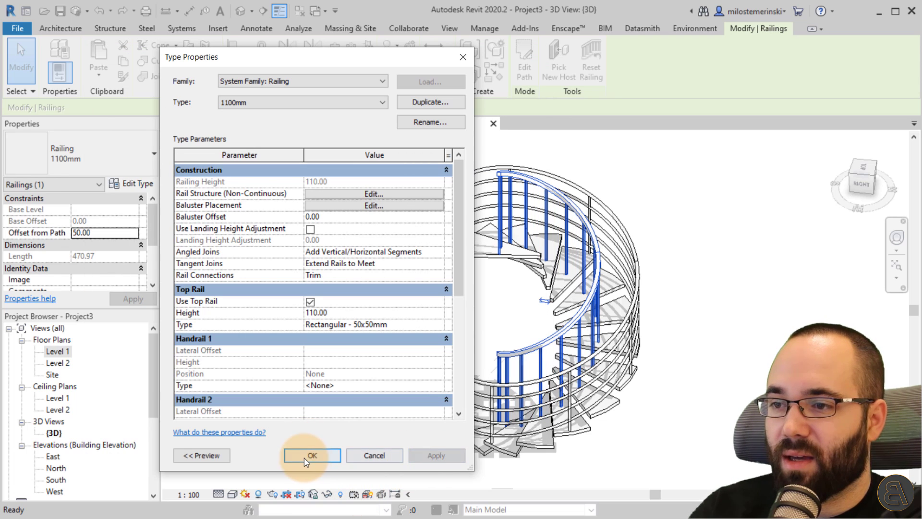
left_click(312, 456)
key("Escape")
- Orbit and zoom around the spiral stair to inspect the updated balusters
middle_click_drag(706, 344, 640, 430, "shift")
scroll(627, 346, "up", 4)
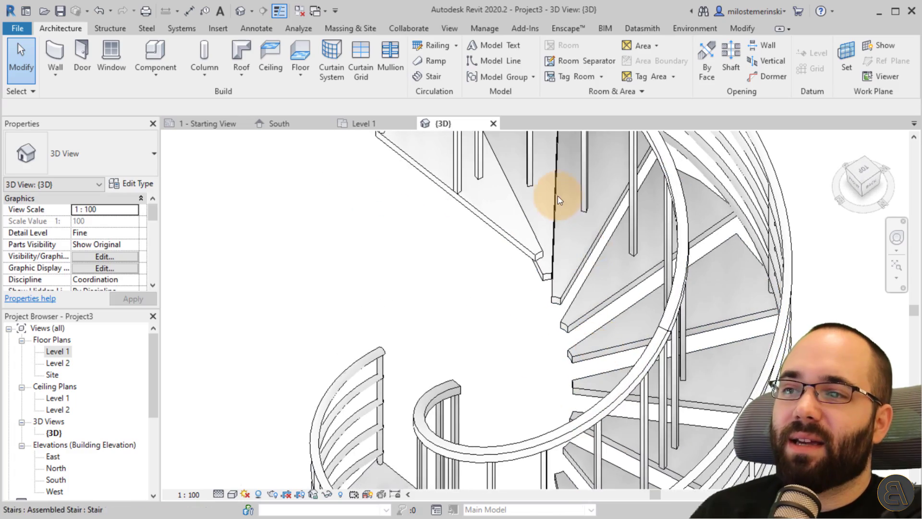
scroll(558, 195, "up", 2)
middle_click_drag(615, 259, 618, 314, "shift")
scroll(618, 309, "down", 4)
scroll(653, 230, "up", 4)
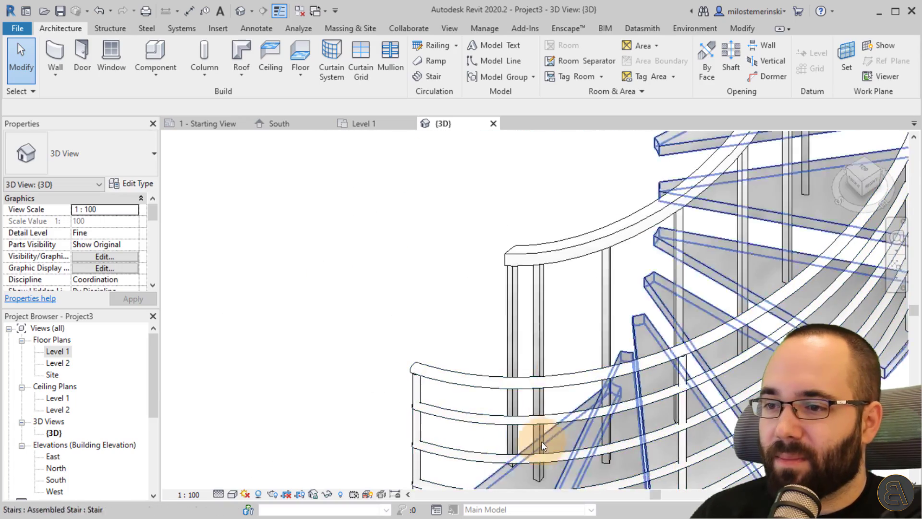
scroll(534, 467, "down", 3)
middle_click_drag(535, 467, 517, 226, "shift")
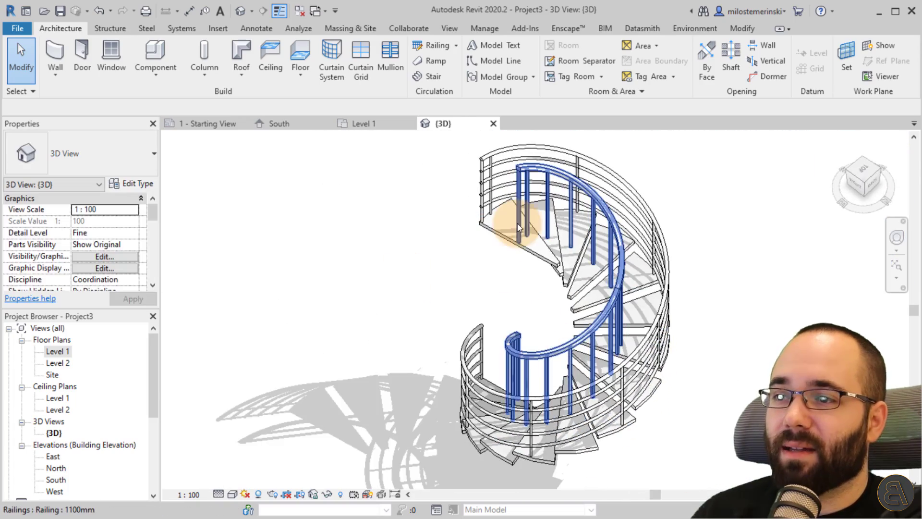
scroll(513, 236, "up", 3)
scroll(514, 228, "down", 3)
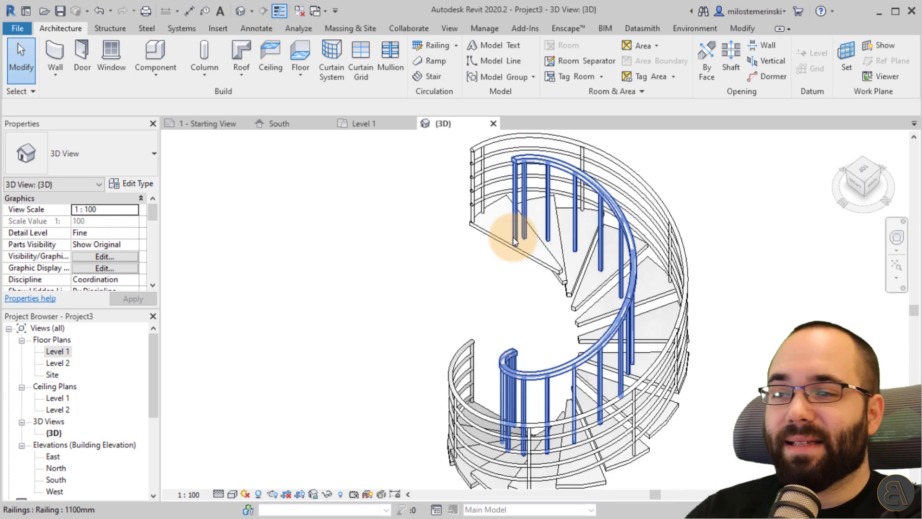
scroll(499, 264, "up", 1)
- Set the start and end post spacing to 0 in the 1100mm railing's baluster placement
left_click(500, 264)
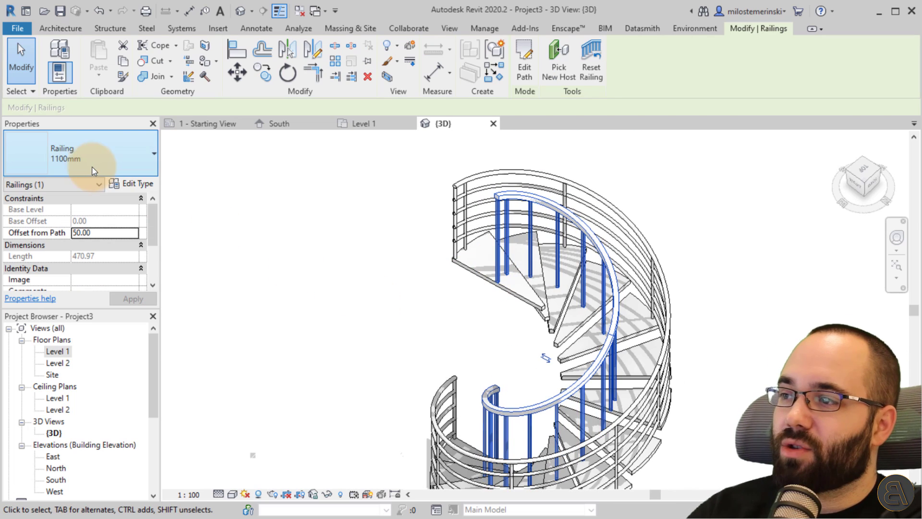
left_click(140, 184)
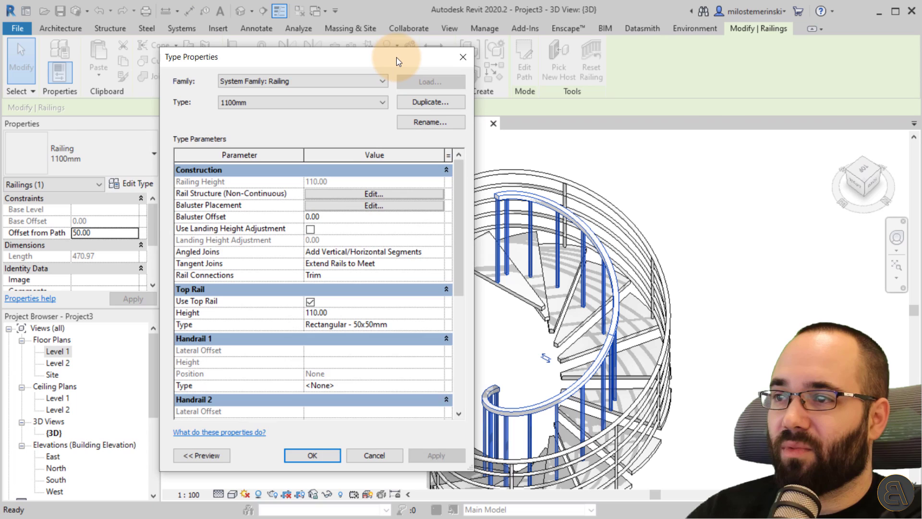
left_click_drag(399, 44, 324, 57)
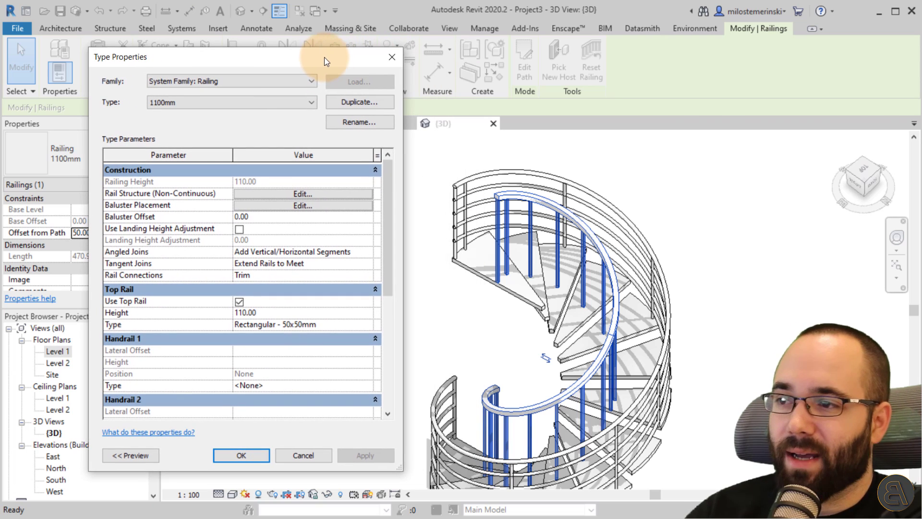
left_click(296, 206)
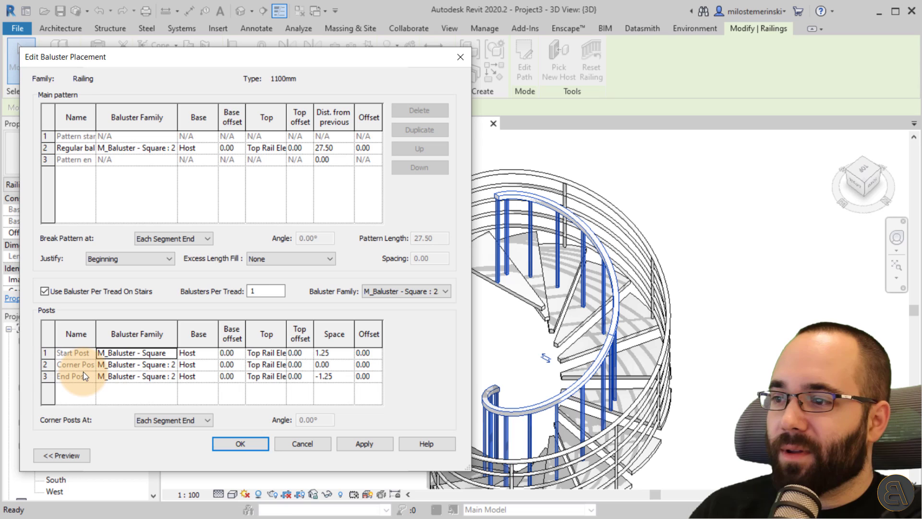
left_click(335, 353)
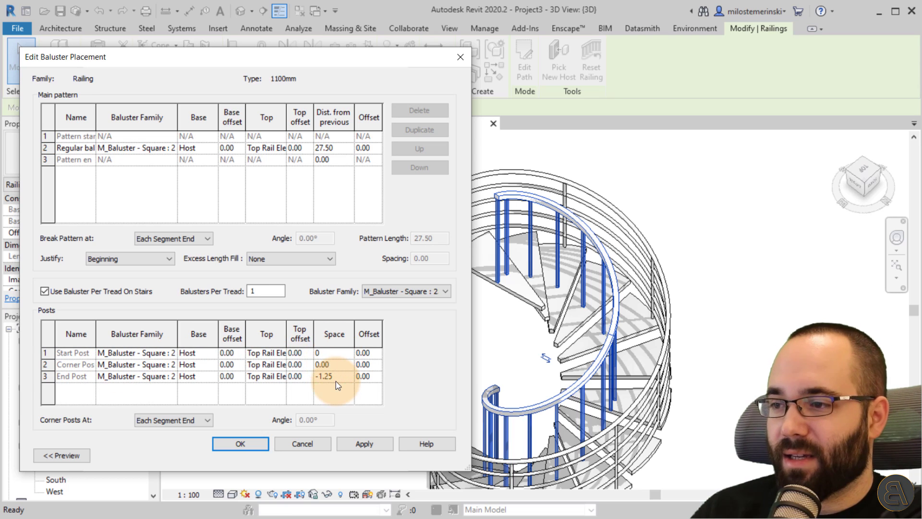
left_click(336, 376)
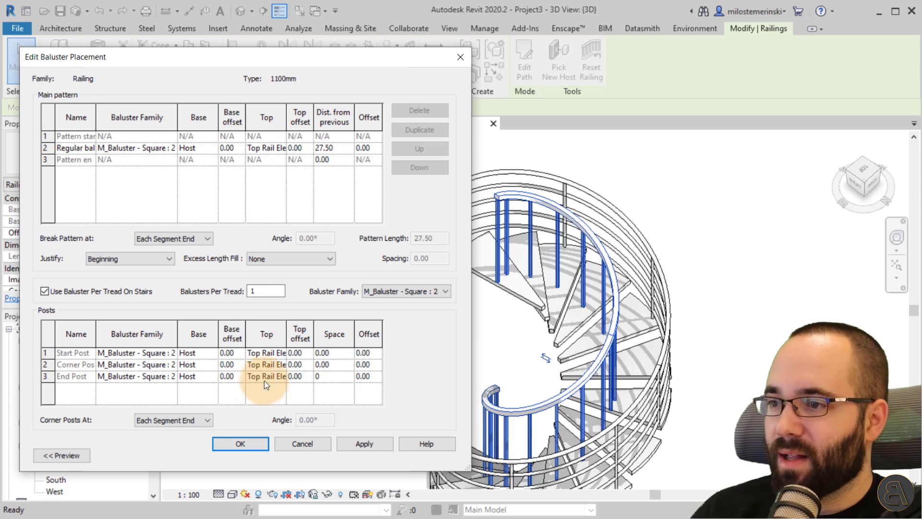
left_click(356, 448)
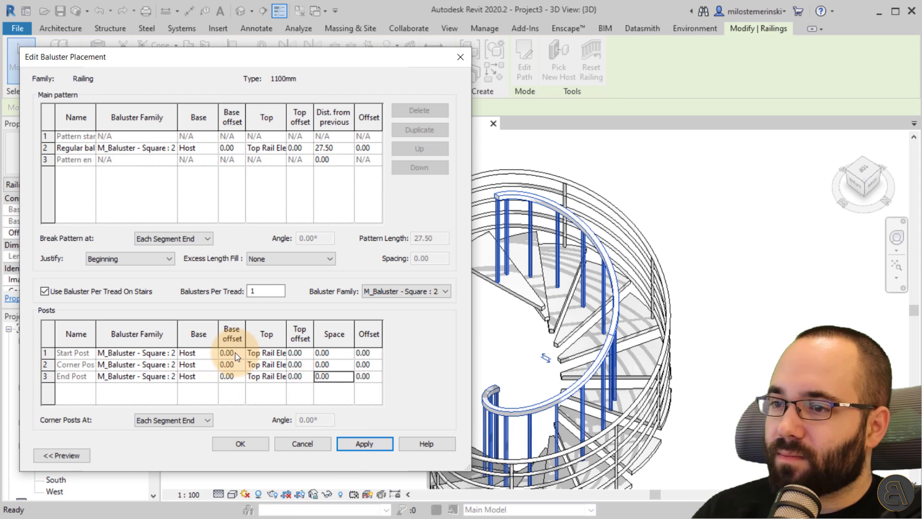
- Set the Start, Corner and End Post families to None and apply the type change
left_click(172, 351)
left_click(161, 374)
left_click(171, 353)
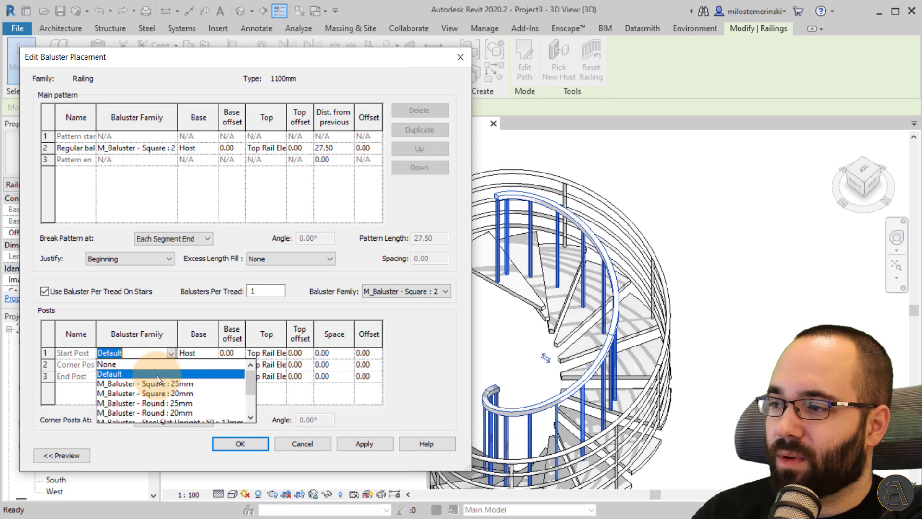
left_click(145, 365)
left_click(174, 365)
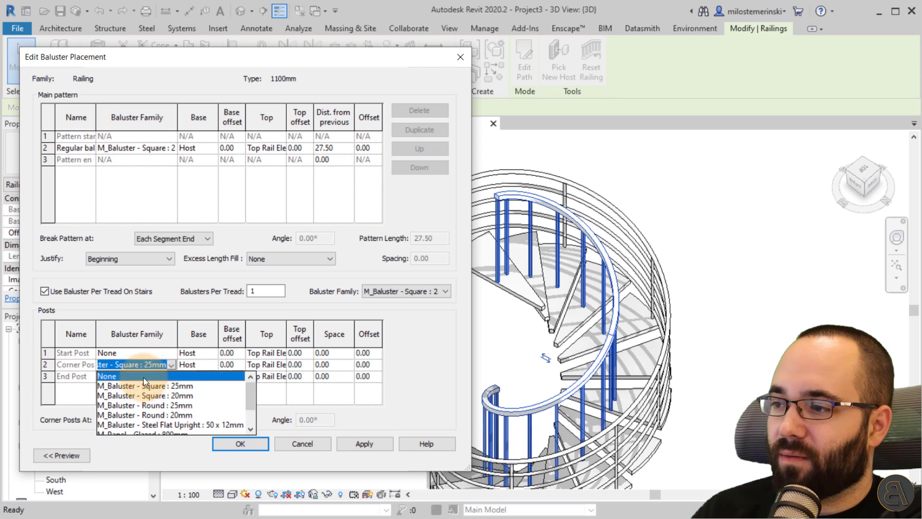
left_click(153, 375)
left_click(171, 376)
left_click(152, 388)
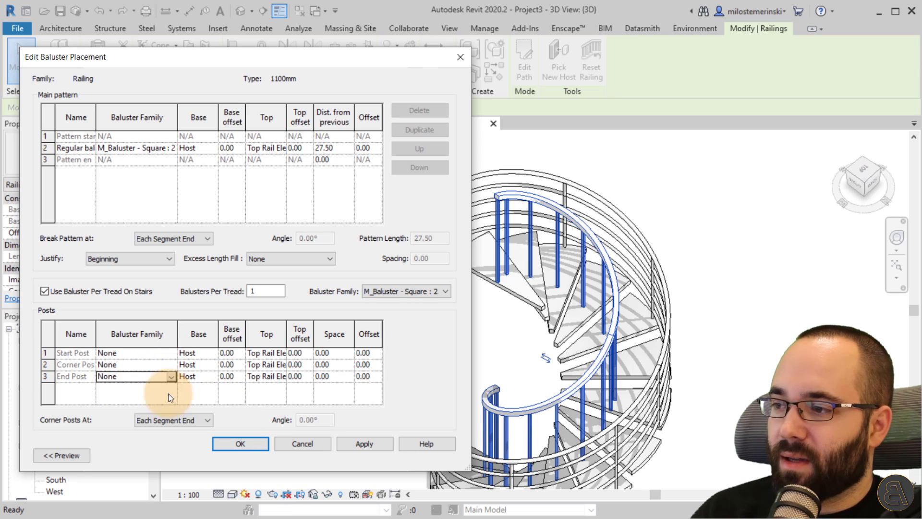
left_click(243, 446)
left_click(358, 455)
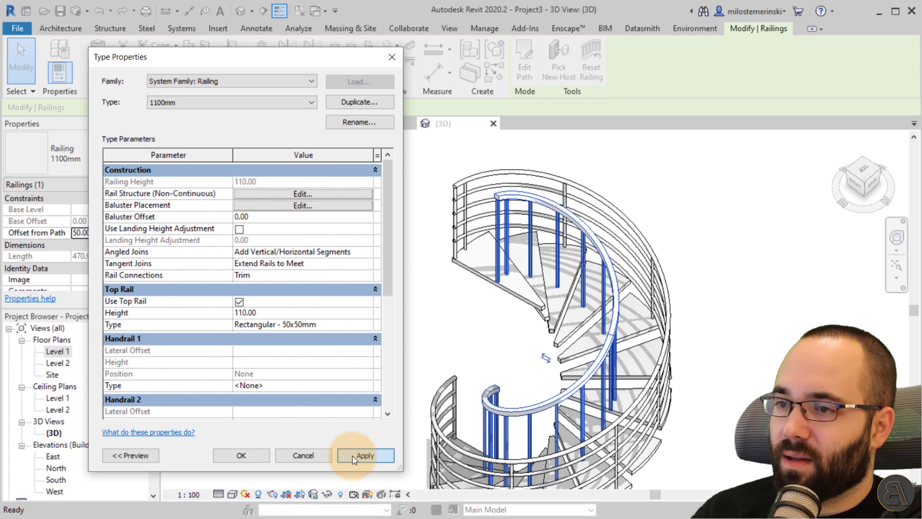
left_click(230, 455)
middle_click_drag(463, 356, 593, 353, "shift")
scroll(486, 319, "up", 5)
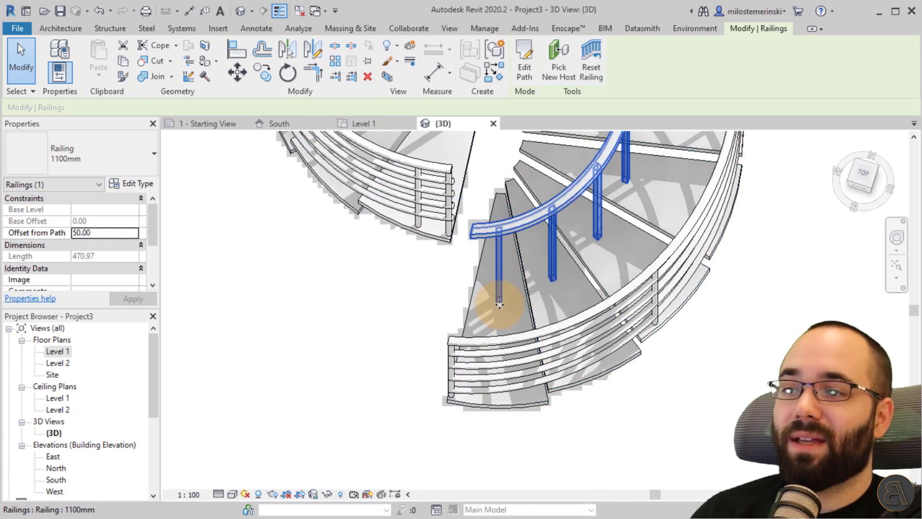
middle_click_drag(568, 296, 472, 290, "shift")
middle_click_drag(504, 235, 500, 253, "shift")
scroll(495, 319, "down", 3)
middle_click_drag(478, 366, 621, 324, "shift")
left_click(621, 324)
scroll(606, 327, "down", 1)
left_click(437, 245)
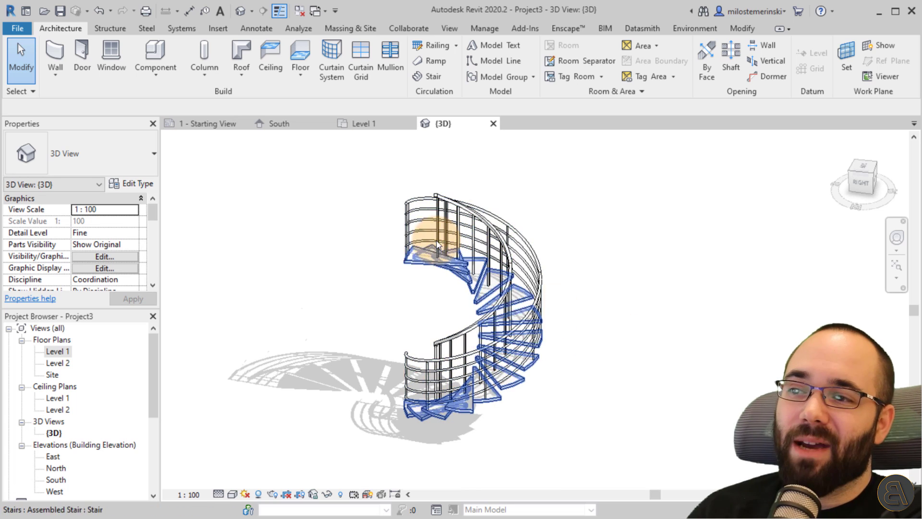
key("Tab")
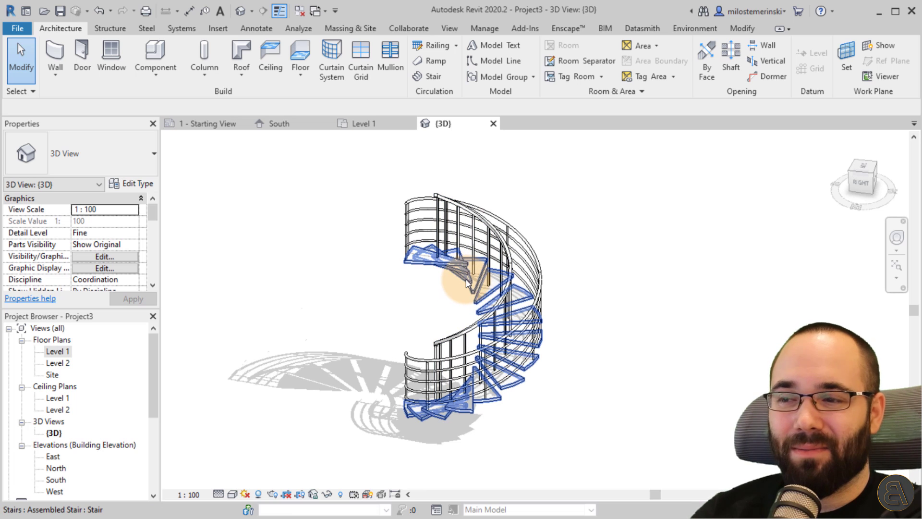
scroll(452, 240, "up", 3)
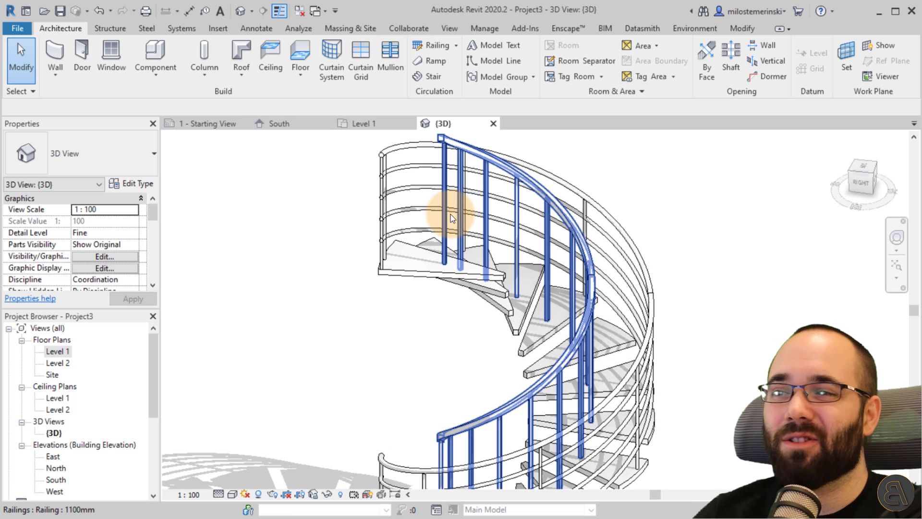
left_click(452, 219)
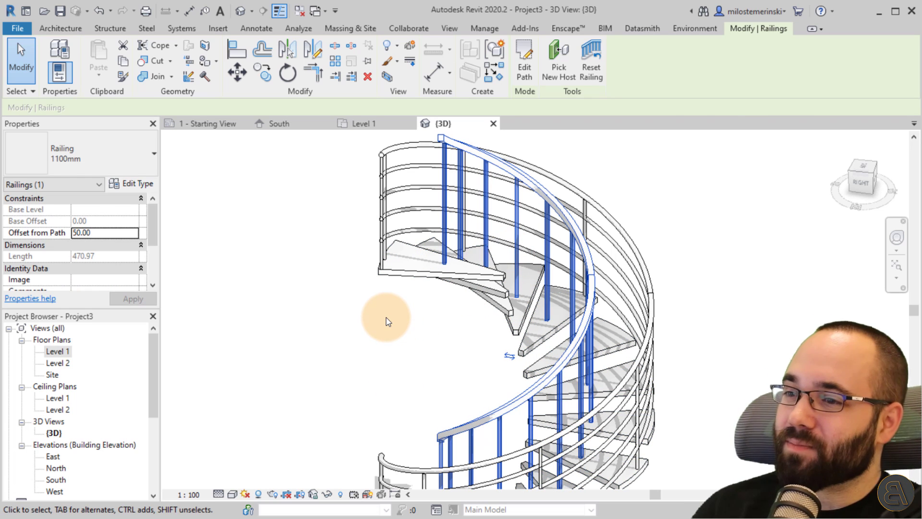
left_click(458, 381)
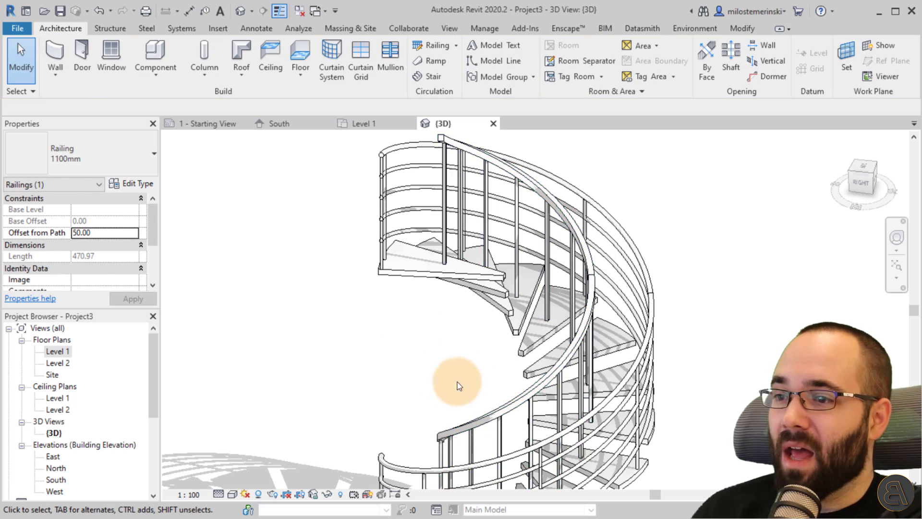
middle_click_drag(458, 381, 461, 354, "shift")
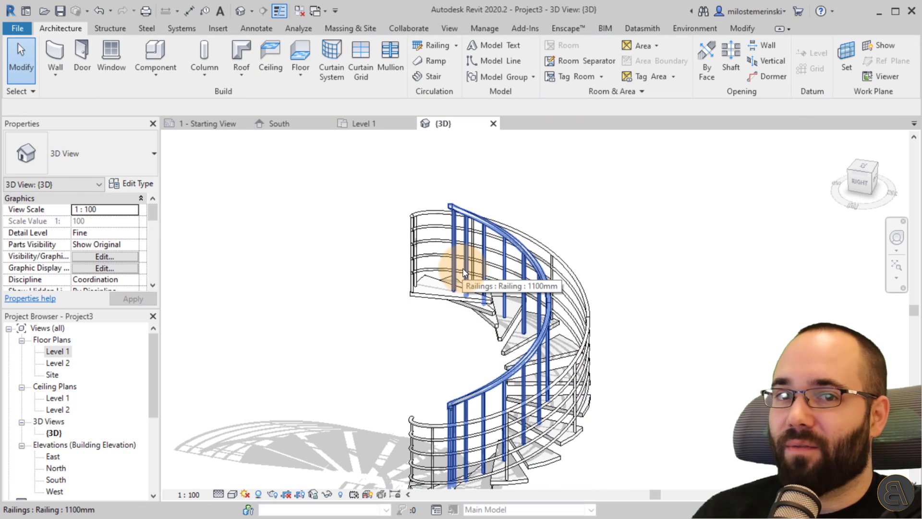
middle_click_drag(377, 375, 407, 362, "shift")
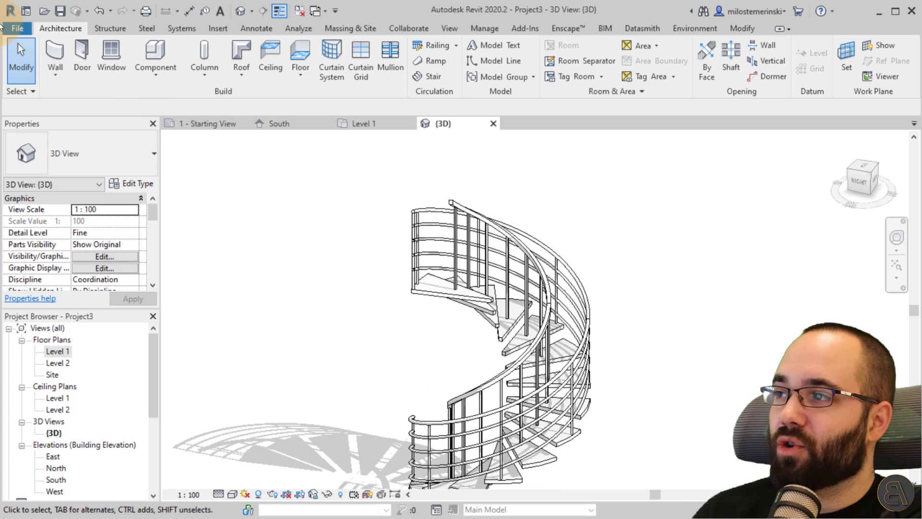
- Create a new family from the Metric Baluster.rft template
left_click(18, 29)
mouse_move(33, 71)
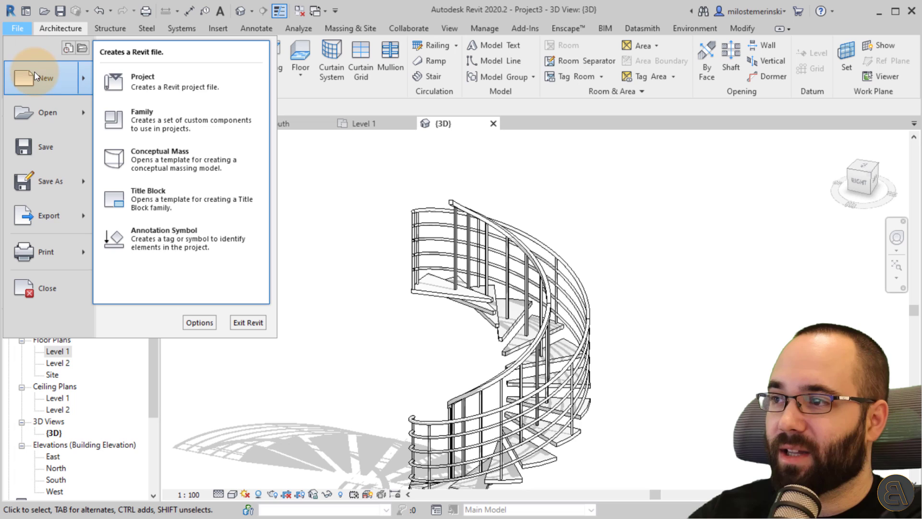
left_click(139, 110)
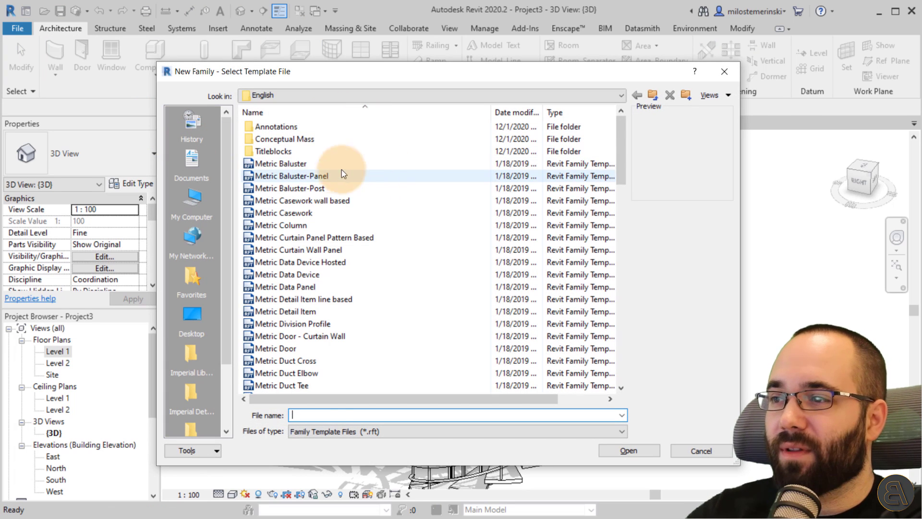
left_click(277, 166)
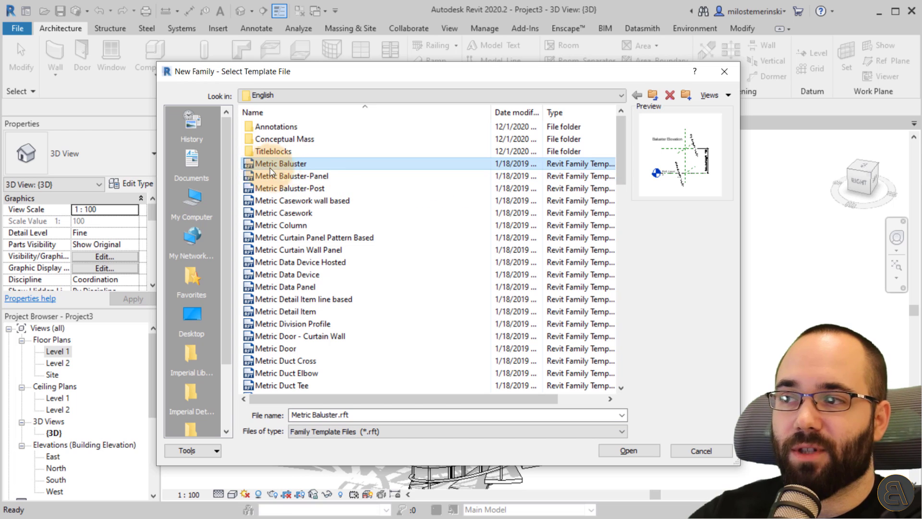
left_click(628, 450)
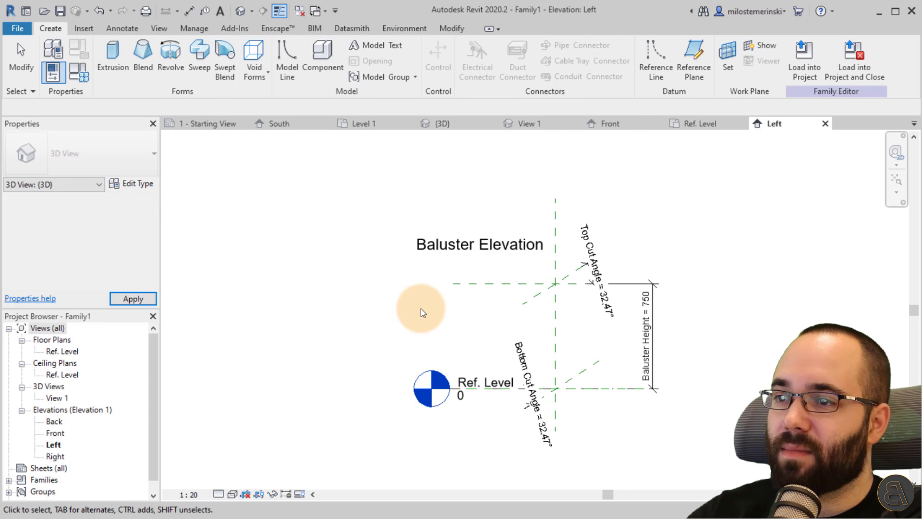
scroll(508, 319, "up", 4)
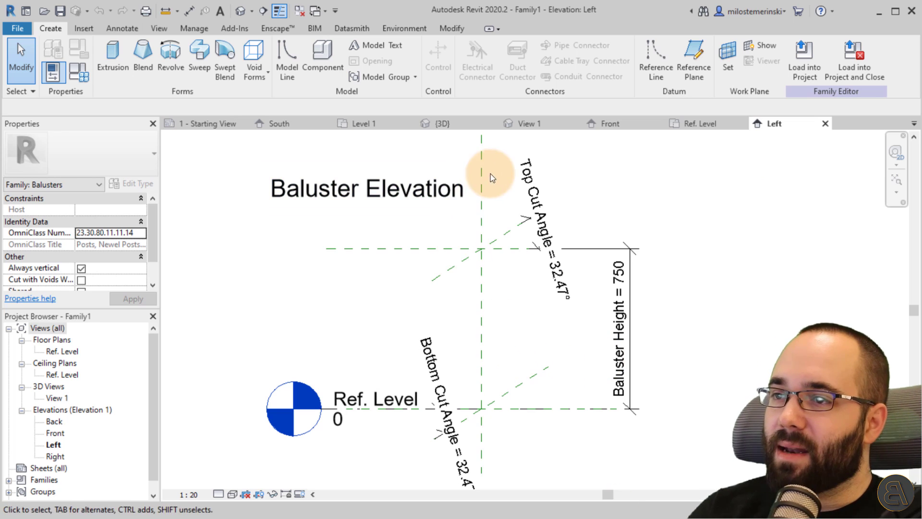
- Inspect the project railing's balusters in 3D, then return to the family's Left elevation
left_click(466, 125)
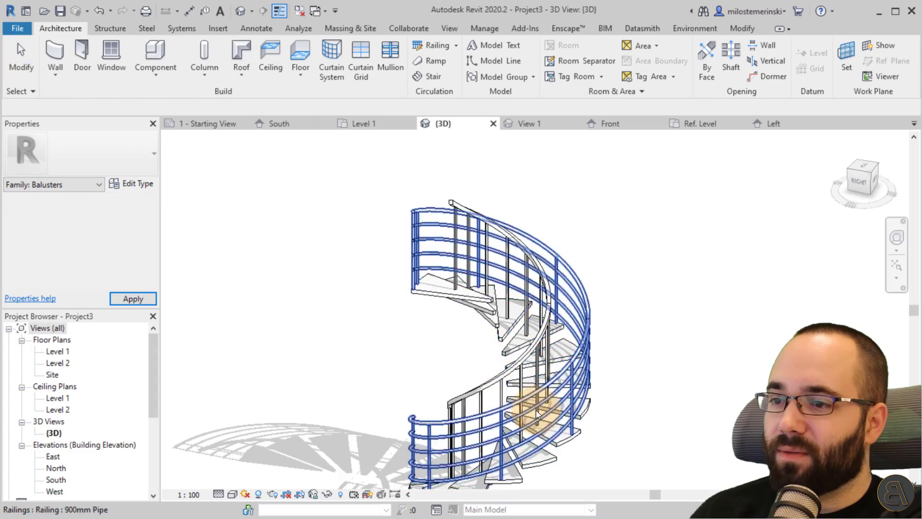
middle_click_drag(569, 387, 509, 432, "shift")
scroll(507, 434, "up", 5)
scroll(508, 433, "up", 4)
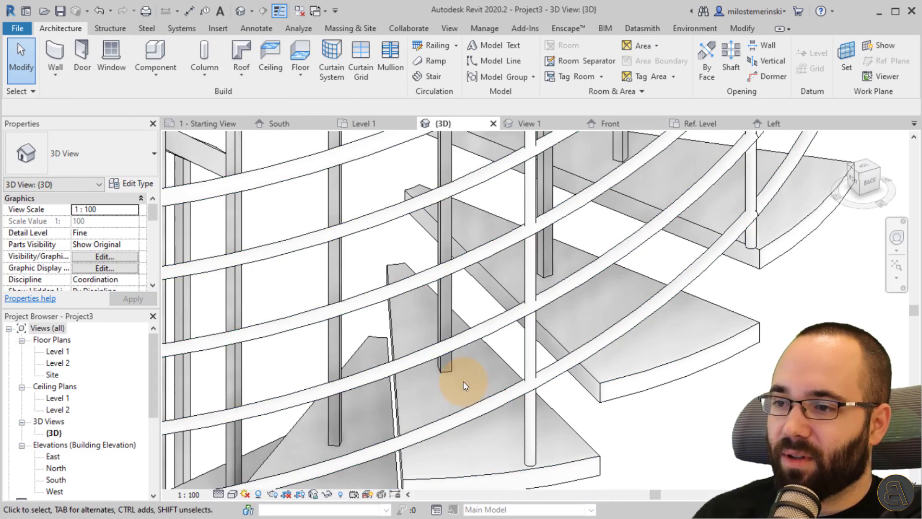
left_click(454, 310)
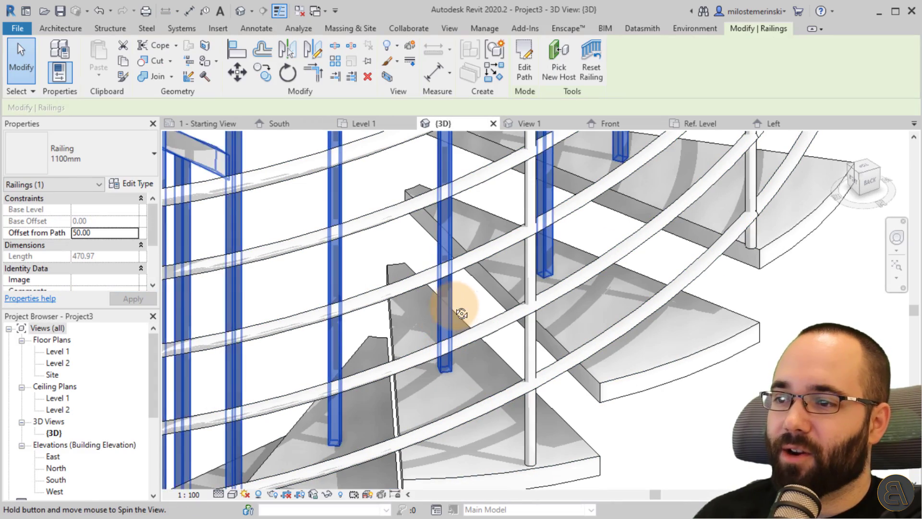
middle_click_drag(453, 310, 663, 313, "shift")
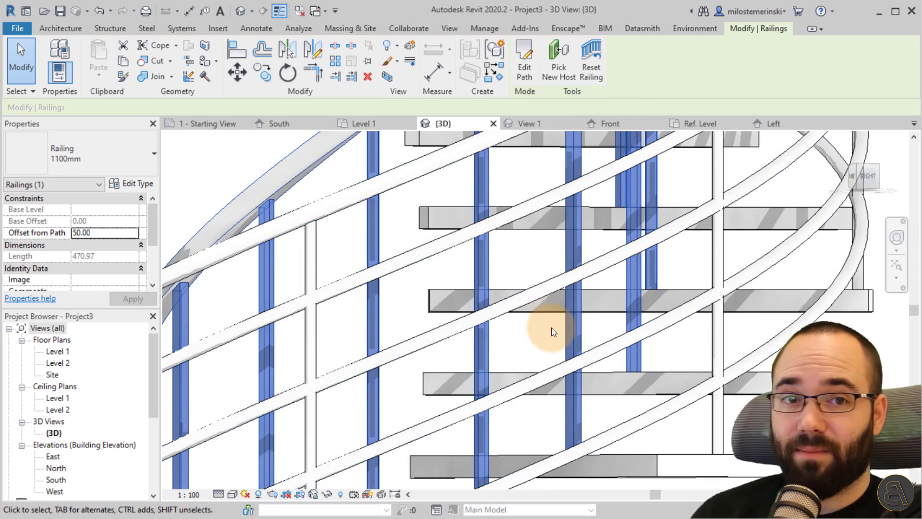
middle_click_drag(551, 327, 406, 324)
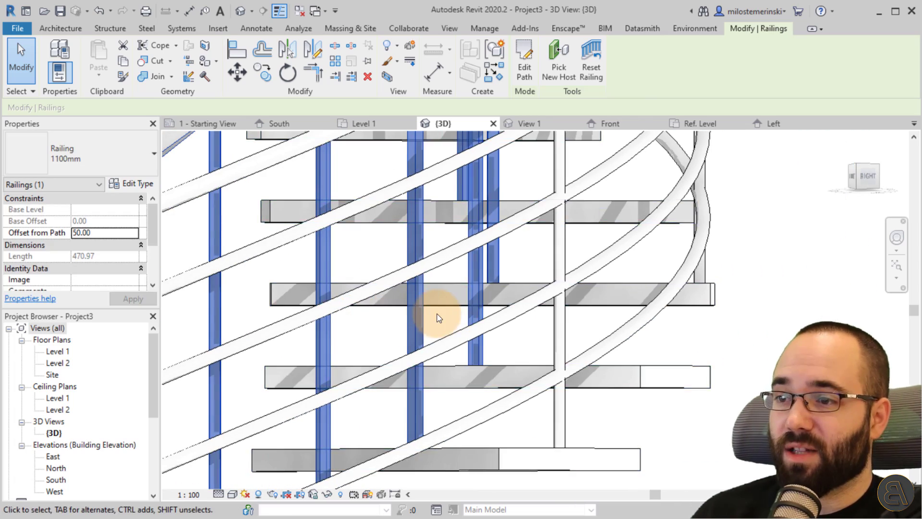
left_click(768, 123)
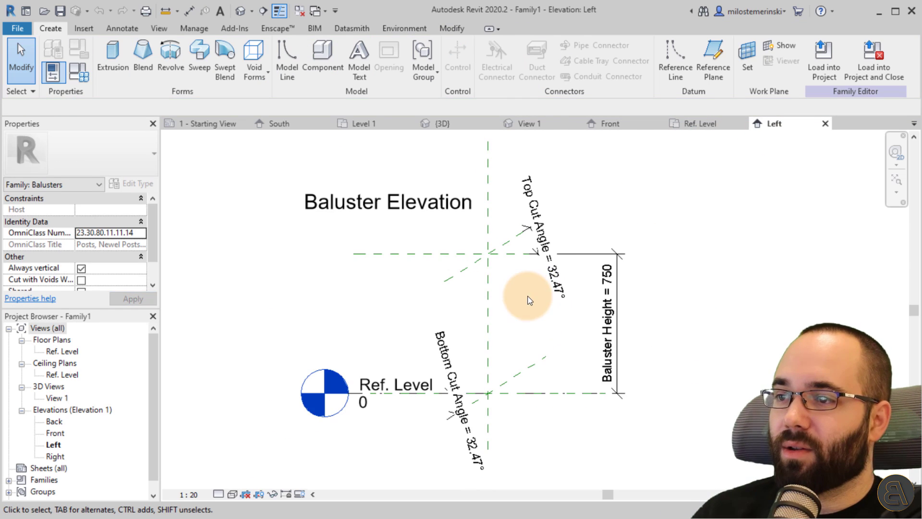
middle_click_drag(531, 292, 495, 317)
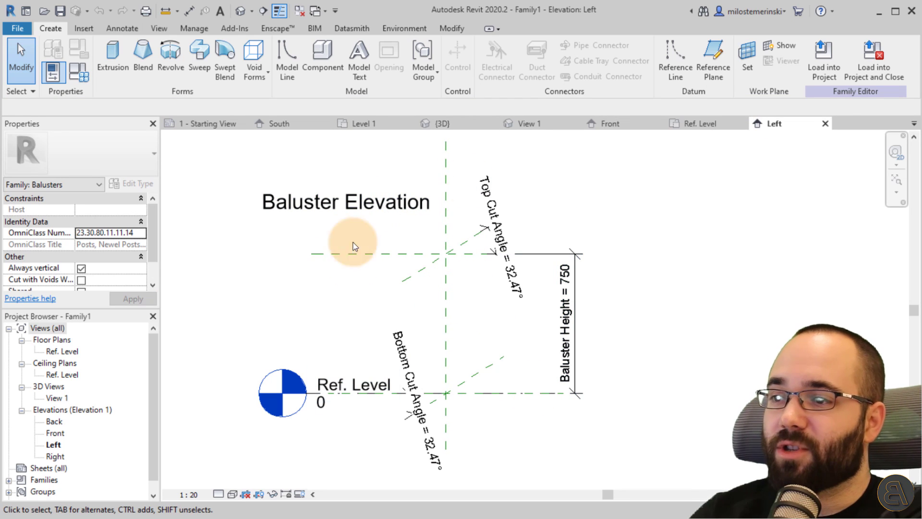
- Open the family's Front elevation and zoom in on the reference planes
double_click(55, 433)
mouse_move(551, 339)
middle_mouse_down()
mouse_move(488, 288)
mouse_move(457, 290)
mouse_move(426, 324)
middle_mouse_up()
scroll(457, 289, "up", 3)
scroll(457, 289, "up", 2)
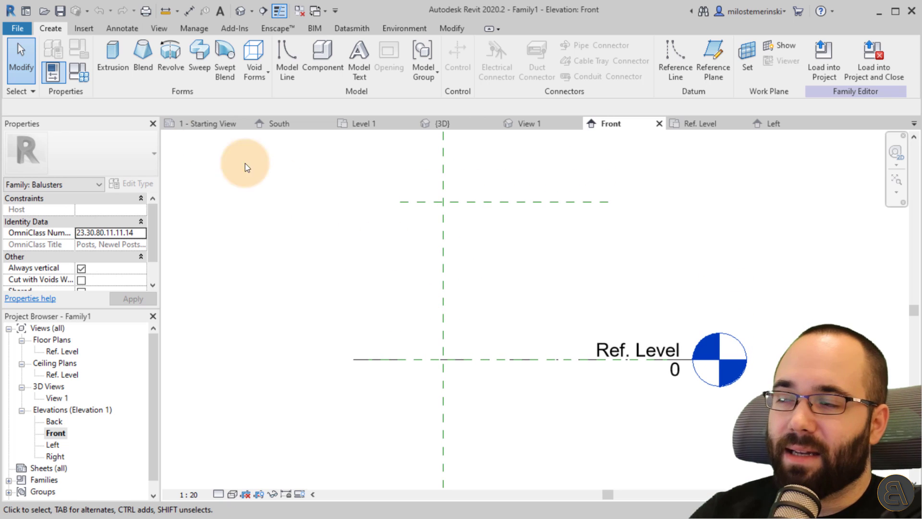
- Start an extrusion and set its work plane to the Center (Front/Back) reference plane
left_click(115, 70)
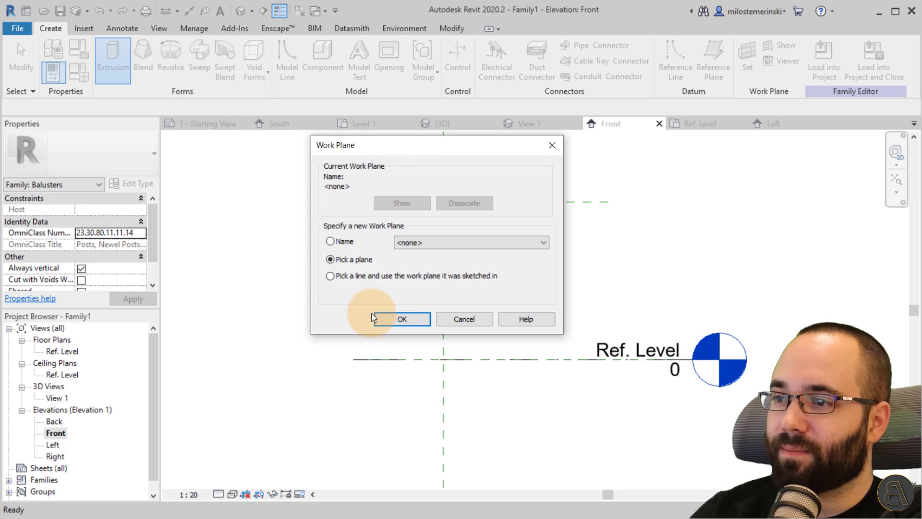
left_click(332, 241)
left_click(413, 242)
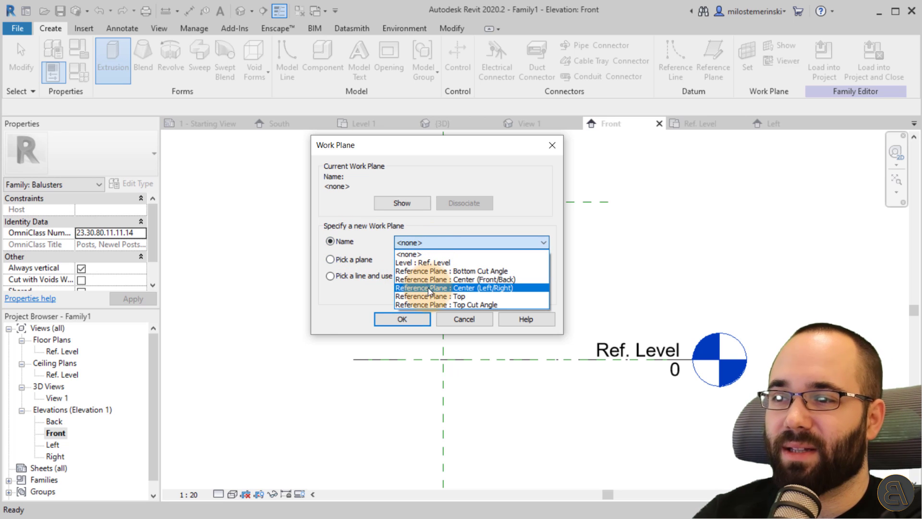
left_click(428, 291)
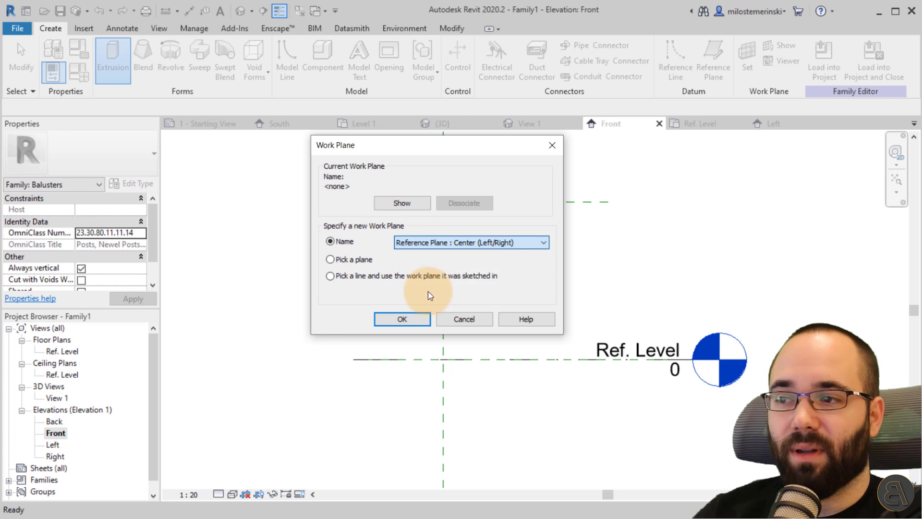
left_click(402, 319)
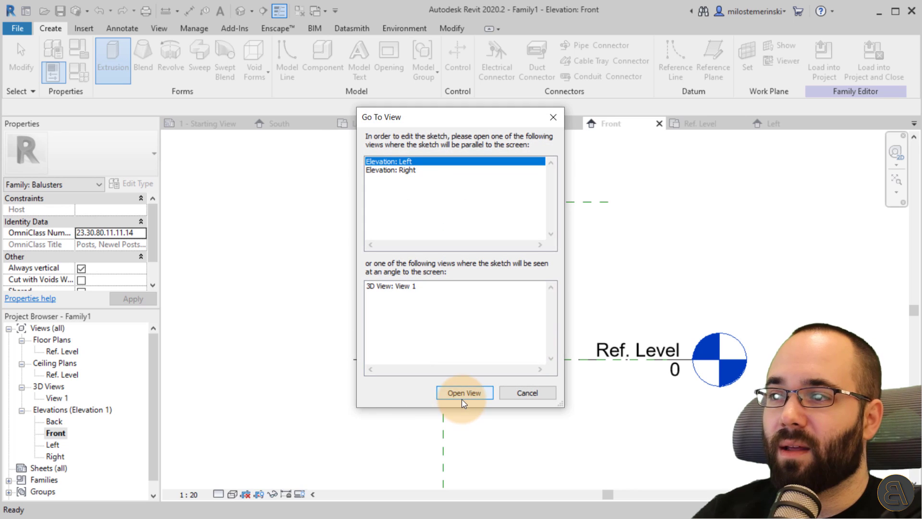
left_click(527, 392)
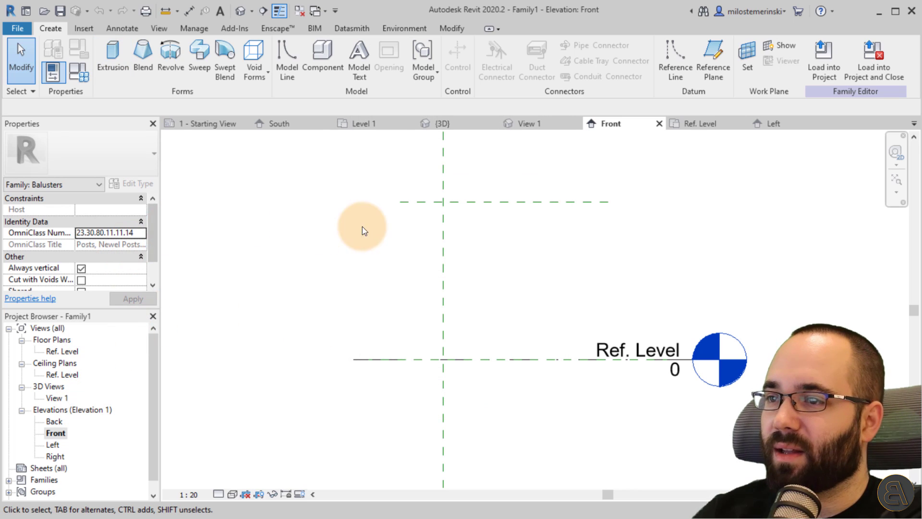
left_click(122, 79)
left_click(484, 243)
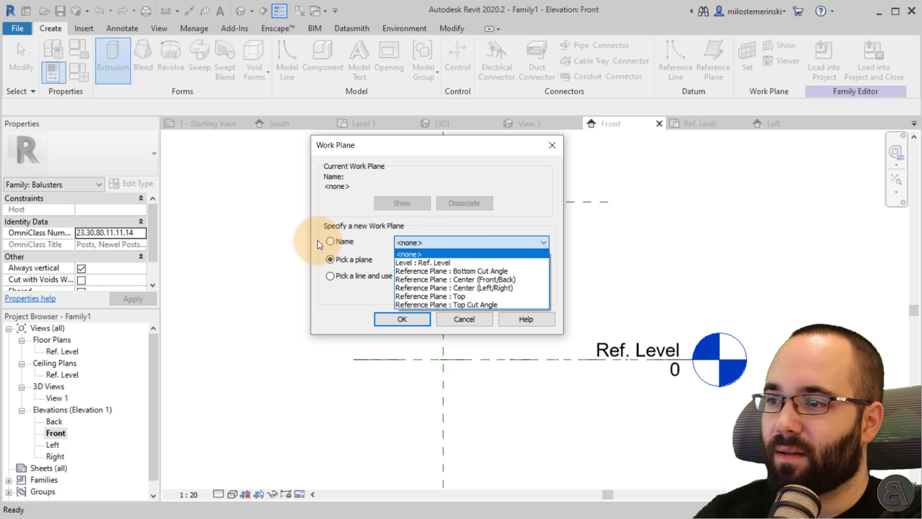
left_click(339, 245)
left_click(411, 242)
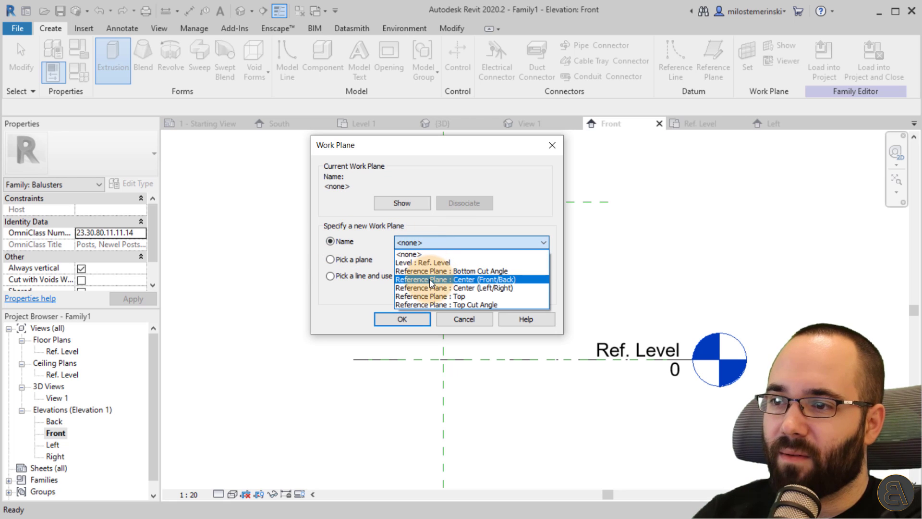
left_click(435, 278)
- Draw a horizontal sketch line and place it 50 from the reference level
left_click(401, 319)
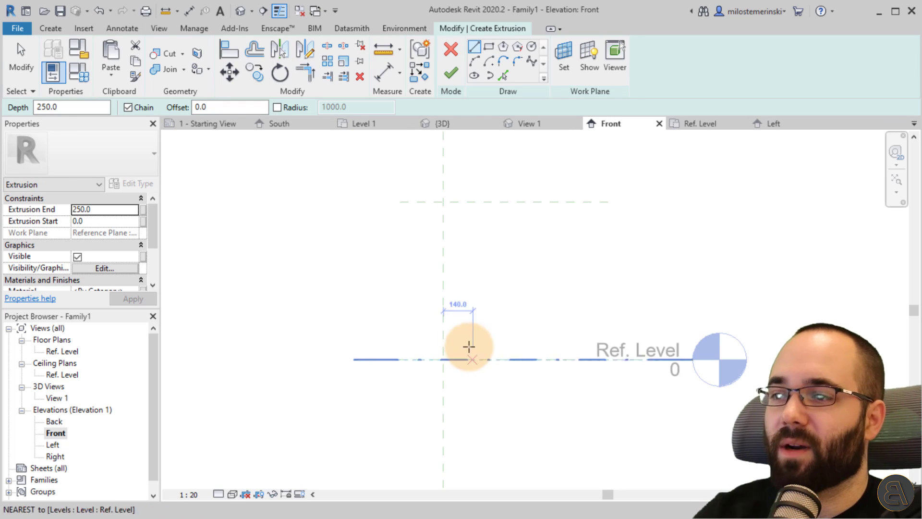
middle_click_drag(457, 349, 461, 329)
scroll(428, 339, "up", 2)
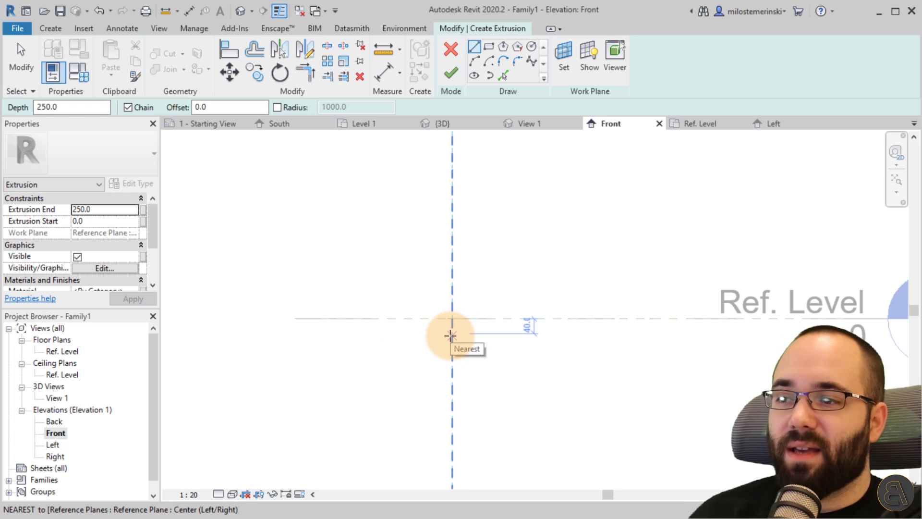
left_click(274, 341)
left_click(685, 343)
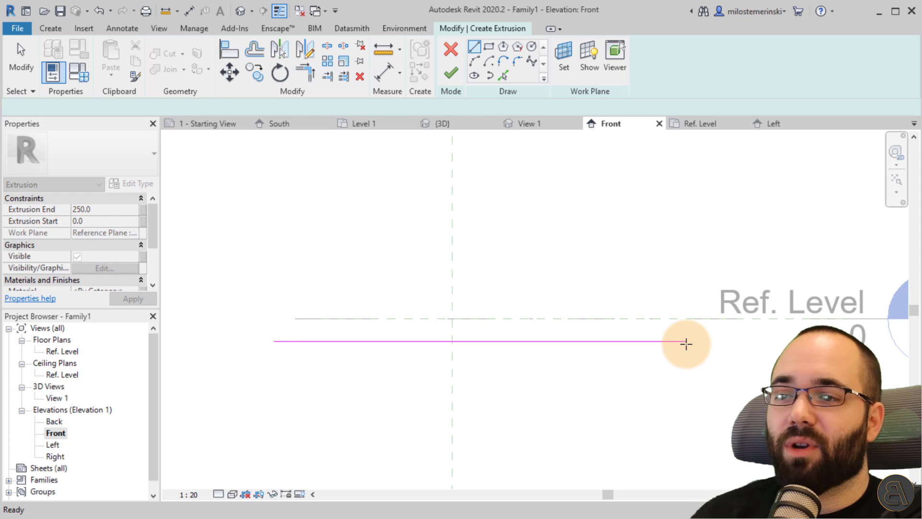
key("Escape")
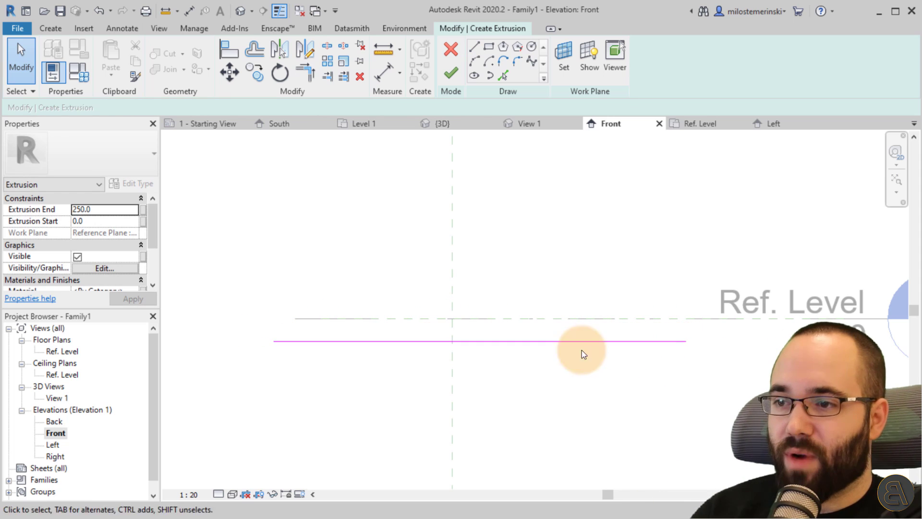
left_click(581, 343)
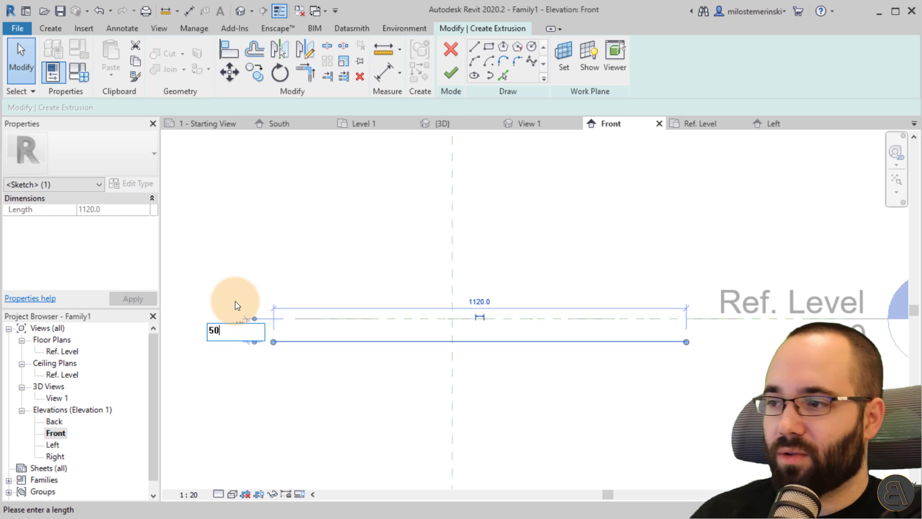
key("Return")
left_click(402, 279)
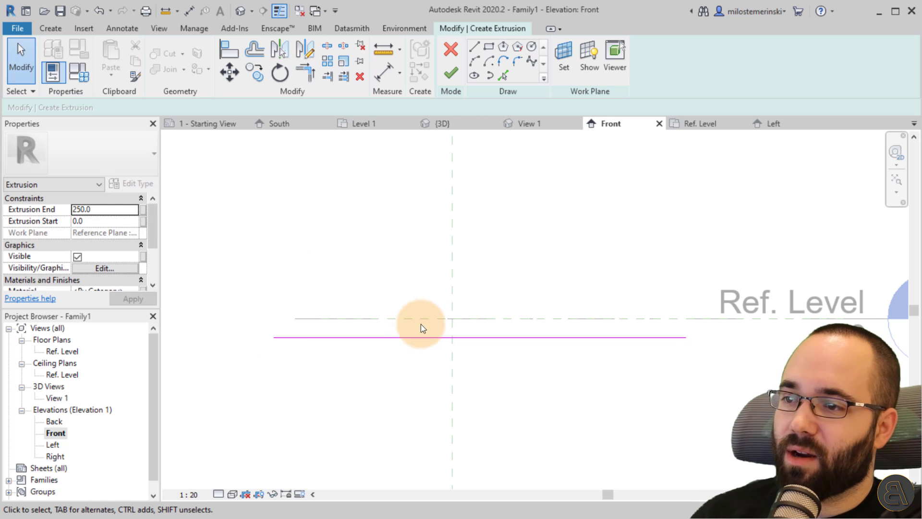
- Draw two vertical sketch lines, one on the centre plane and one at the left end
scroll(421, 323, "up", 1)
scroll(465, 323, "down", 2)
middle_click_drag(517, 344, 511, 326)
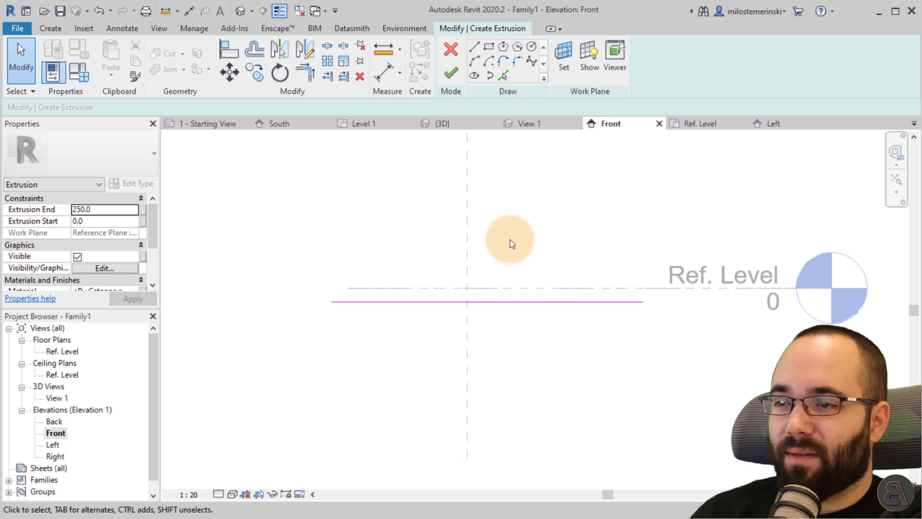
left_click(475, 50)
left_click(466, 207)
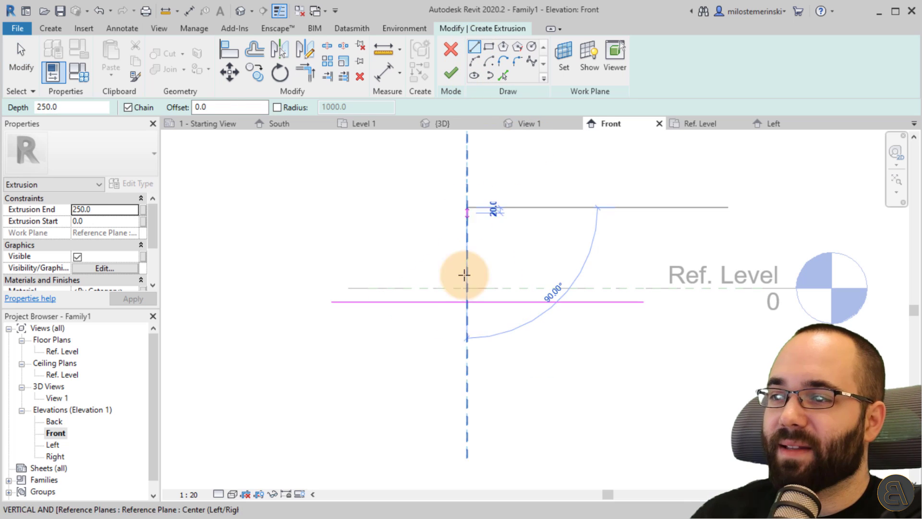
left_click(466, 428)
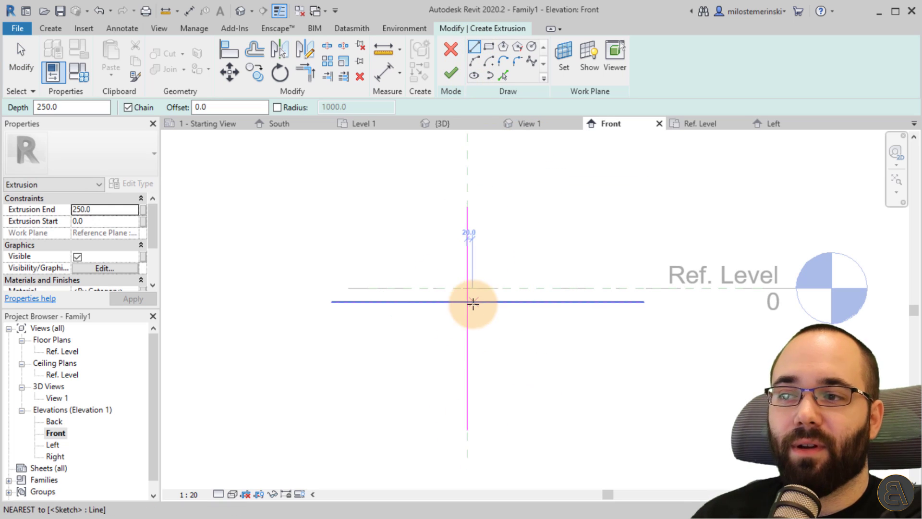
scroll(475, 344, "down", 1)
middle_click_drag(476, 344, 533, 330)
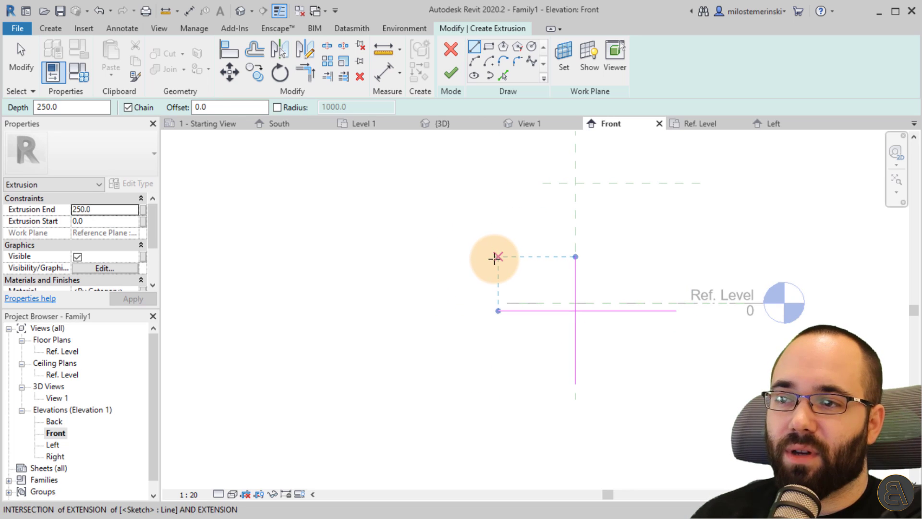
left_click(497, 256)
left_click(498, 409)
key("Escape")
key("Escape")
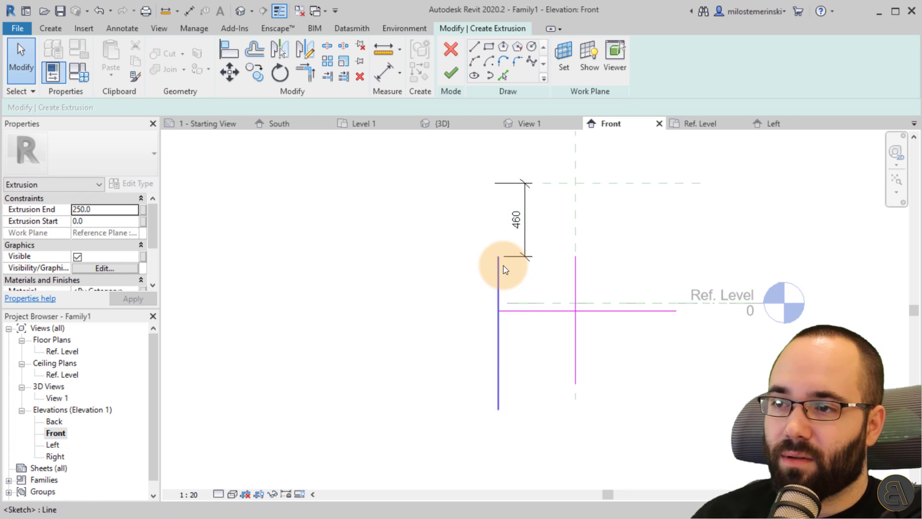
- Delete the 460 dimension and set the left vertical line 520 from the centre
left_click(523, 258)
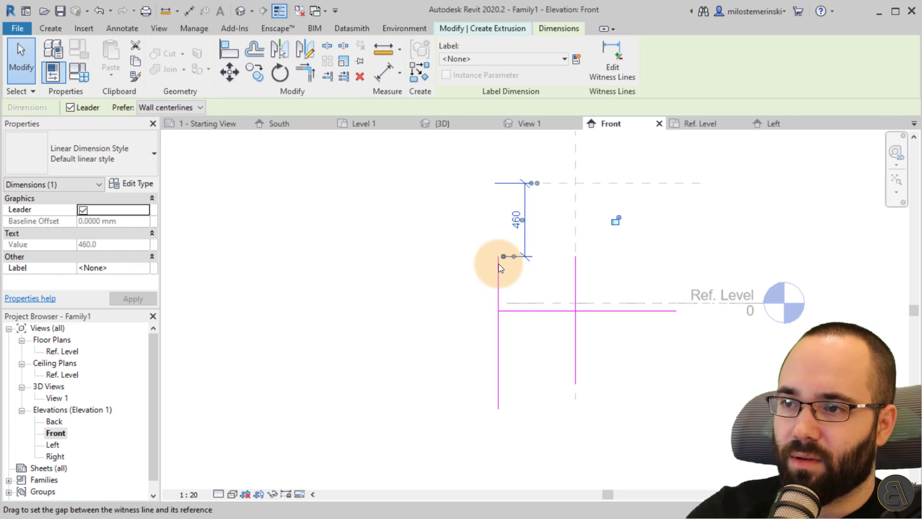
key("Delete")
left_click(496, 278)
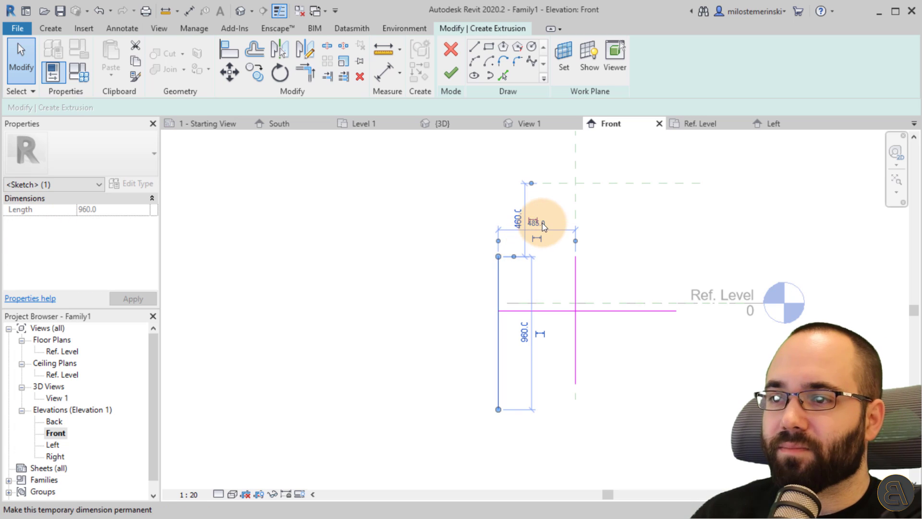
scroll(543, 222, "up", 3)
left_click(542, 233)
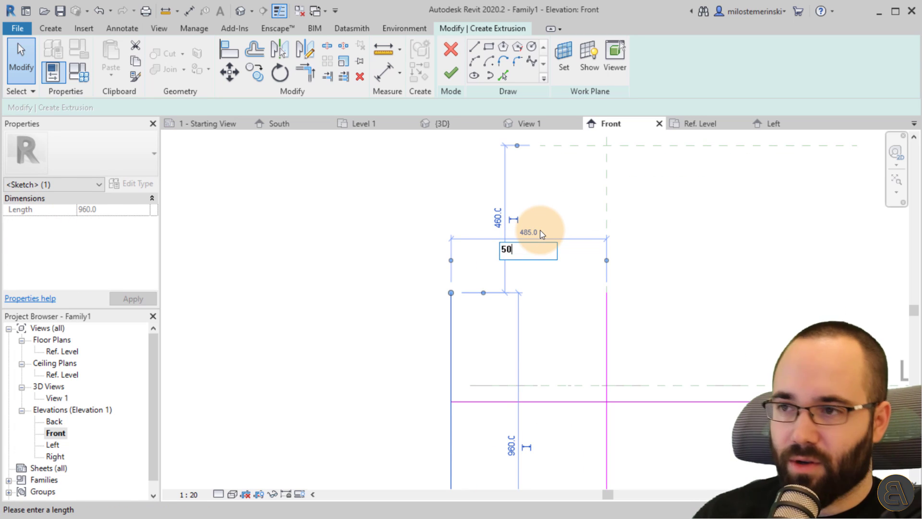
key("Return")
key("Escape")
mouse_move(531, 232)
middle_mouse_down()
mouse_move(436, 263)
mouse_move(434, 324)
middle_mouse_up()
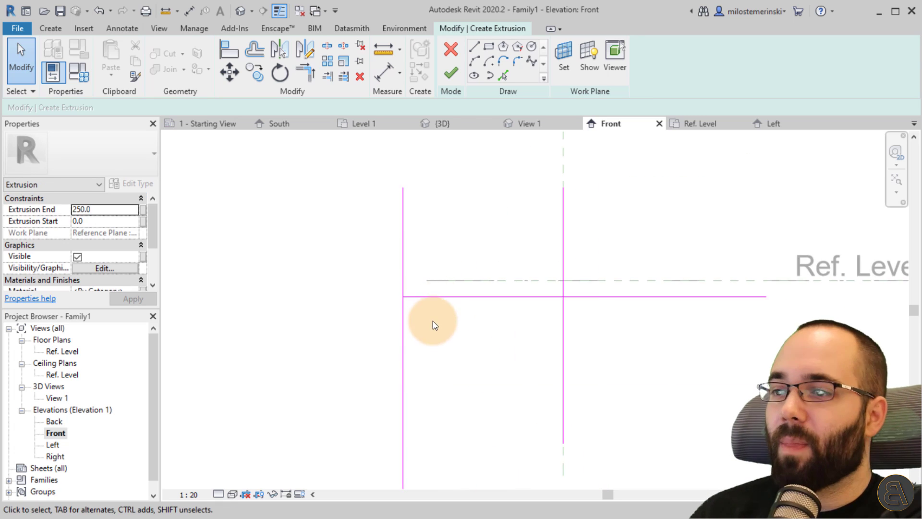
scroll(419, 304, "down", 2)
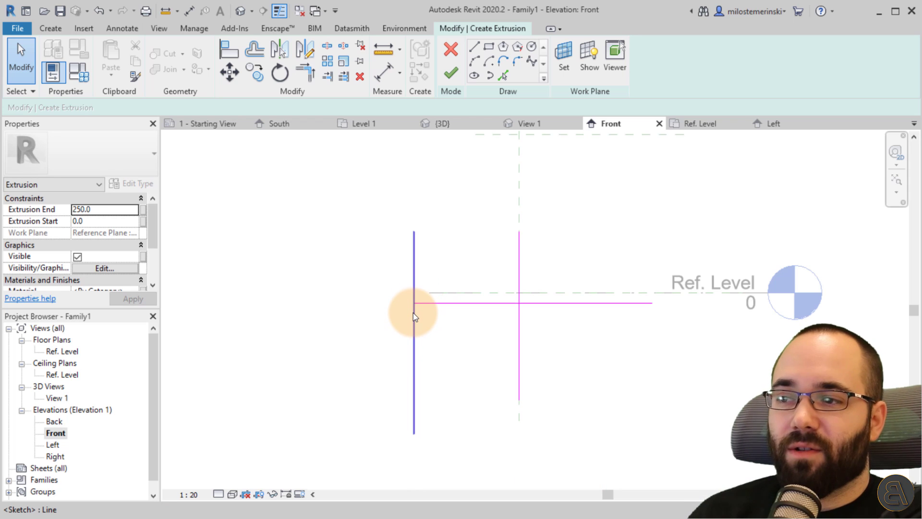
left_click(413, 313)
left_click(464, 199)
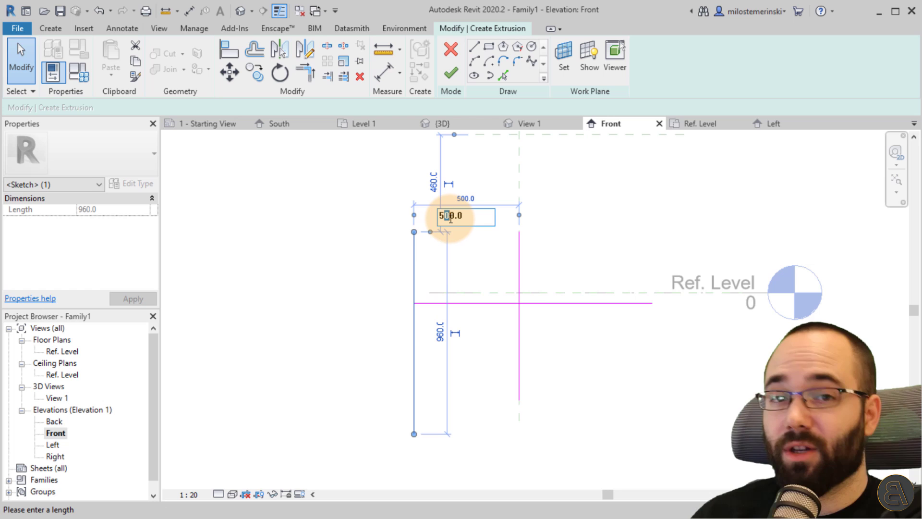
type("2")
key("Return")
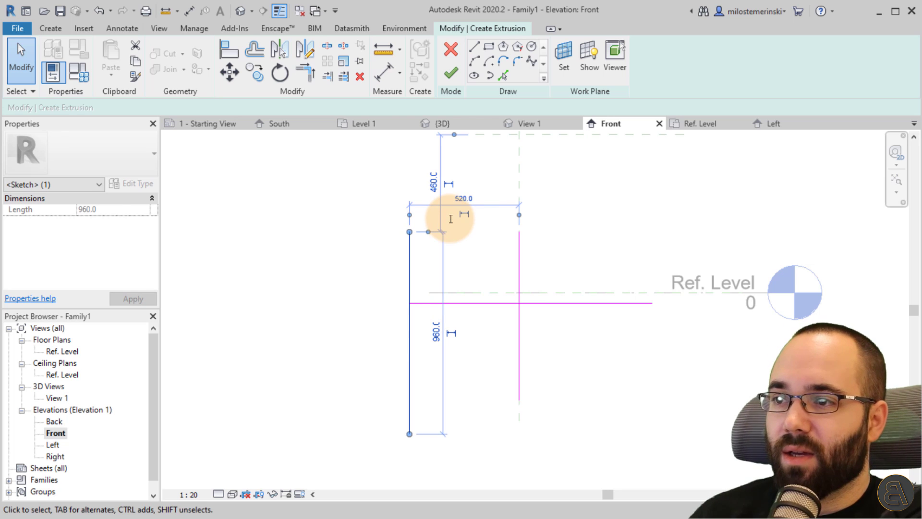
left_click(451, 223)
left_click(474, 47)
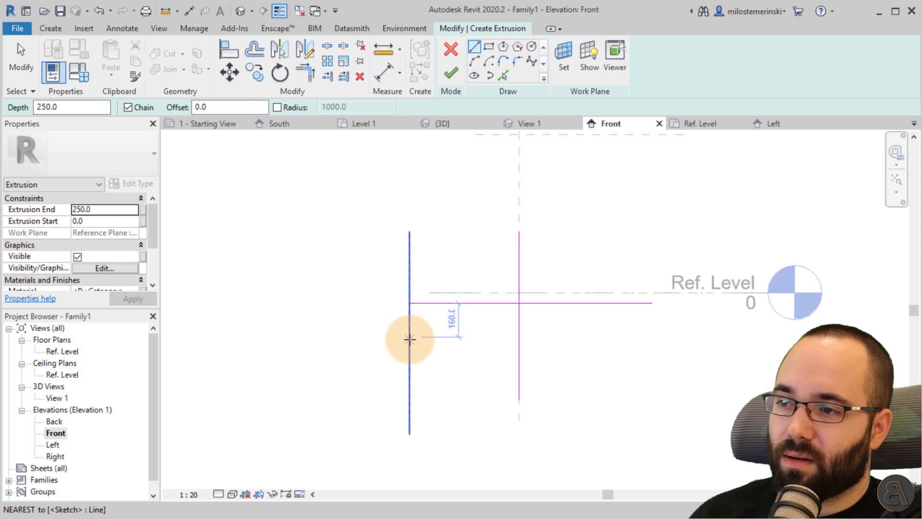
- Sketch a short horizontal segment continuing into a line sloping up to the right
left_click(409, 337)
left_click(450, 337)
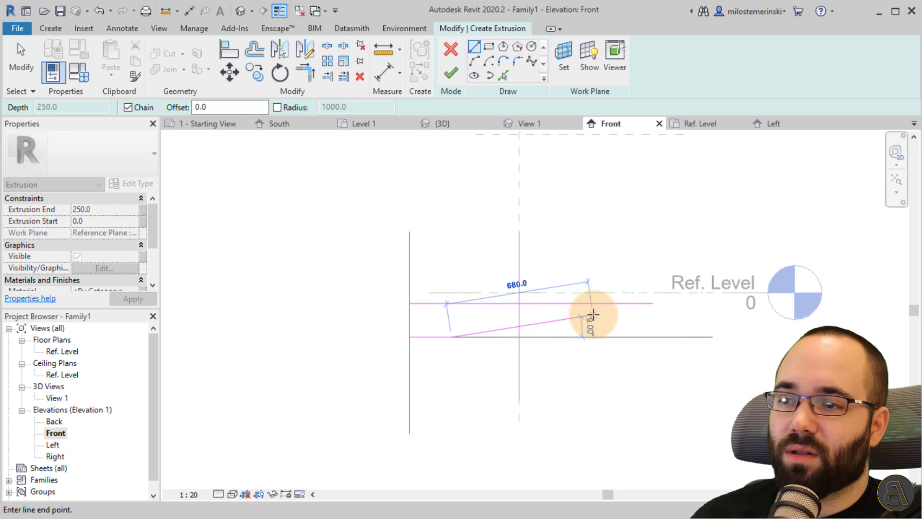
left_click(590, 305)
key("Escape")
key("Escape")
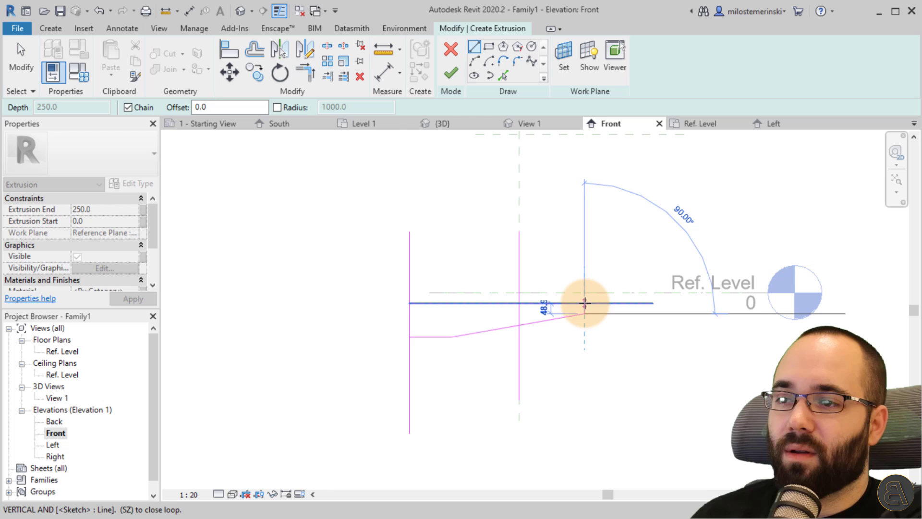
scroll(471, 335, "up", 2)
left_click(488, 334)
left_click_drag(480, 321, 480, 324)
left_click(428, 387)
scroll(534, 330, "down", 2)
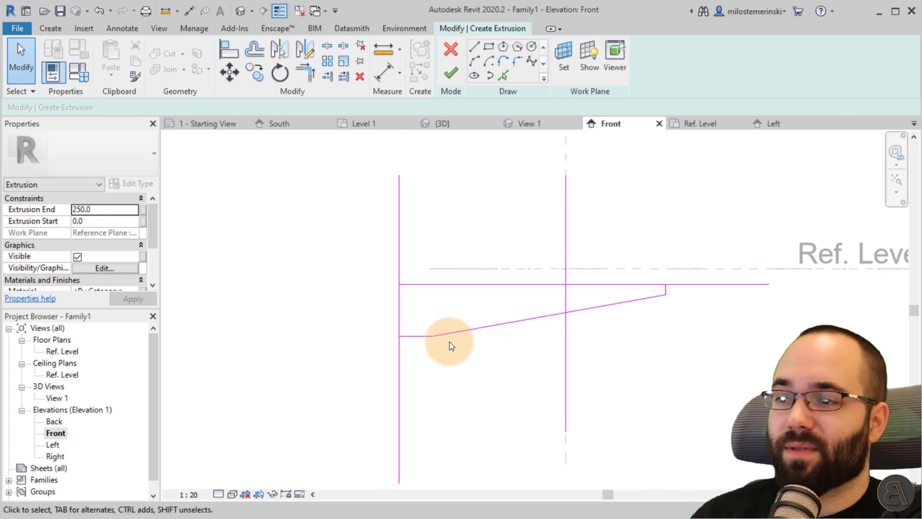
- Change the short horizontal segment's 160 dimension to 140
left_click(419, 336)
left_click(366, 311)
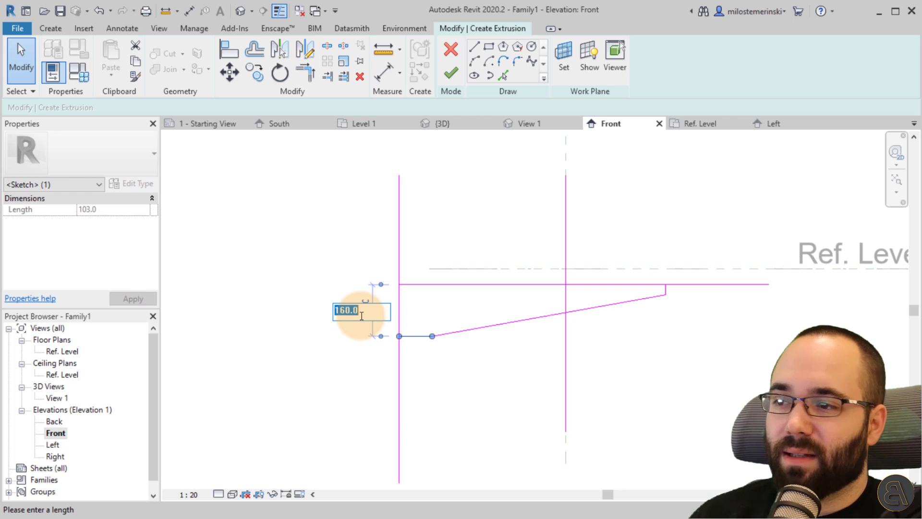
key("Return")
key("Escape")
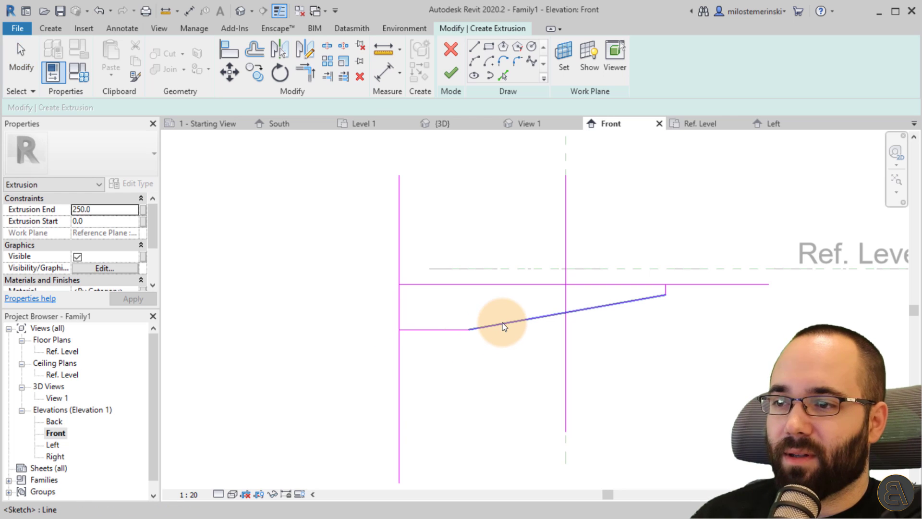
- Stretch the sloped line's flat end out to the left edge
scroll(499, 325, "up", 2)
scroll(477, 330, "down", 2)
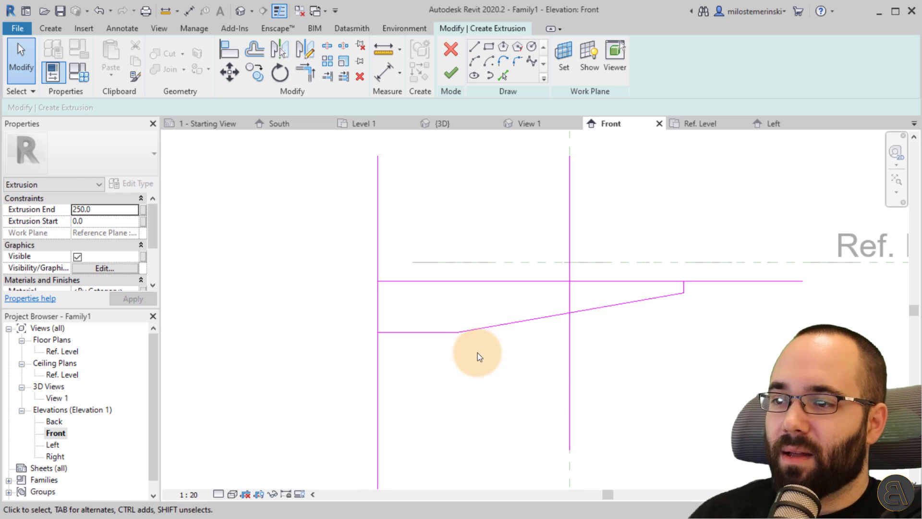
left_click(457, 331)
left_click_drag(458, 331, 434, 331)
left_click(477, 402)
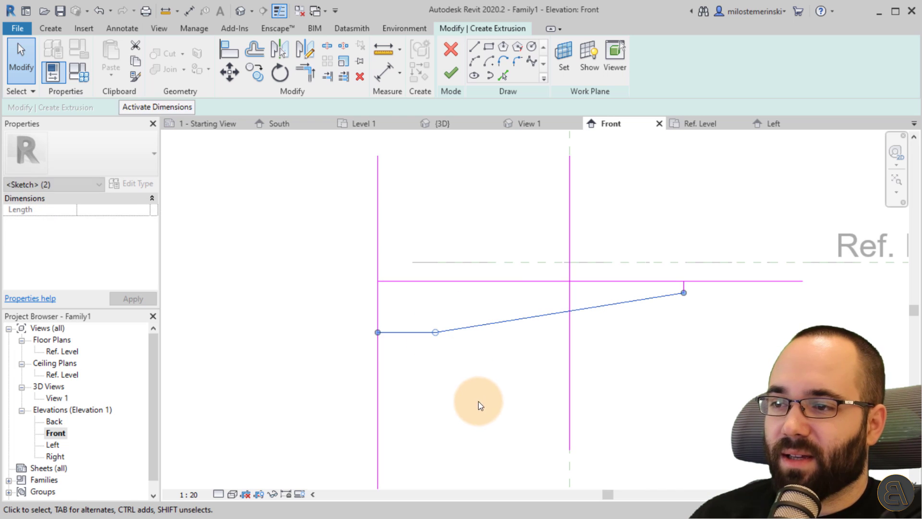
- Delete the extra vertical sketch line through the centre
scroll(517, 318, "down", 2)
left_click_drag(583, 379, 509, 356)
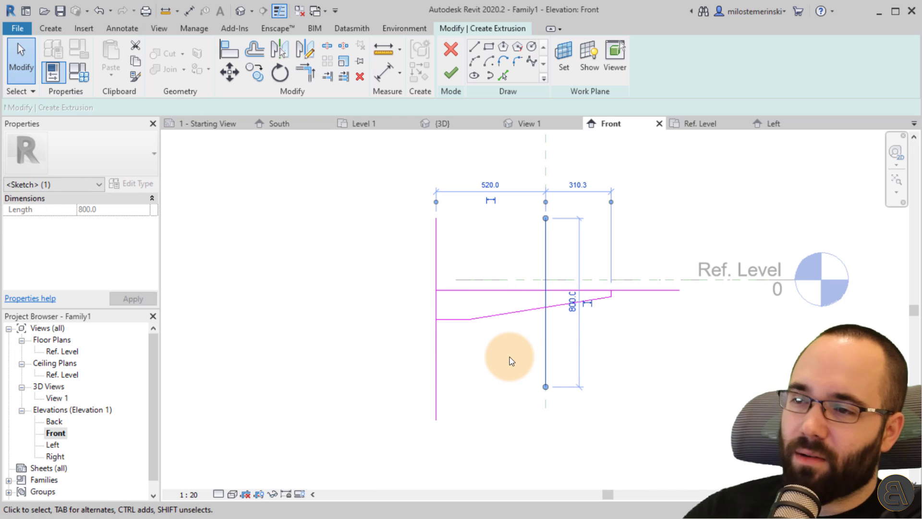
key("Delete")
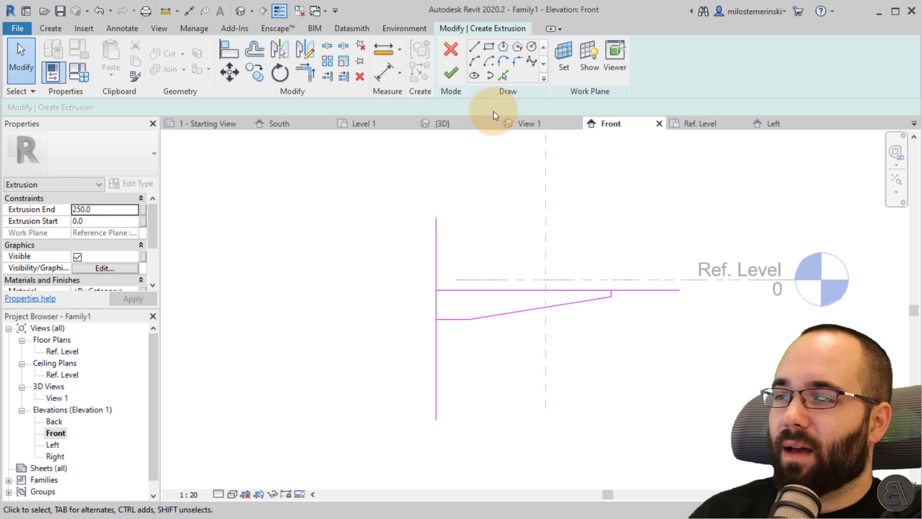
- Trim the support profile's sketch lines into closed corners with Trim/Extend to Corner
left_click(303, 75)
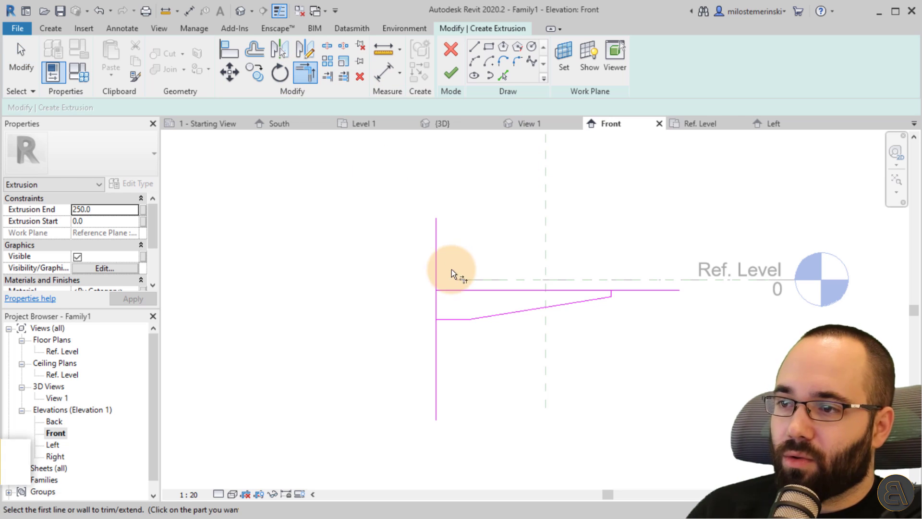
left_click(451, 290)
left_click(437, 312)
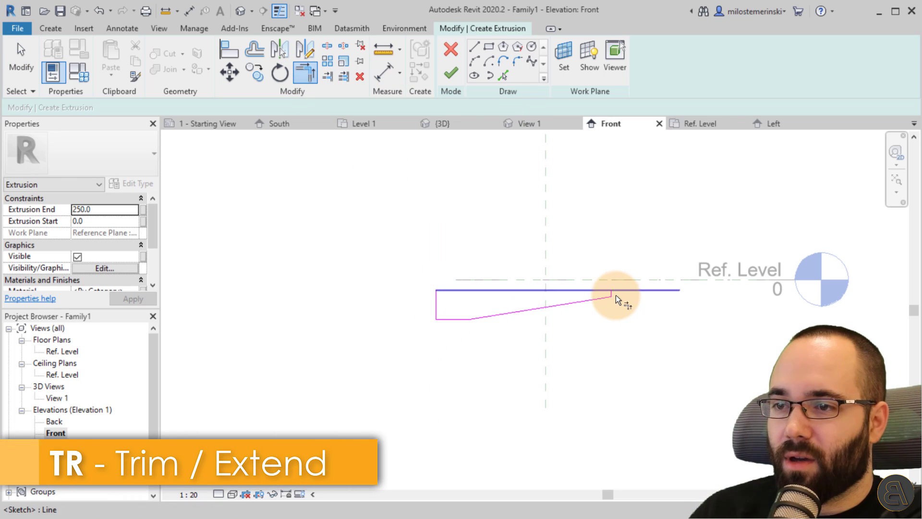
left_click(616, 295)
key("Escape")
- Set the extrusion to run from Start -20 to End 20 and finish the sketch
scroll(533, 315, "down", 2)
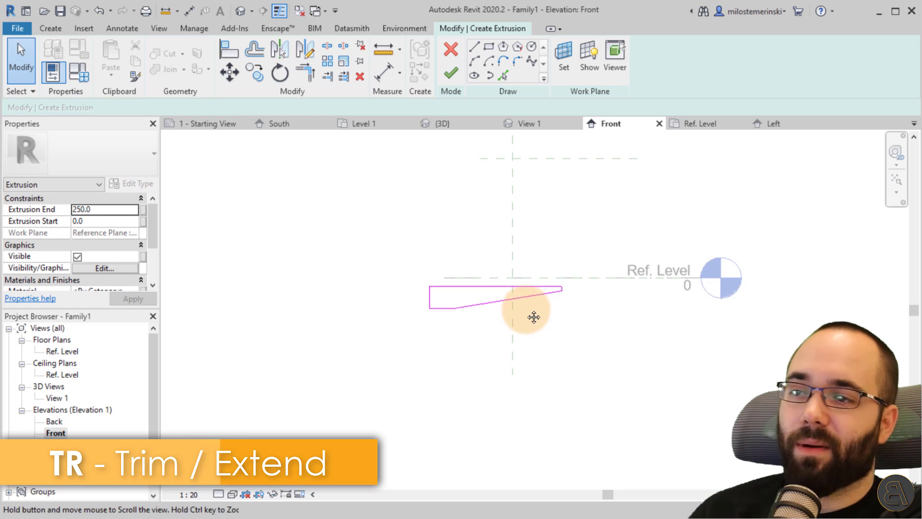
left_click(80, 209)
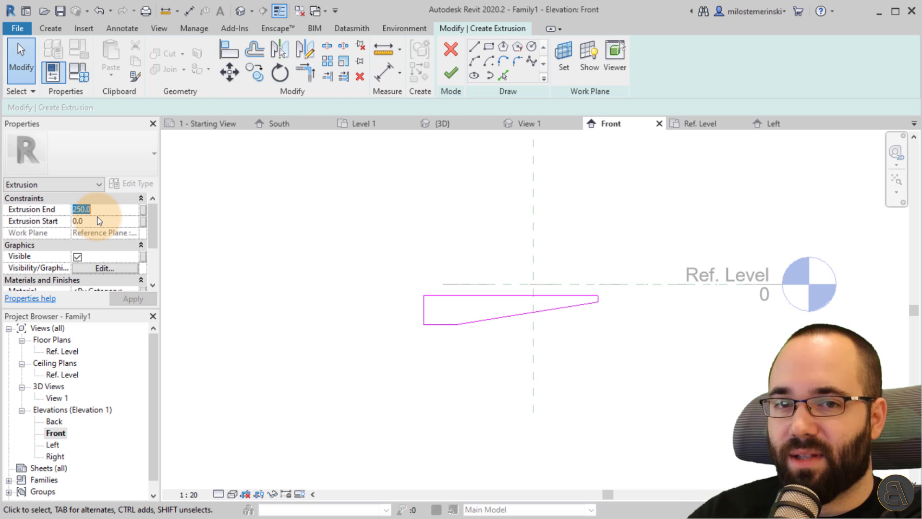
left_click(94, 221)
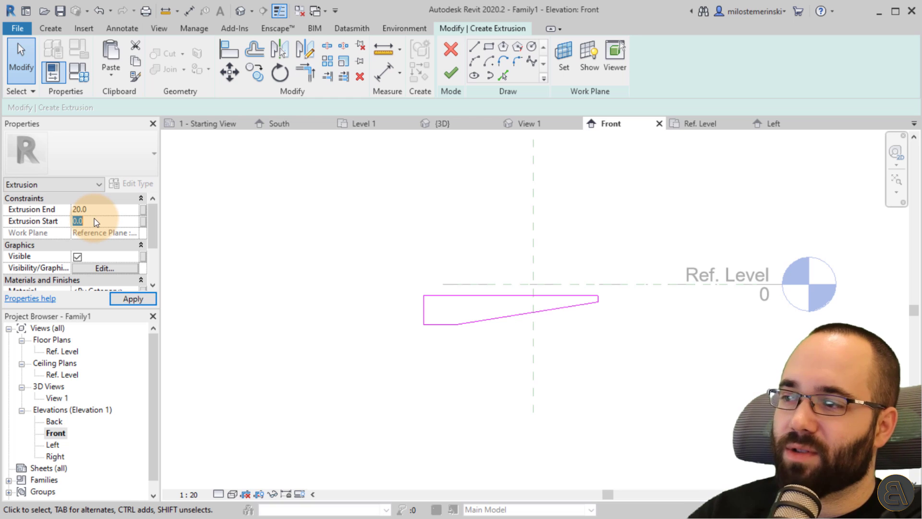
type("-2")
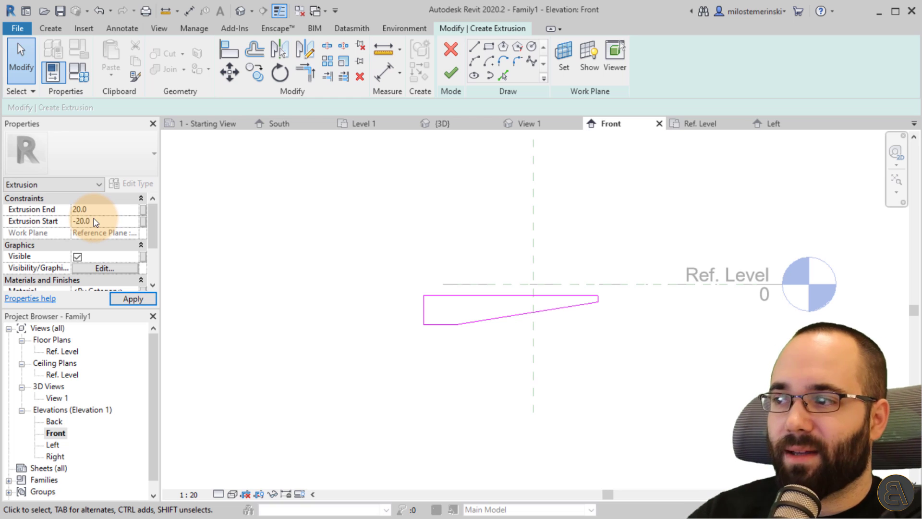
left_click(133, 298)
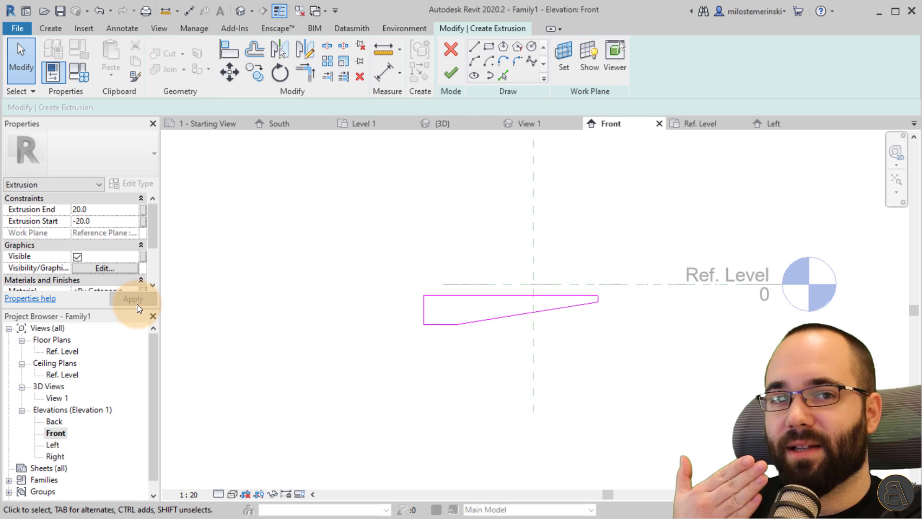
left_click(446, 84)
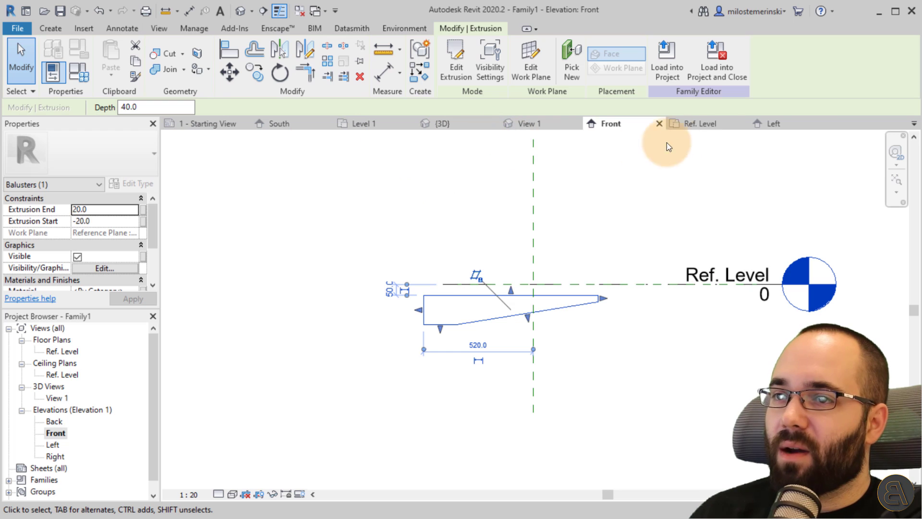
- Check the 40 mm thick extrusion in the Left elevation
left_click(771, 124)
left_click(504, 442)
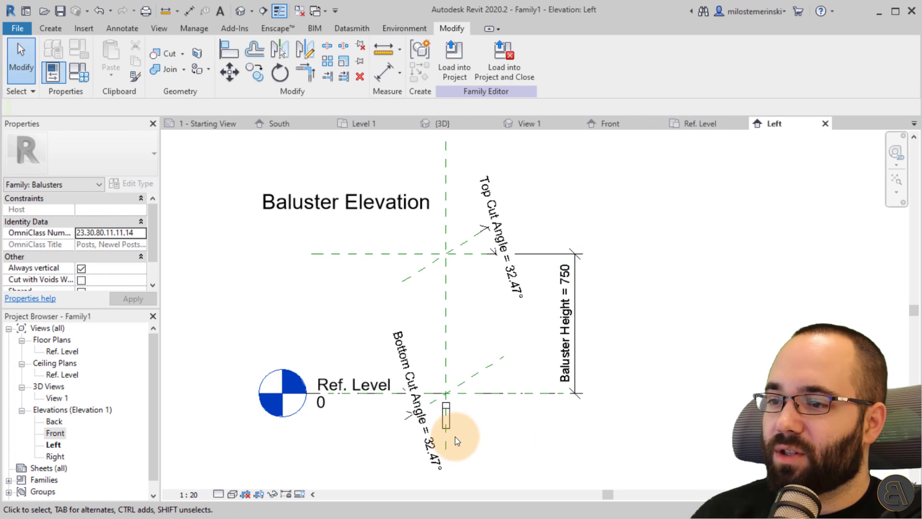
scroll(456, 441, "up", 3)
left_click(436, 406)
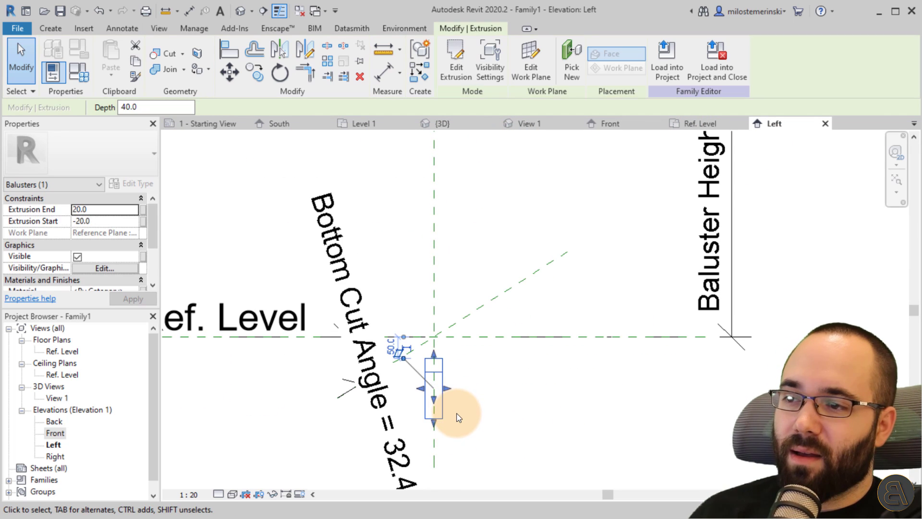
left_click(457, 421)
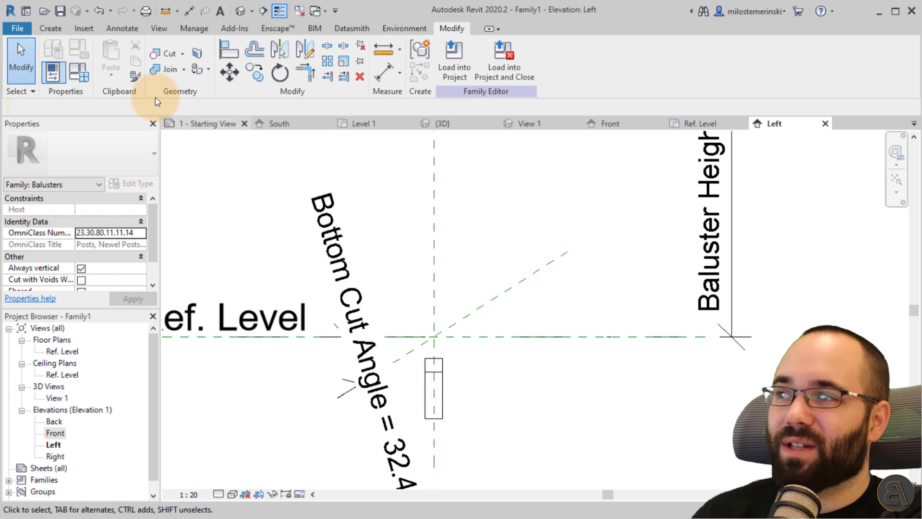
- Save the baluster family to the Desktop with the file name 'Stair support'
left_click(64, 15)
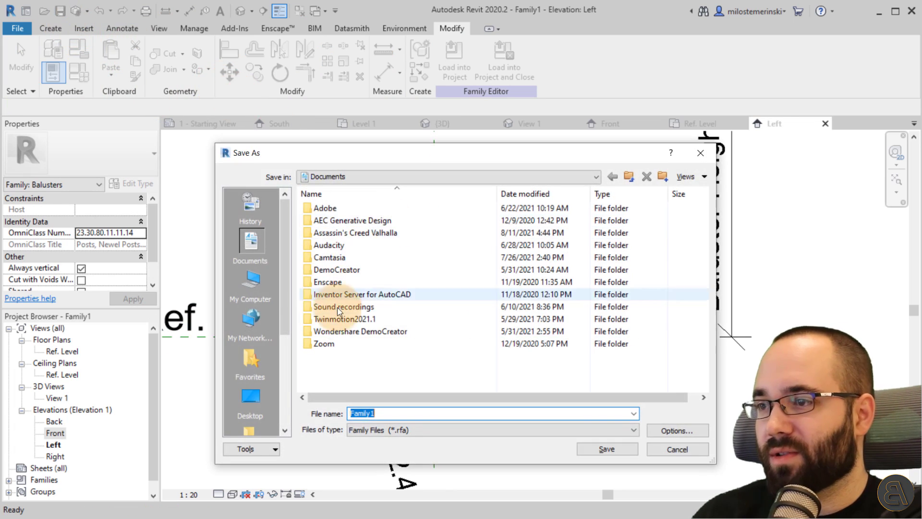
left_click(250, 395)
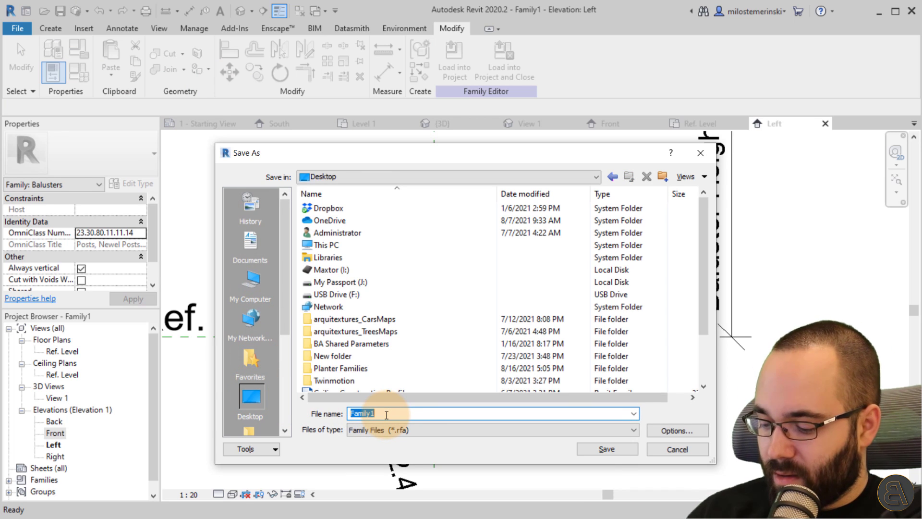
type("Stsa")
key("BackSpace")
type("a")
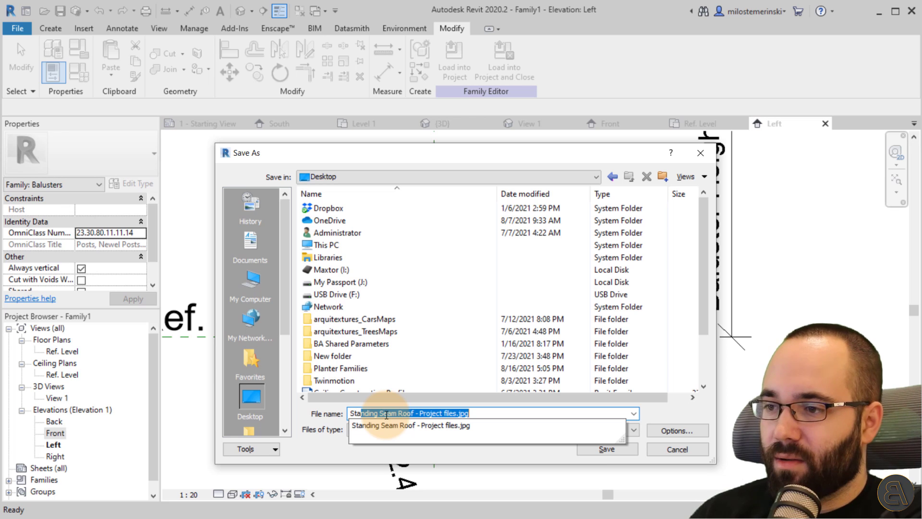
type("ir support")
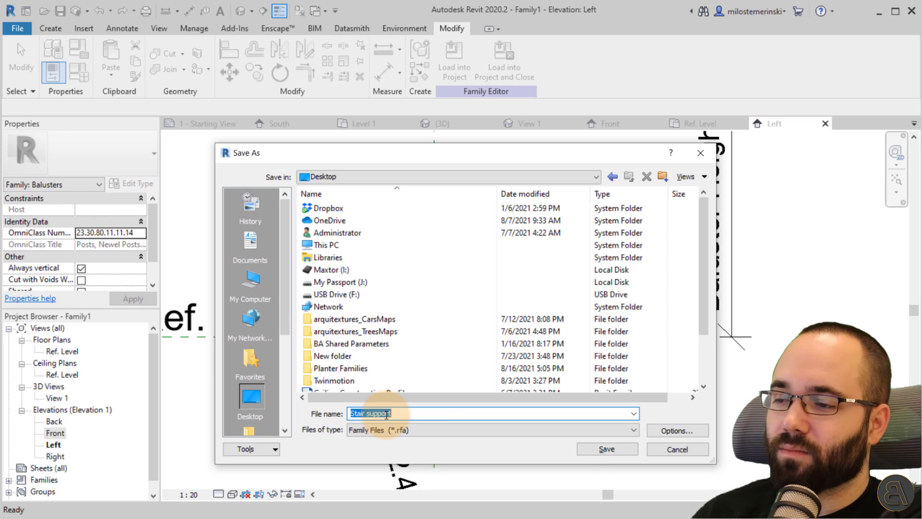
key("Return")
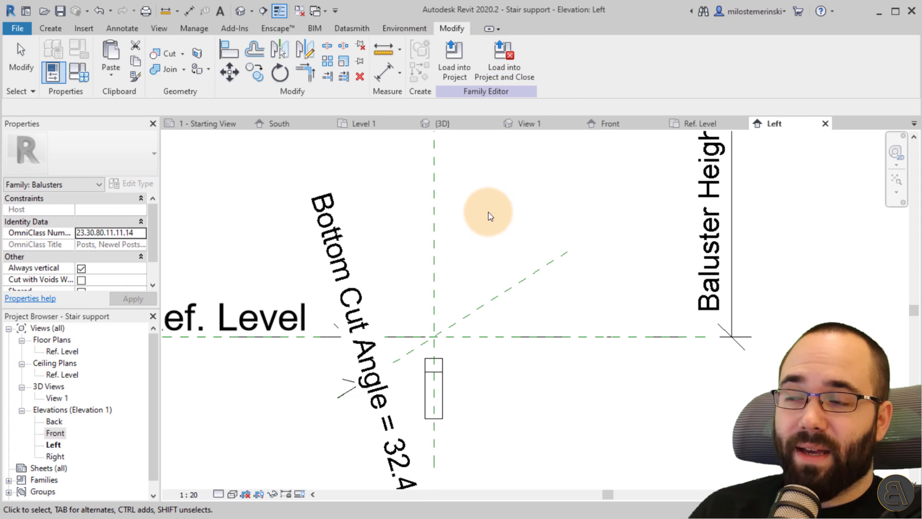
- Load the Stair support family into the stair project and close the family
left_click(454, 58)
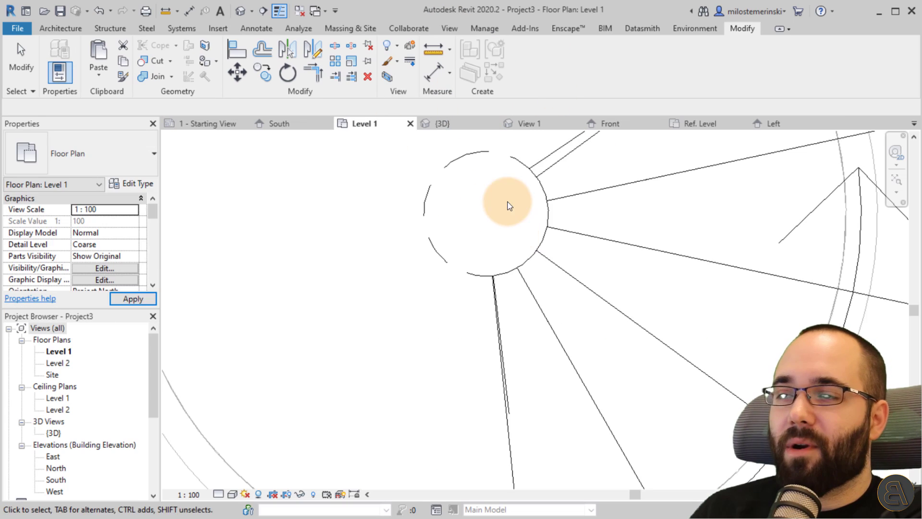
left_click(768, 124)
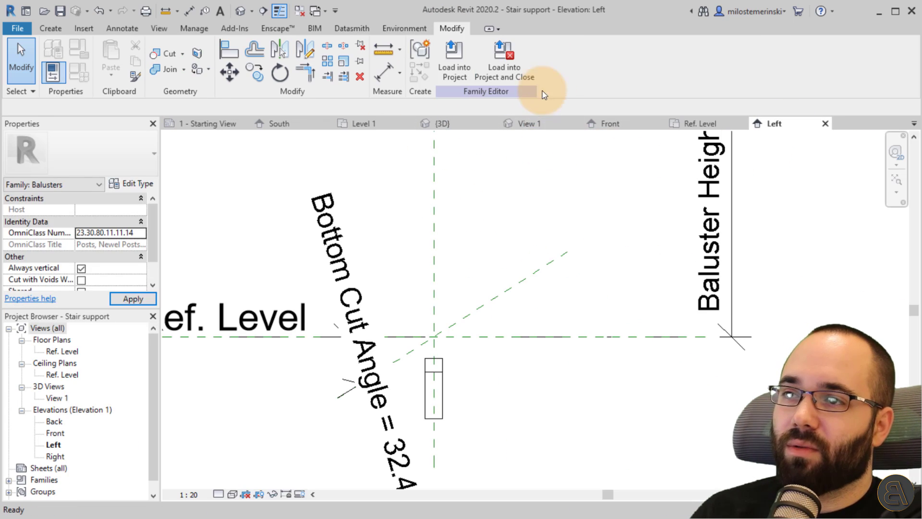
left_click(517, 80)
- Return to the project's {3D} view and select the stair railing
left_click(453, 123)
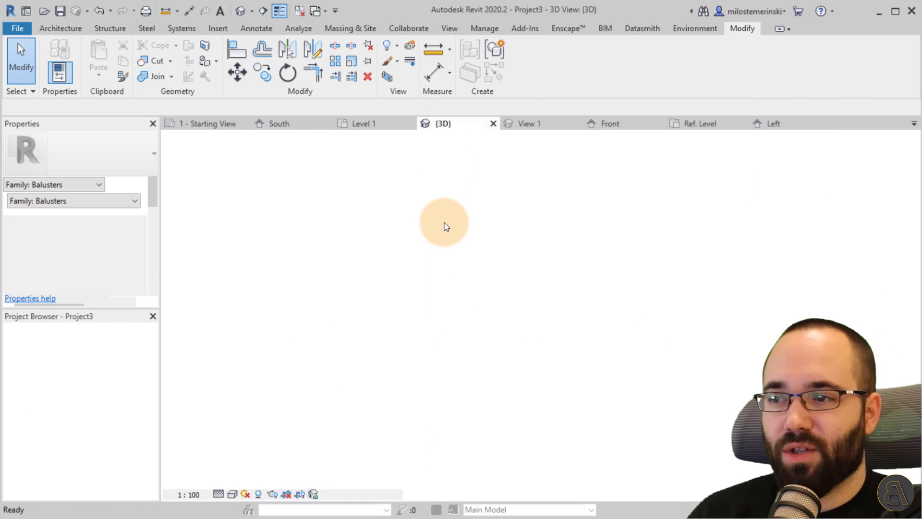
scroll(446, 242, "down", 10)
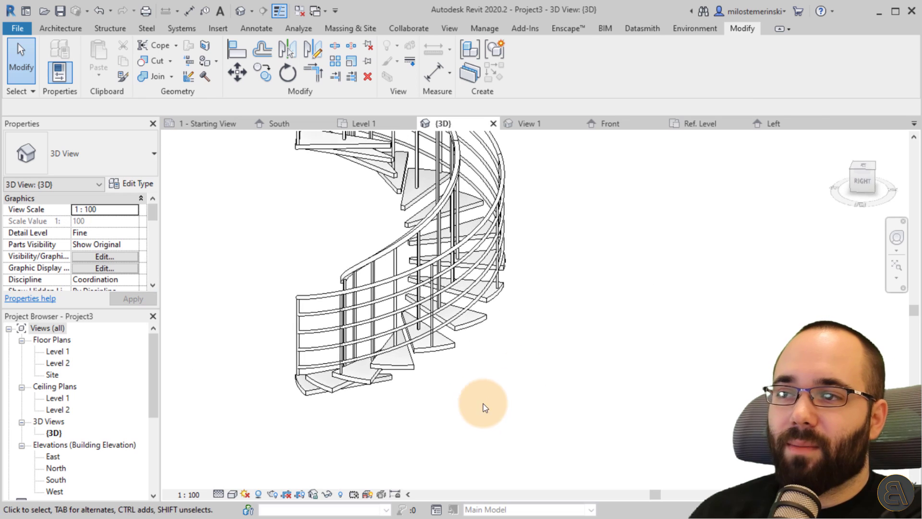
middle_click_drag(484, 408, 504, 414, "shift")
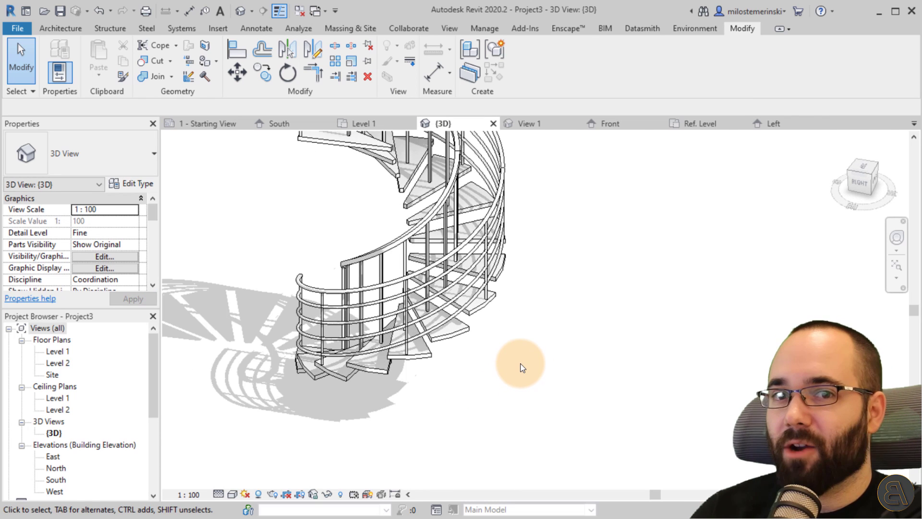
left_click(400, 250)
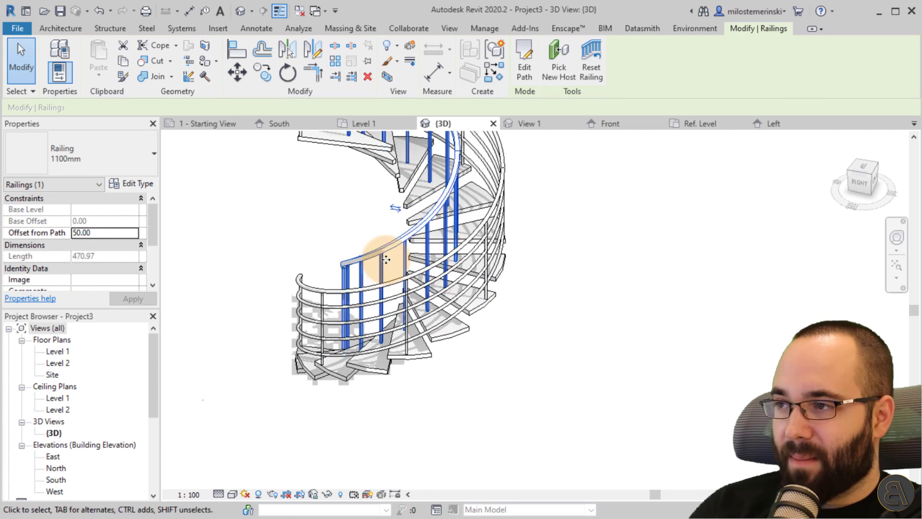
- Open the railing type's baluster placement and set the regular baluster to None
left_click(144, 185)
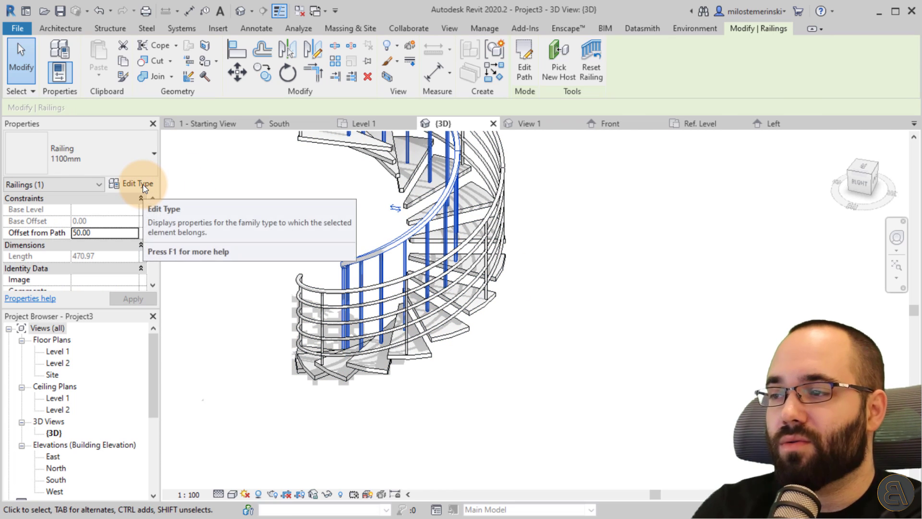
left_click(143, 186)
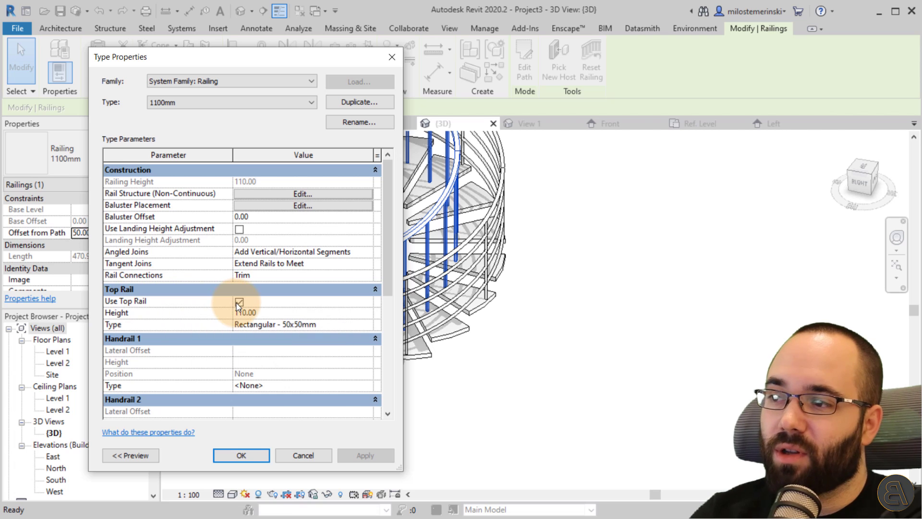
left_click(269, 206)
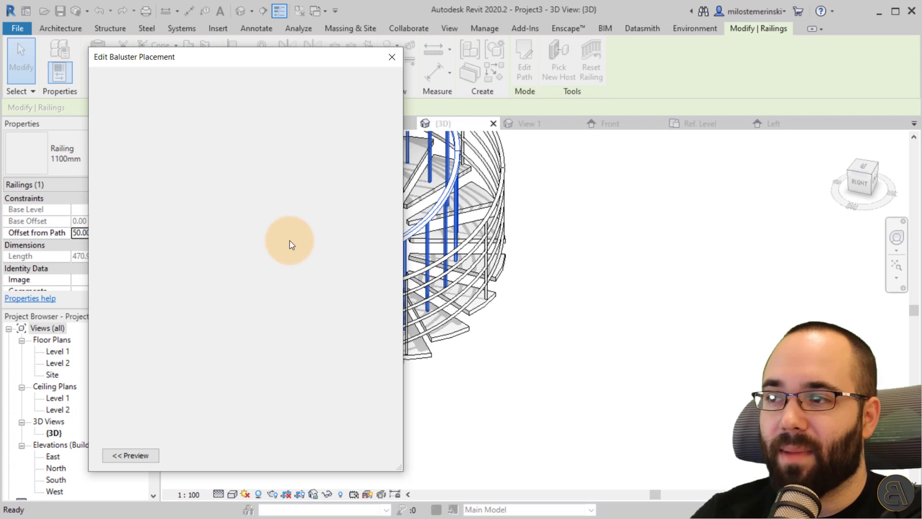
left_click(172, 153)
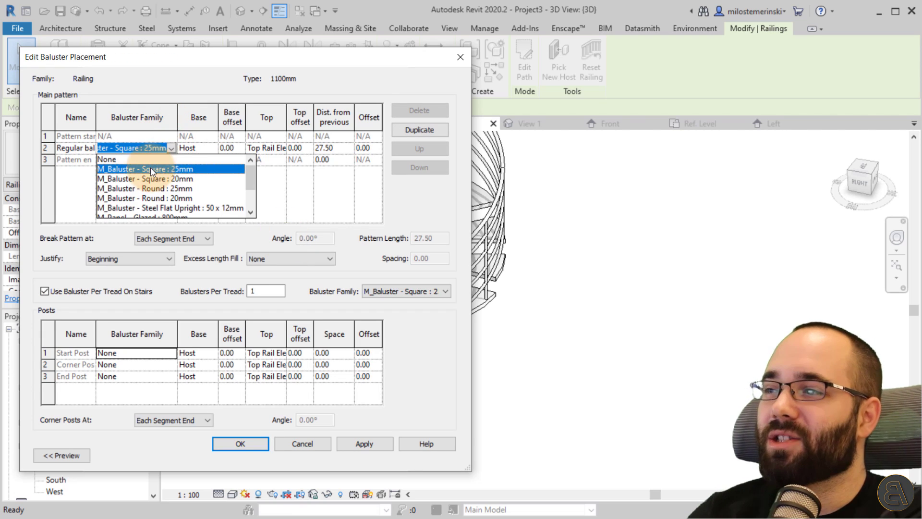
left_click(135, 160)
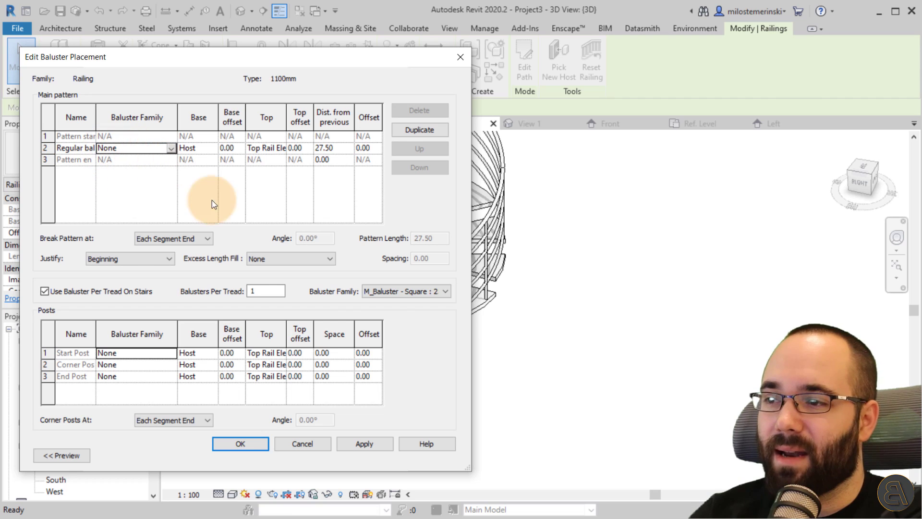
- Use Stair support as the per-tread baluster, top at Host, base offset -19, and apply
left_click(380, 291)
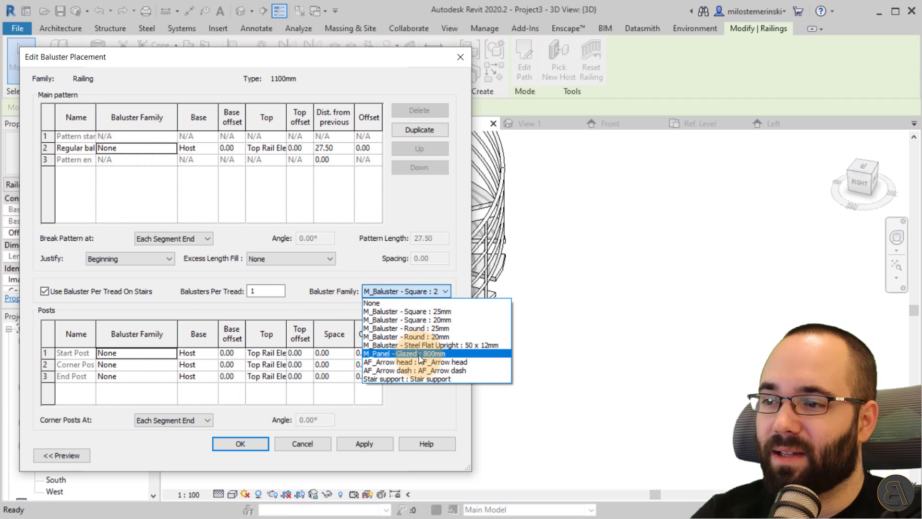
left_click(412, 379)
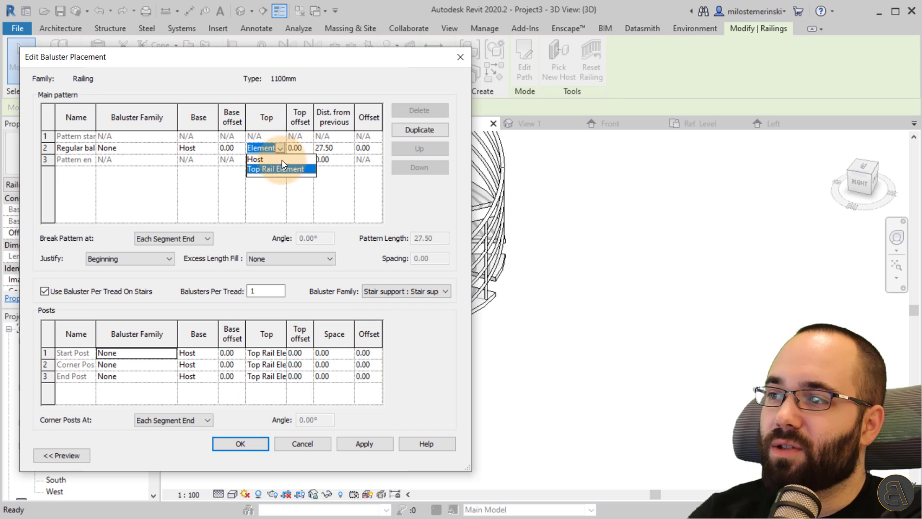
left_click(258, 160)
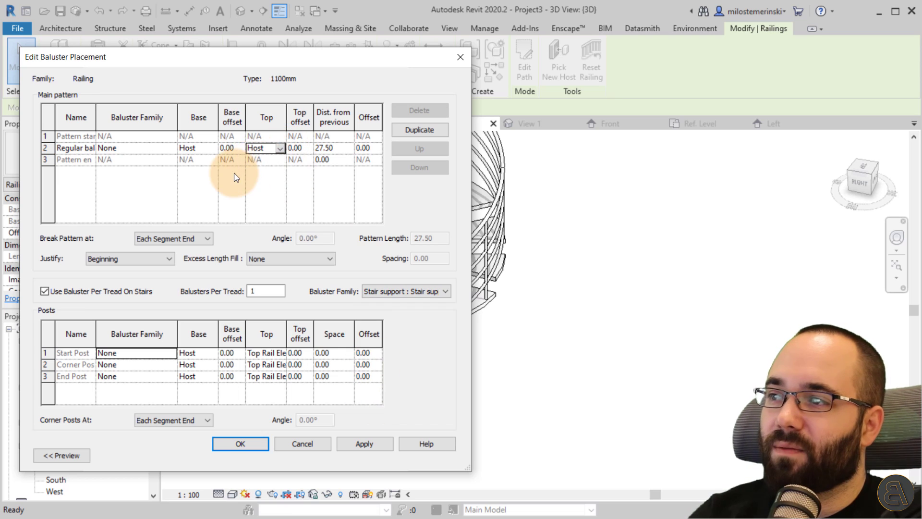
left_click(240, 147)
double_click(241, 148)
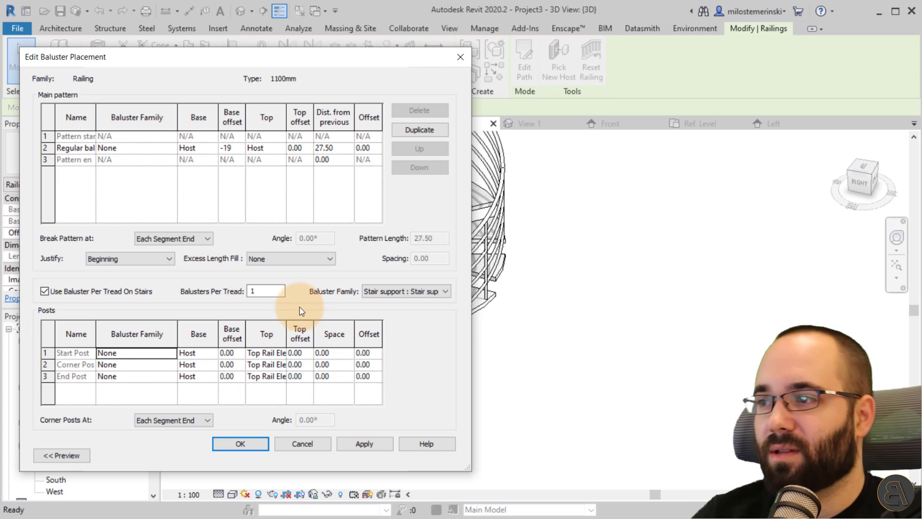
left_click(363, 451)
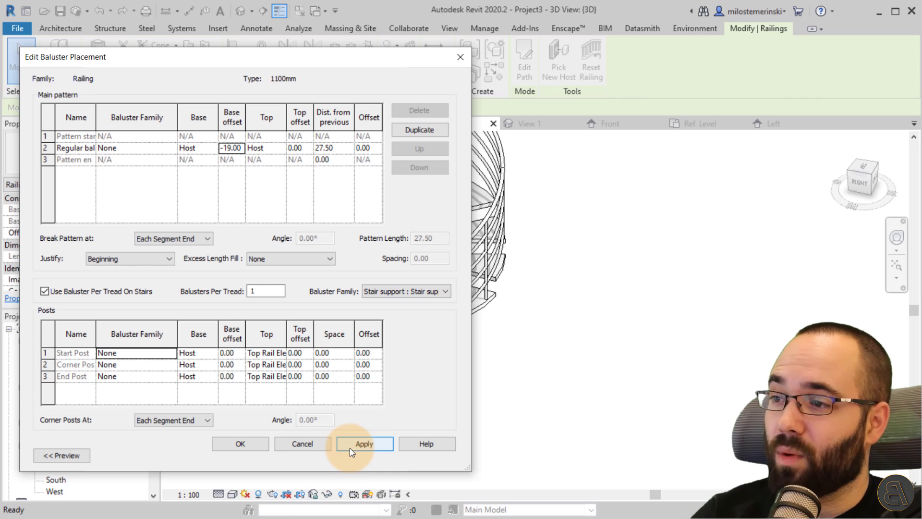
left_click(239, 444)
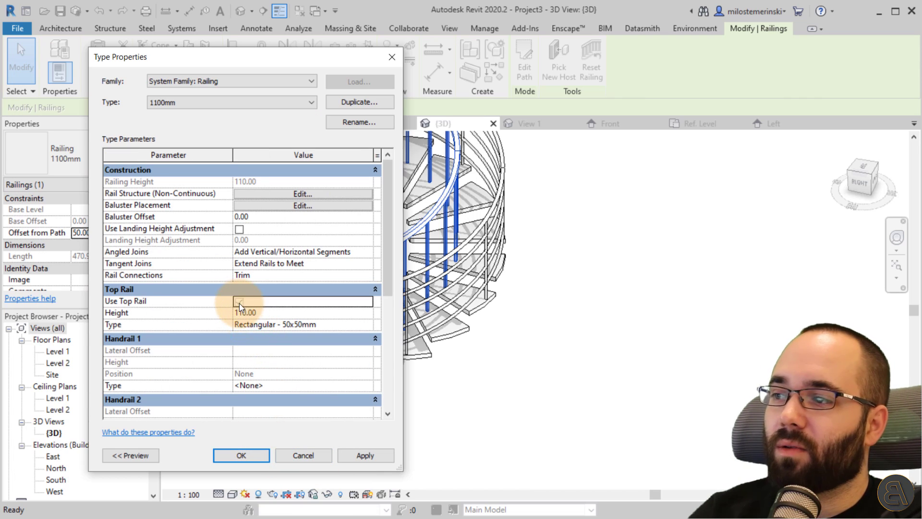
left_click(373, 460)
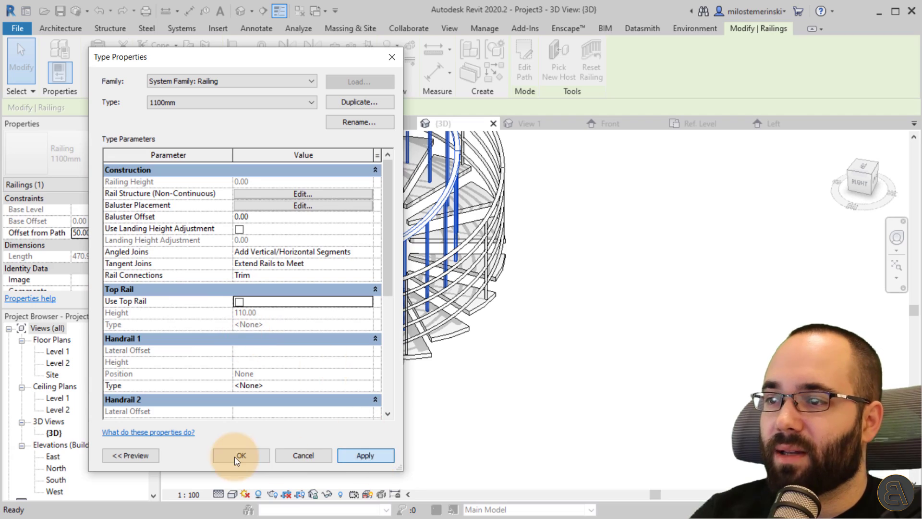
- Orbit the stair in 3D to inspect the new support under each tread
left_click(241, 455)
middle_click_drag(480, 336, 305, 432, "shift")
left_click(500, 385)
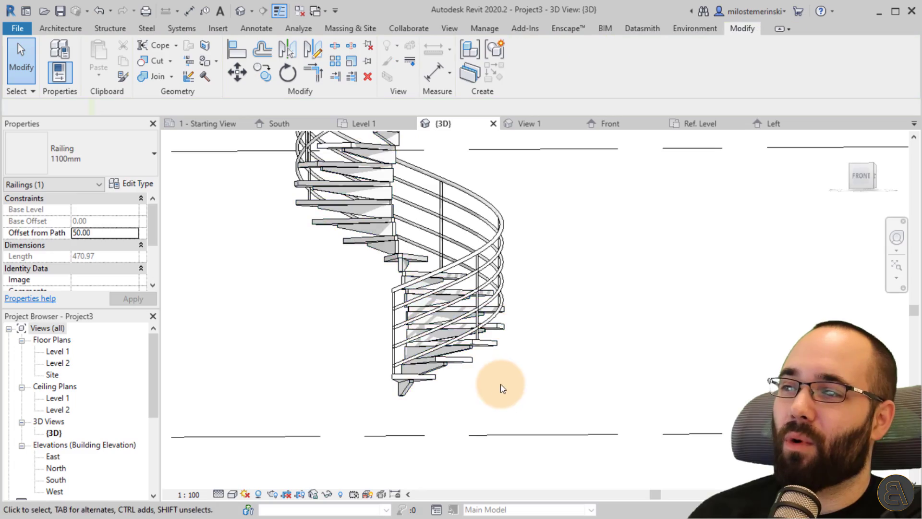
middle_click_drag(500, 384, 480, 379, "shift")
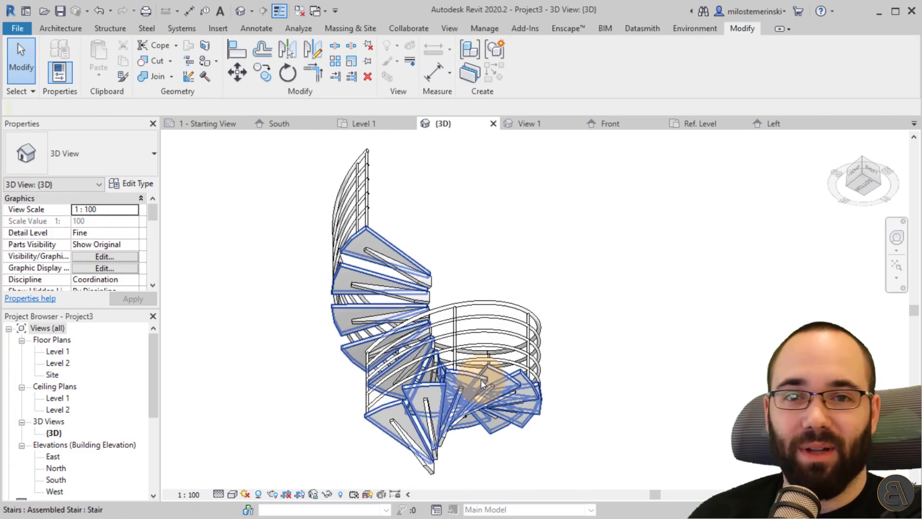
middle_click_drag(531, 366, 405, 270, "shift")
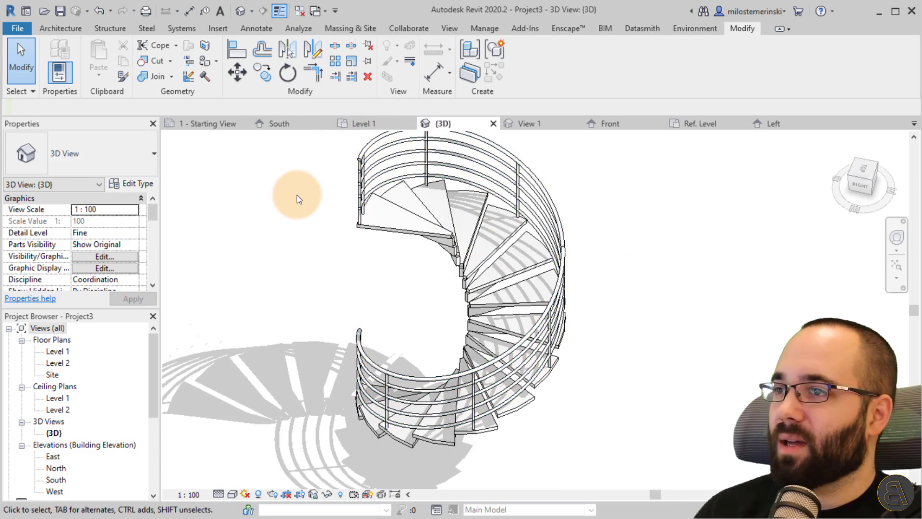
- Start an architectural column and load the M_Round Column family from the Columns library
left_click(89, 27)
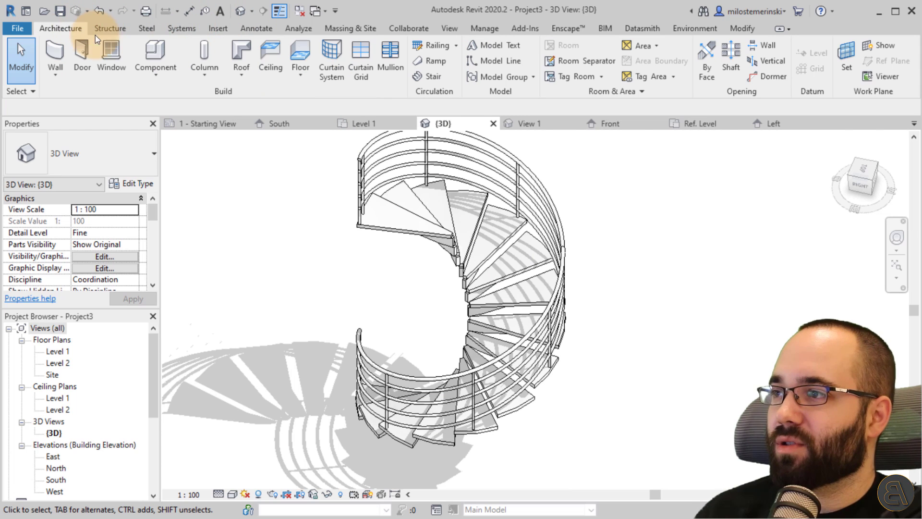
left_click(187, 74)
left_click(214, 123)
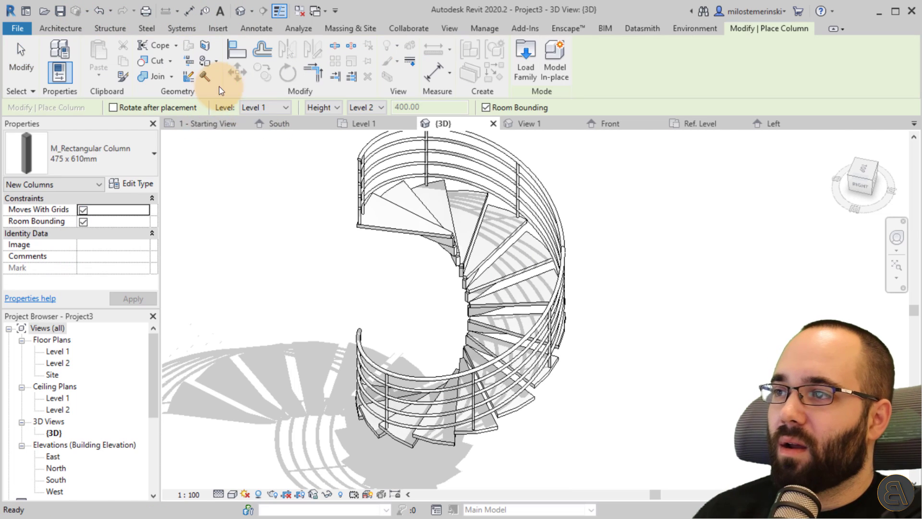
left_click(29, 173)
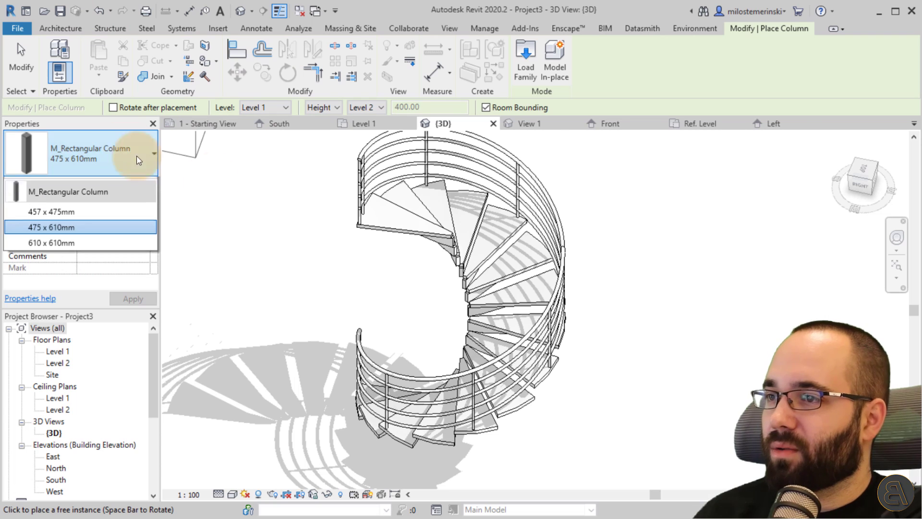
left_click(523, 80)
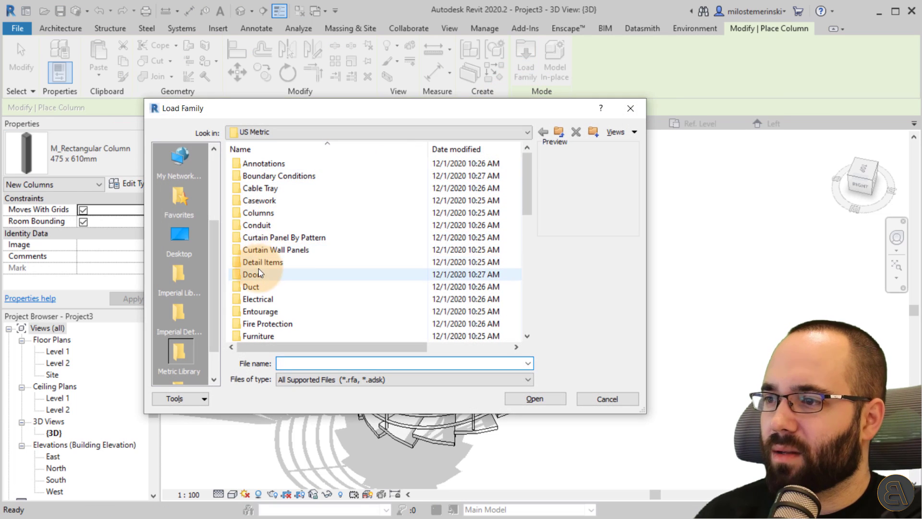
double_click(259, 212)
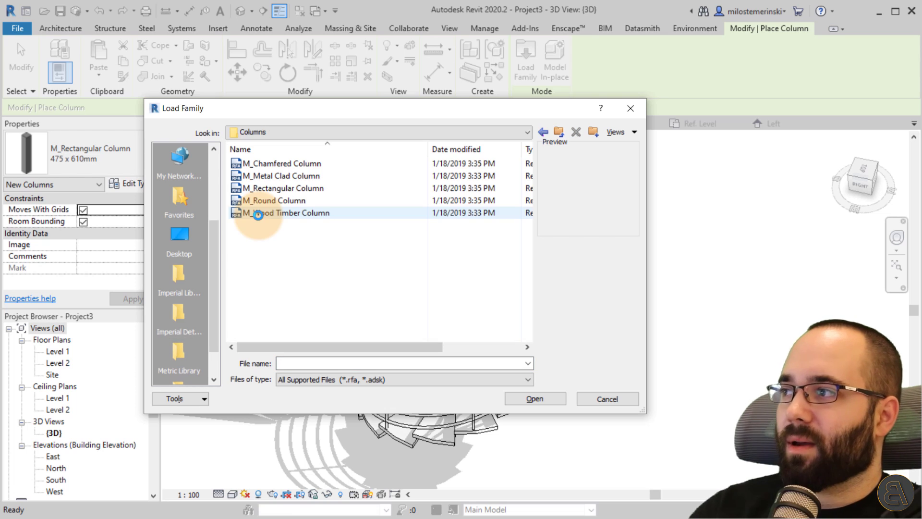
left_click(289, 201)
left_click(563, 399)
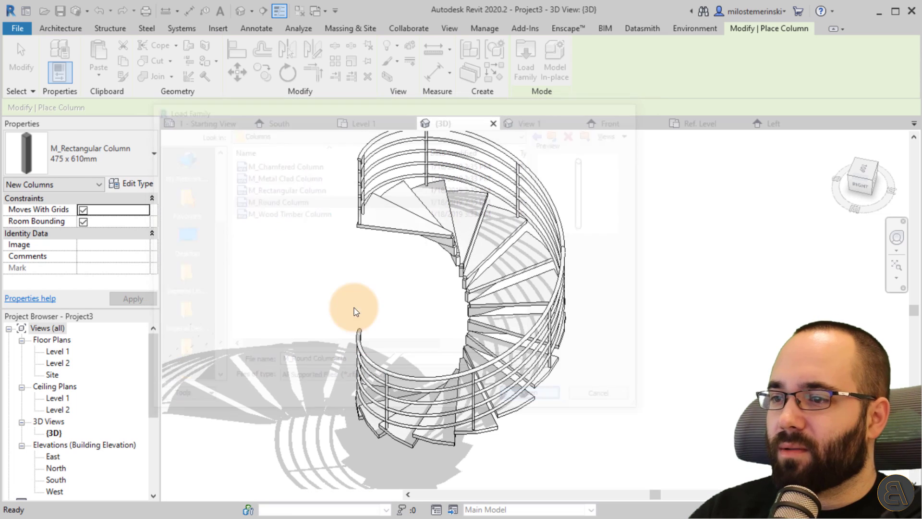
- On the Level 1 plan, choose the 152mm Diameter column type near the stair centre
left_click(375, 124)
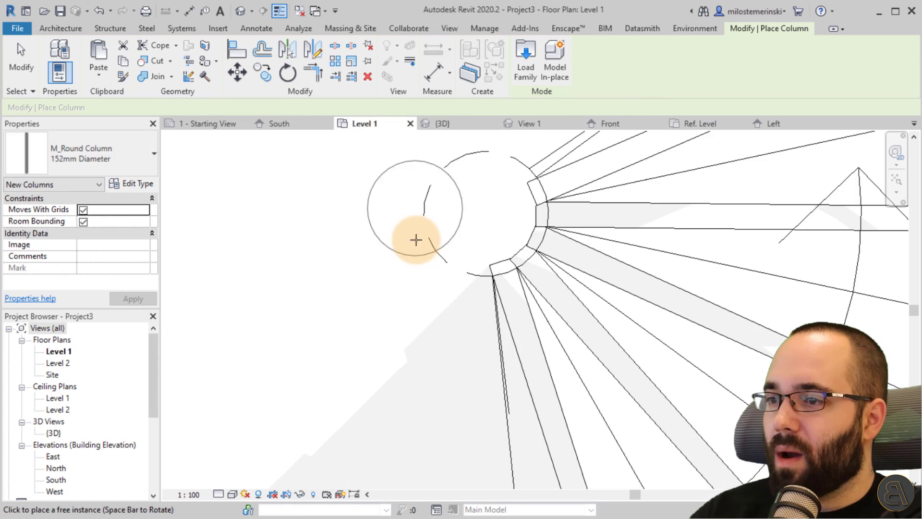
left_click(70, 165)
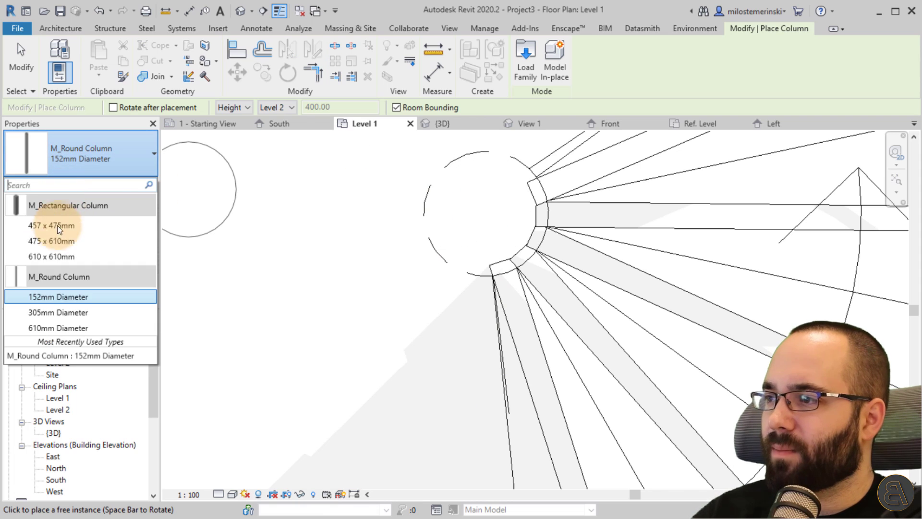
left_click(57, 312)
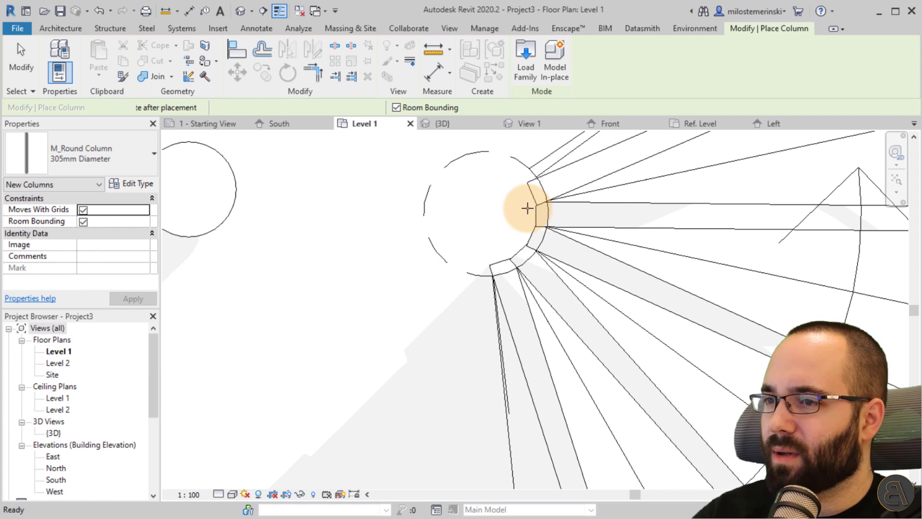
left_click(108, 166)
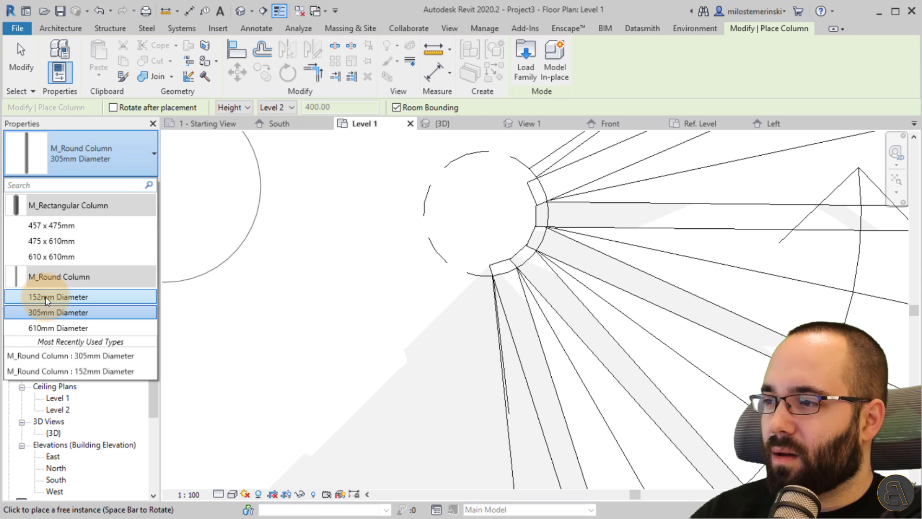
left_click(45, 297)
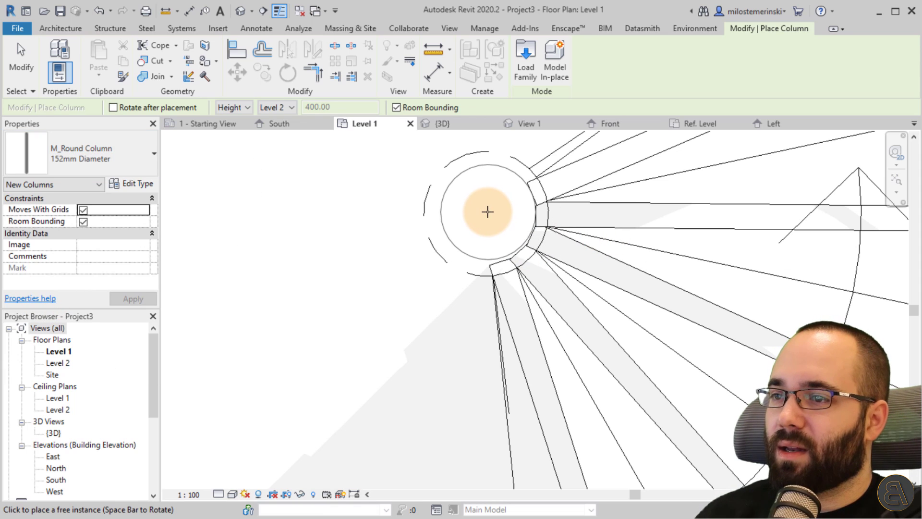
mouse_move(528, 209)
middle_mouse_down()
mouse_move(511, 361)
mouse_move(457, 261)
middle_mouse_up()
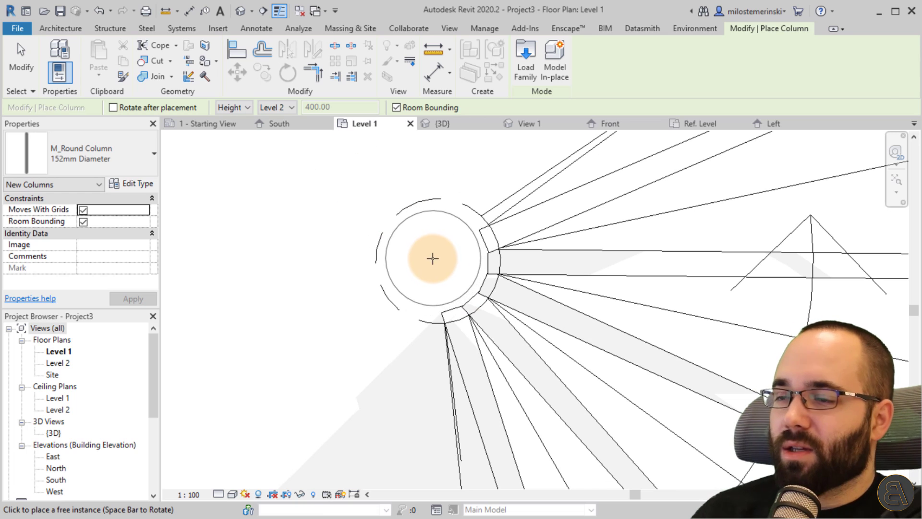
- Measure a distance across the stair on the Level 1 plan
key("Escape")
key("Escape")
left_click(165, 12)
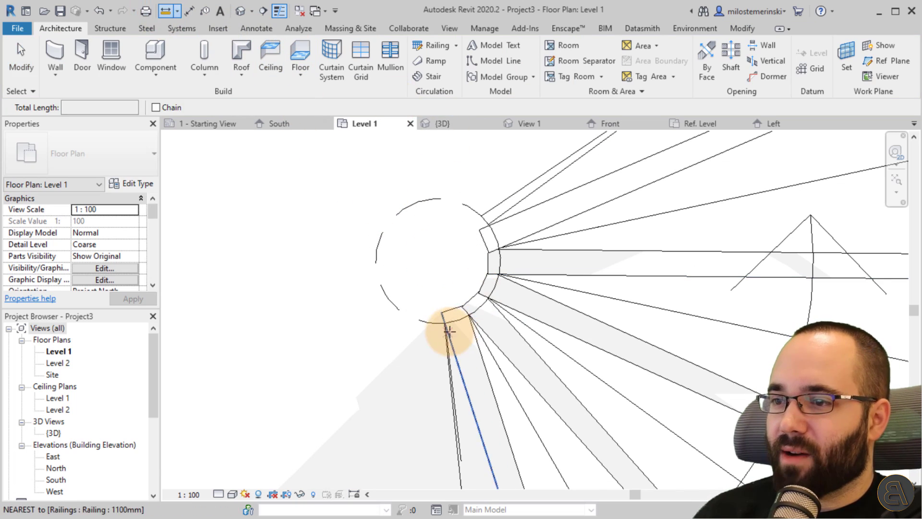
left_click(437, 324)
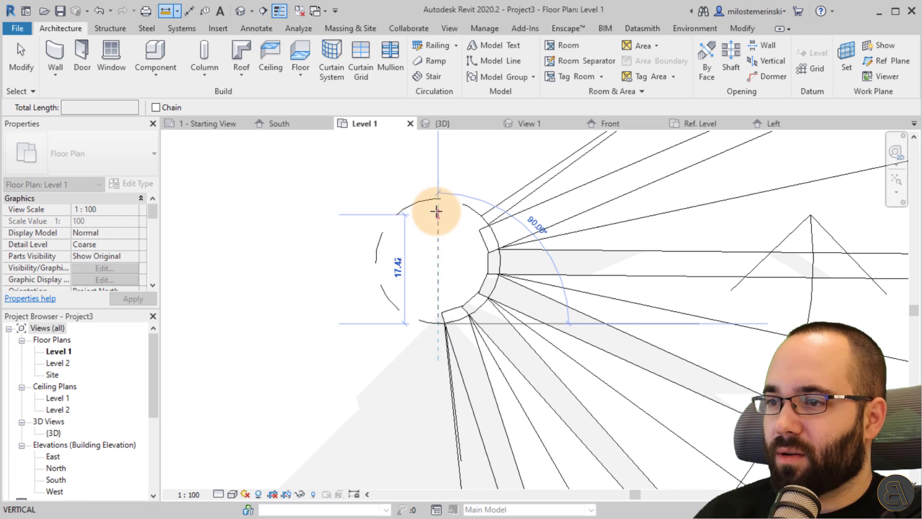
left_click(437, 198)
key("Escape")
key("Escape")
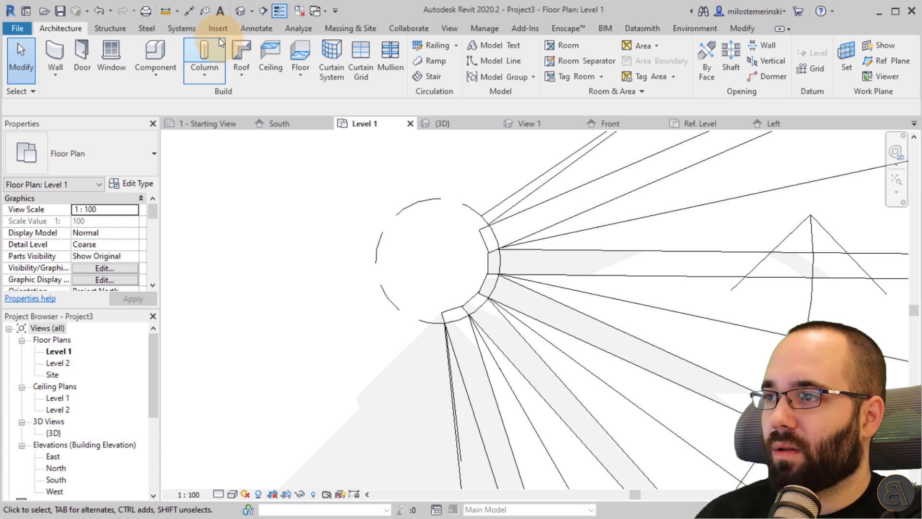
- Draw a detail guide line from the railing edge toward the stair centre
left_click(257, 29)
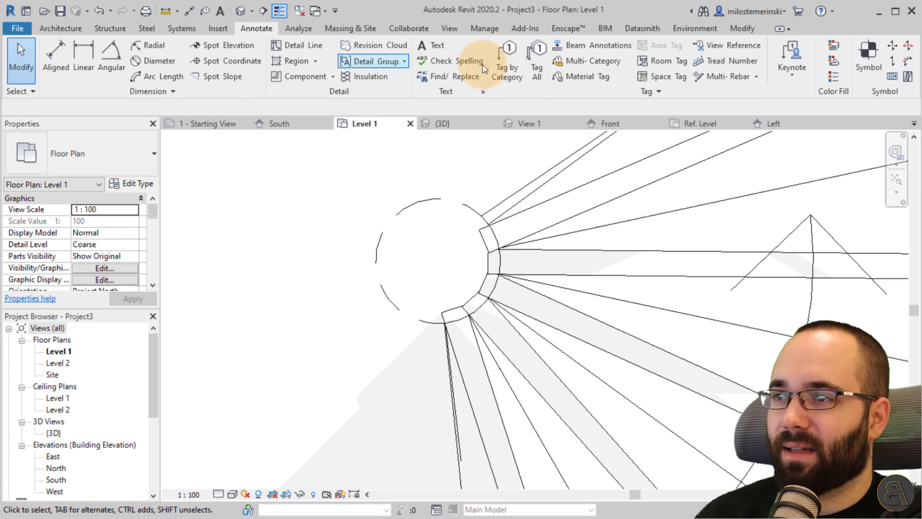
left_click(297, 45)
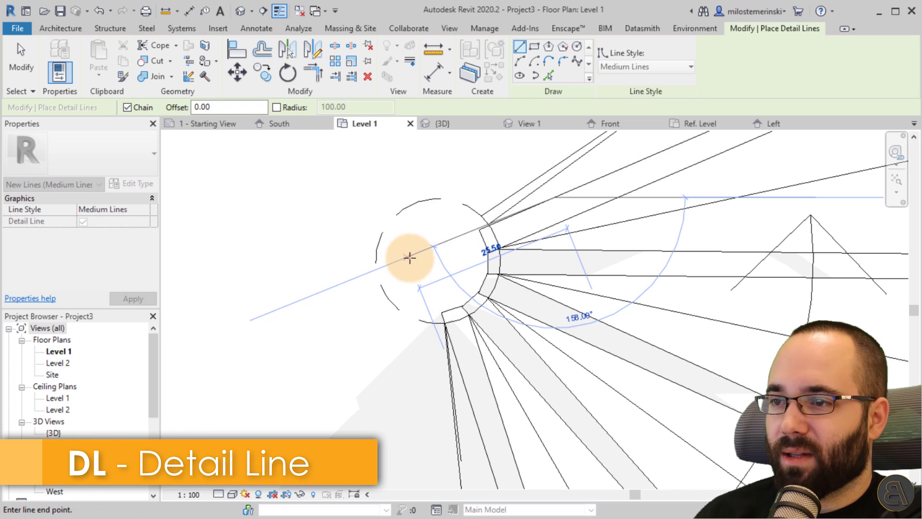
key("Escape")
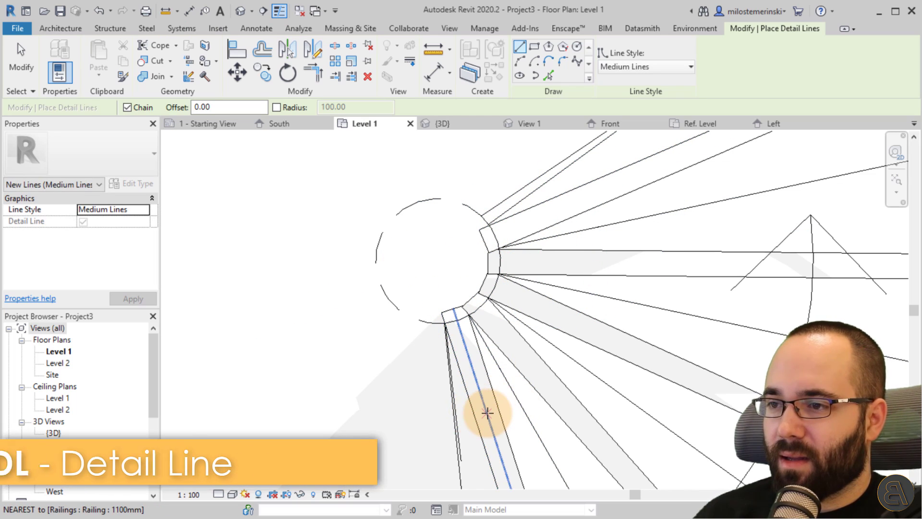
left_click(539, 217)
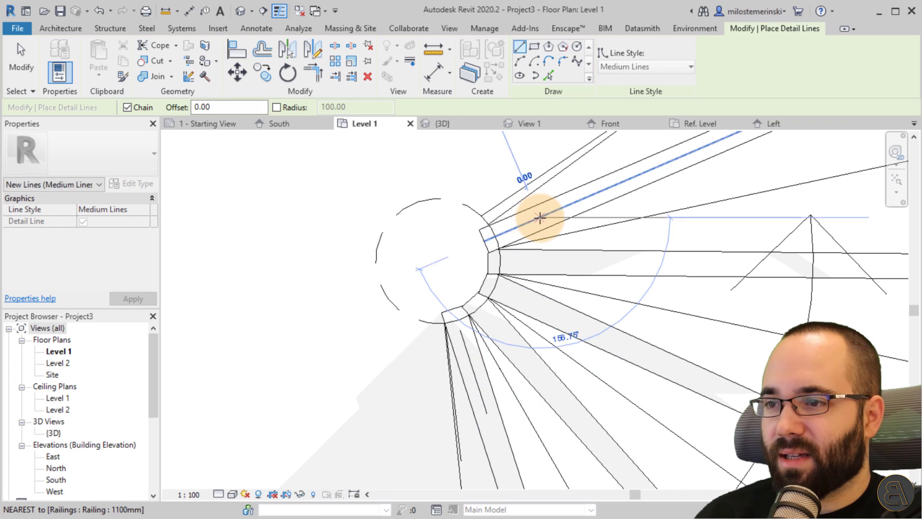
left_click(454, 251)
key("Escape")
key("Escape")
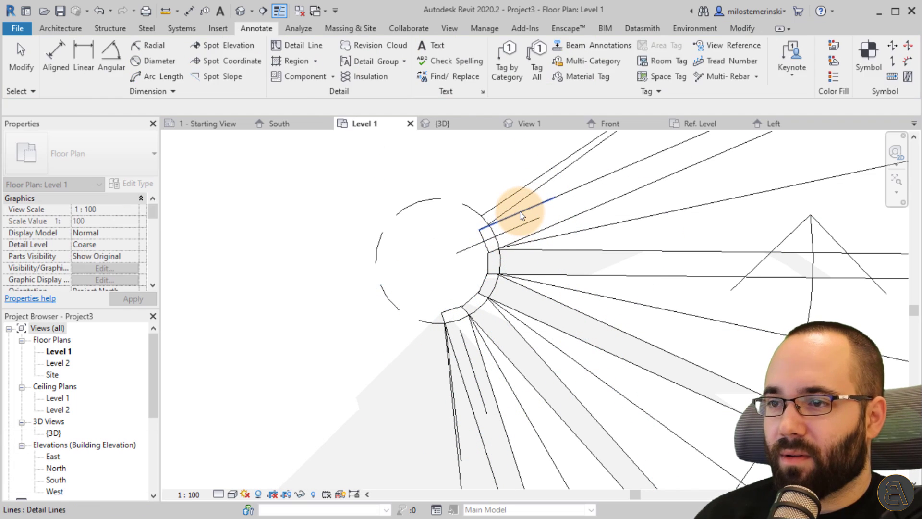
left_click(519, 212)
key("Escape")
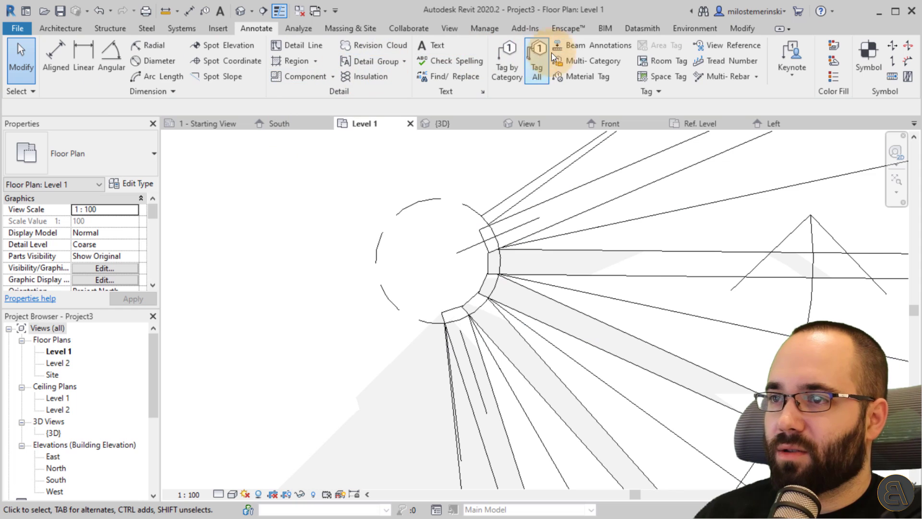
- Trim the two guide lines into a corner at the stair centre
left_click(736, 33)
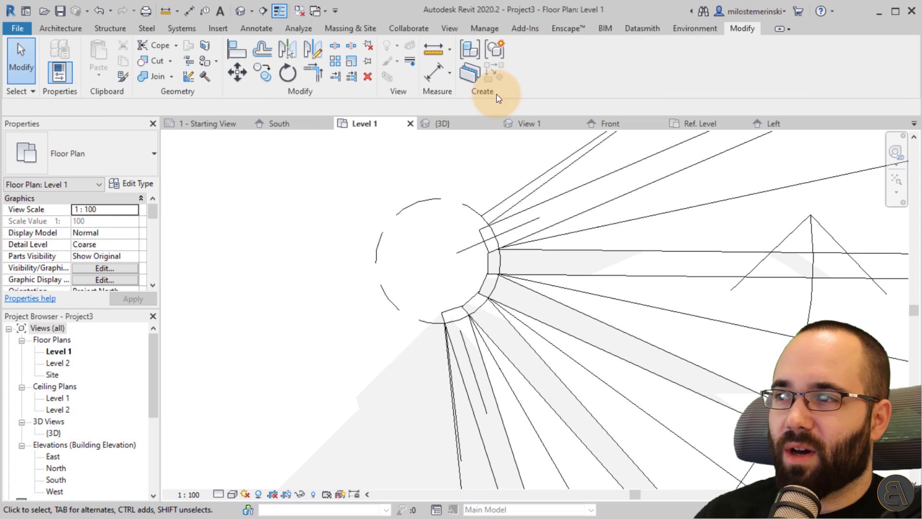
left_click(312, 77)
left_click(466, 250)
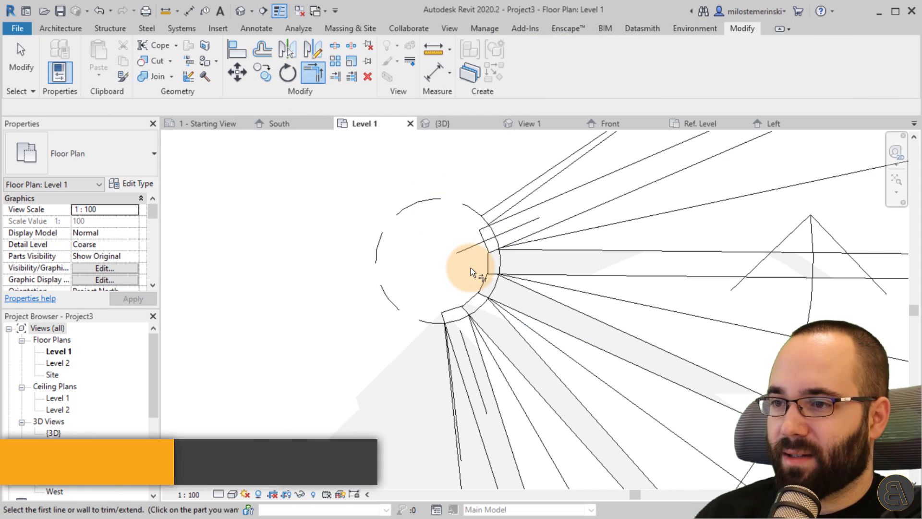
left_click(466, 342)
key("Escape")
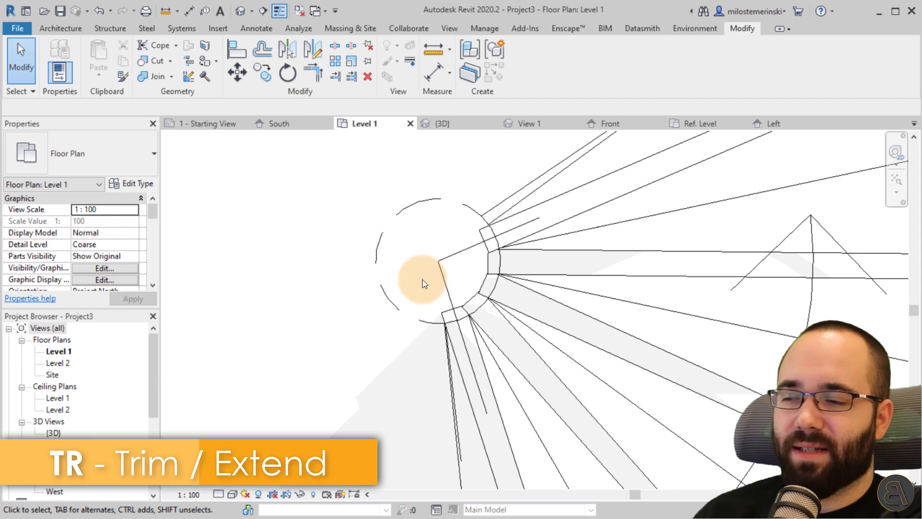
- Duplicate the 152mm column type as a new type named '200mm Diameter'
left_click(62, 29)
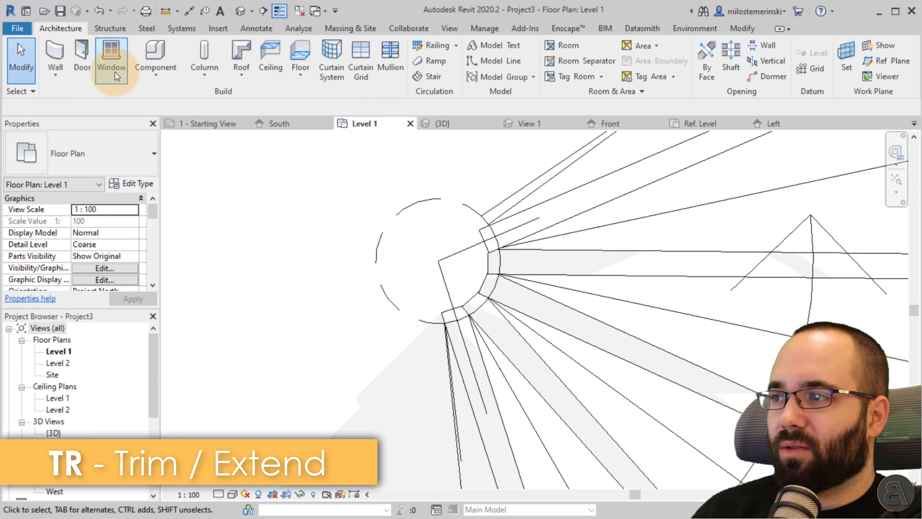
left_click(205, 72)
left_click(221, 124)
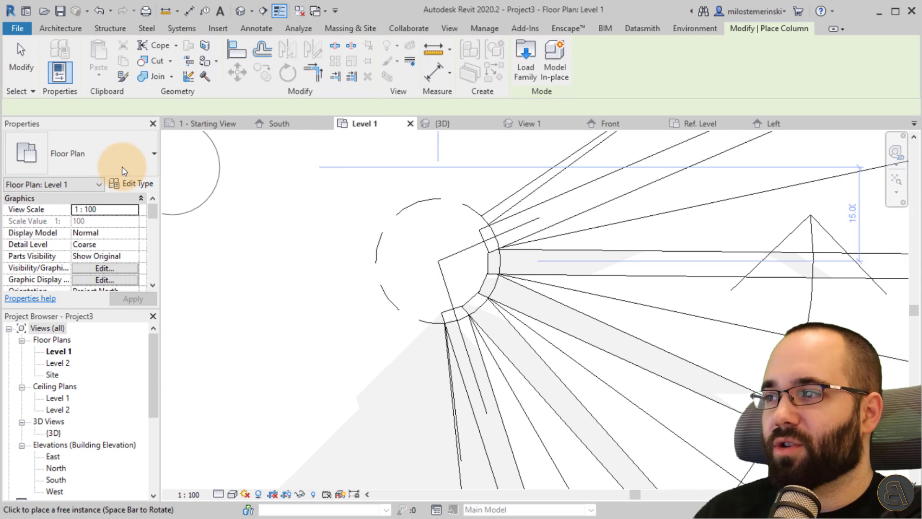
left_click(139, 185)
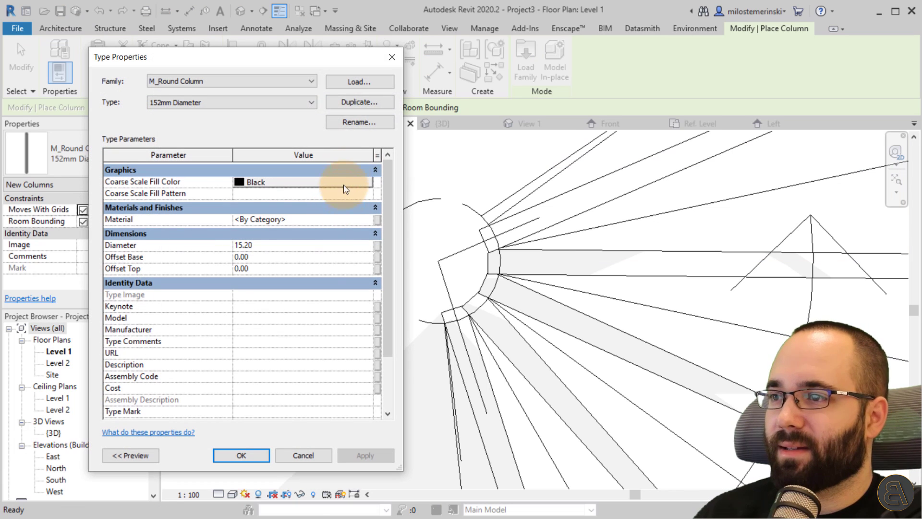
left_click(359, 102)
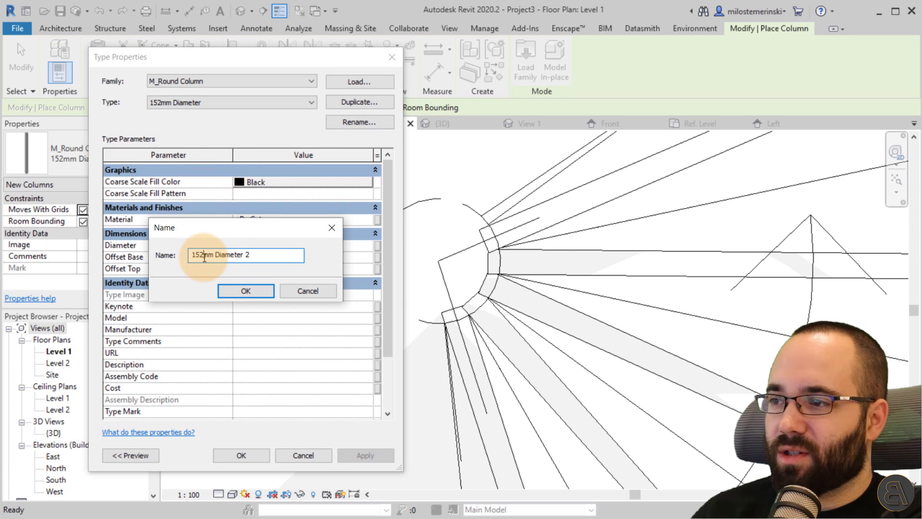
left_click_drag(204, 257, 160, 256)
type("200")
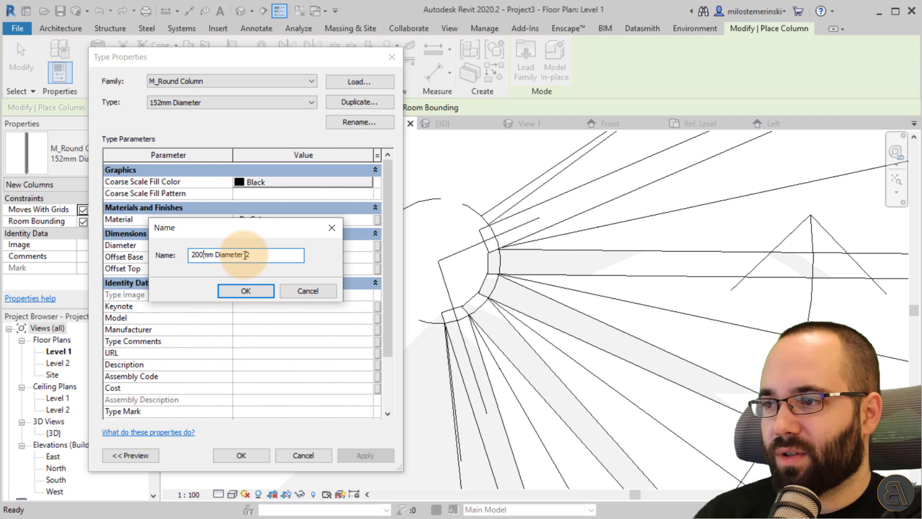
left_click_drag(245, 255, 399, 253)
key("BackSpace")
left_click(246, 291)
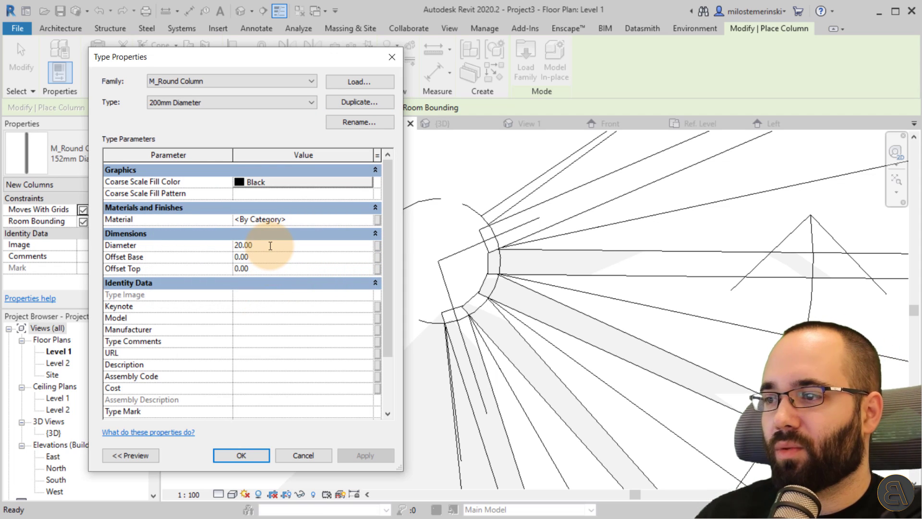
- Confirm the 200mm Diameter type settings and pan the plan around the stair
left_click(232, 455)
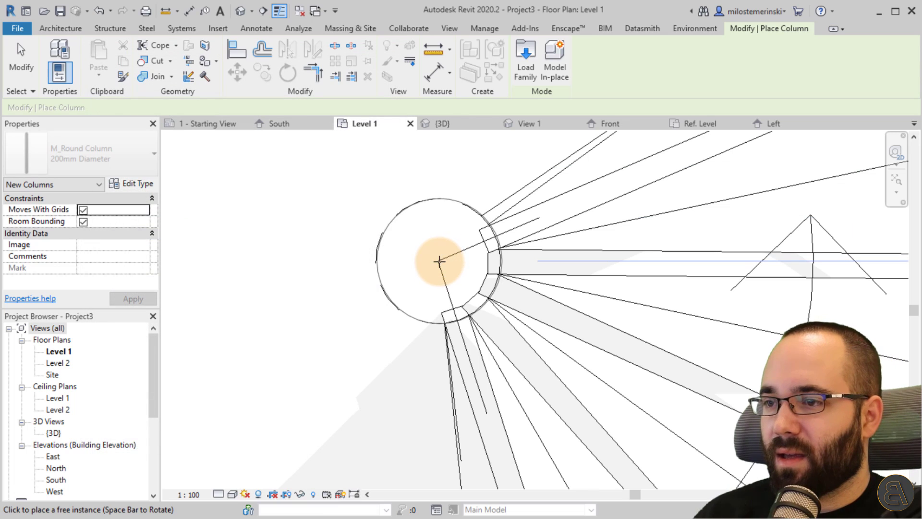
scroll(439, 263, "up", 5)
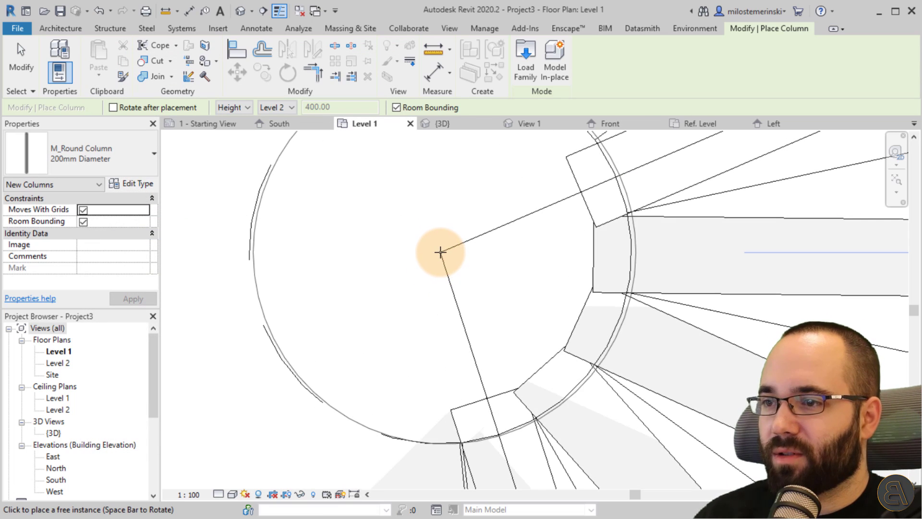
key("Escape")
scroll(401, 243, "down", 4)
middle_click_drag(402, 243, 391, 269)
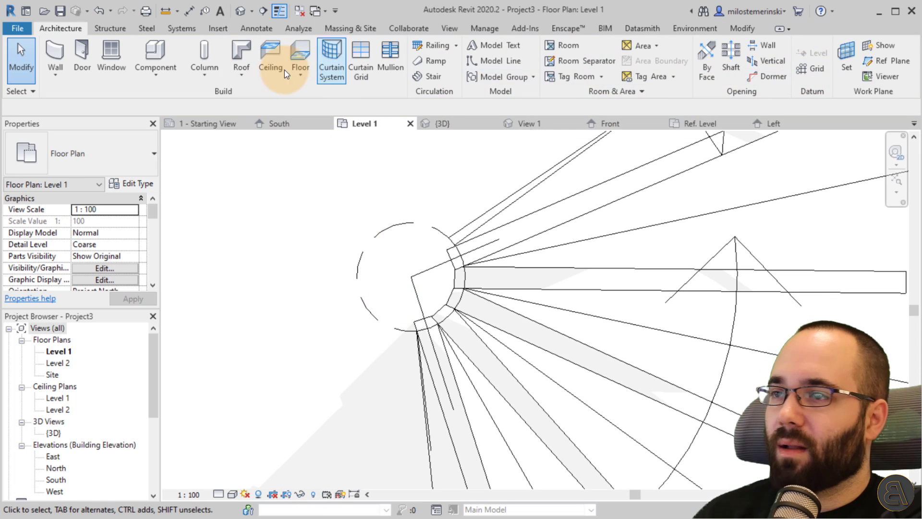
- Draw a helper model line from the stair centre to the left
left_click(499, 61)
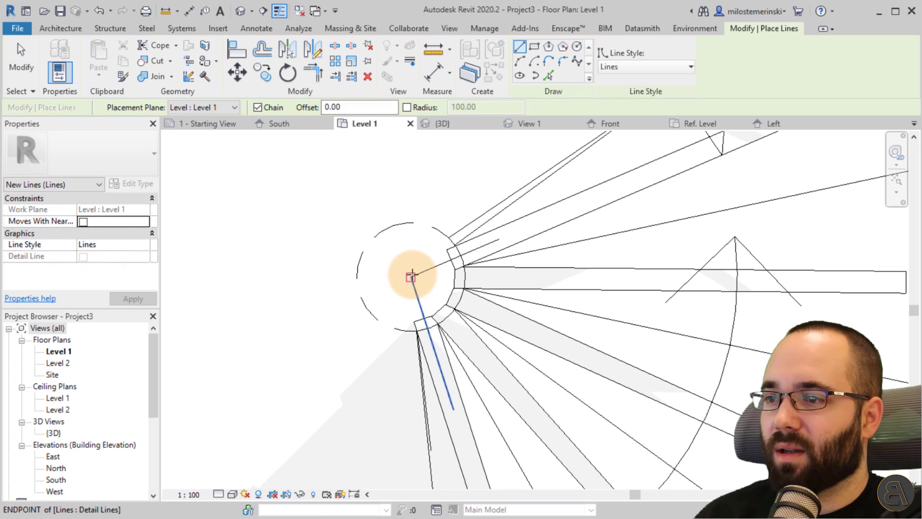
left_click(412, 277)
left_click(277, 265)
key("Escape")
key("Escape")
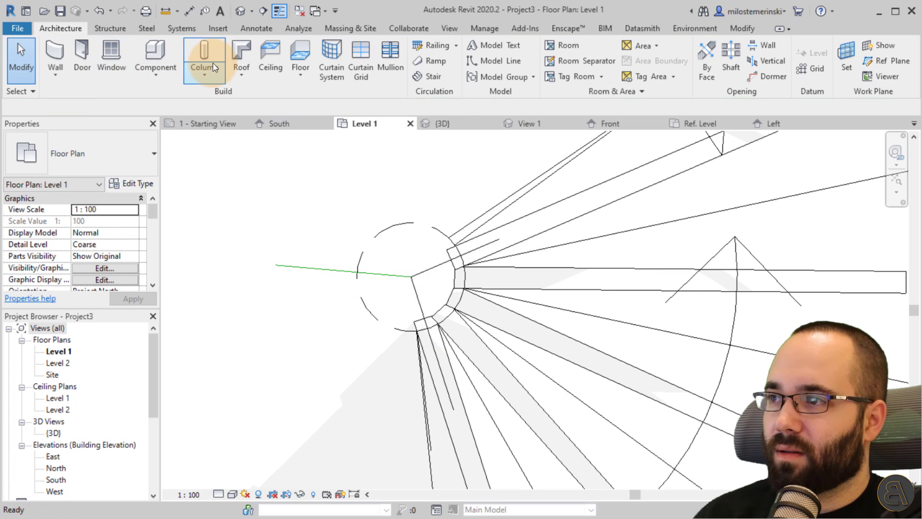
- Place the 200mm Diameter round column at the stair centre
left_click(212, 63)
left_click(212, 121)
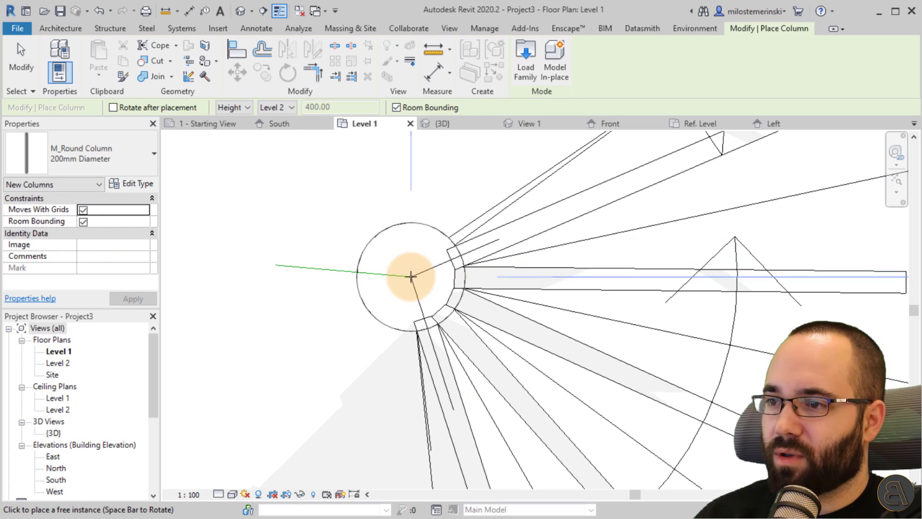
scroll(411, 276, "down", 5)
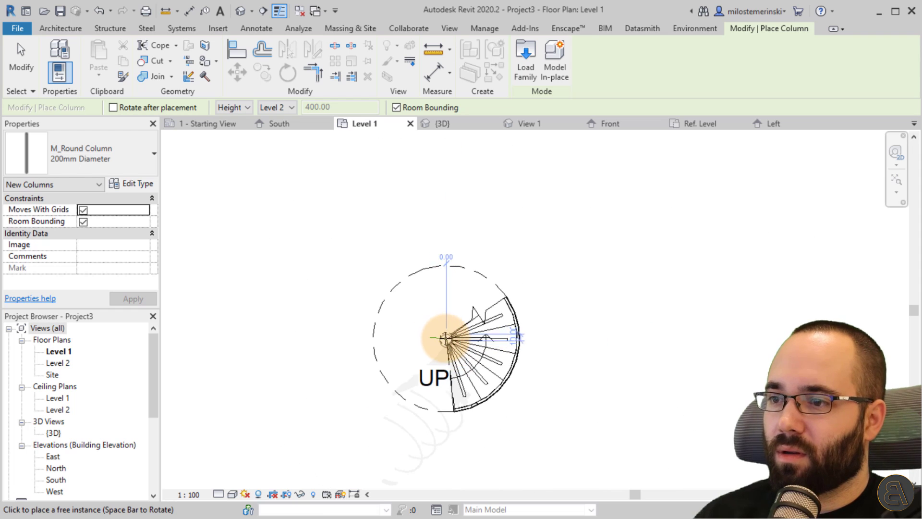
scroll(447, 339, "up", 6)
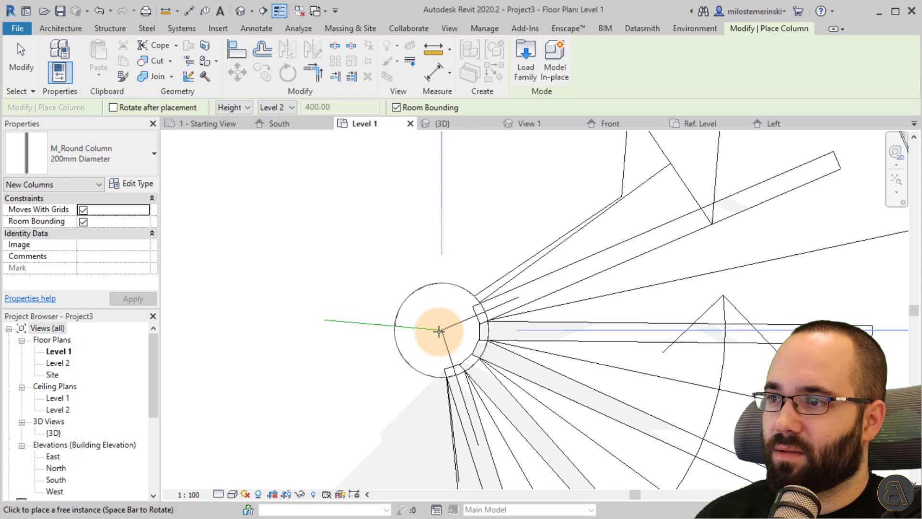
key("Escape")
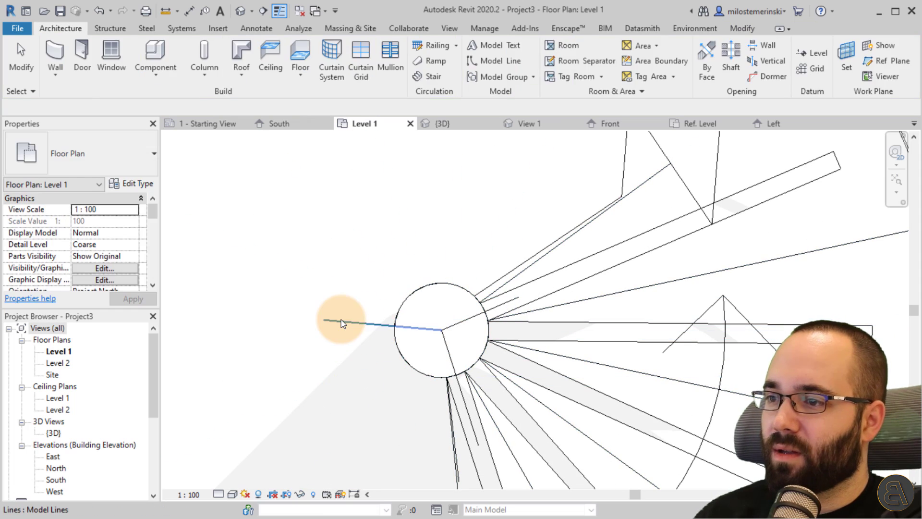
- Delete the helper model line and the detail guide lines around the column
left_click(340, 320)
key("Delete")
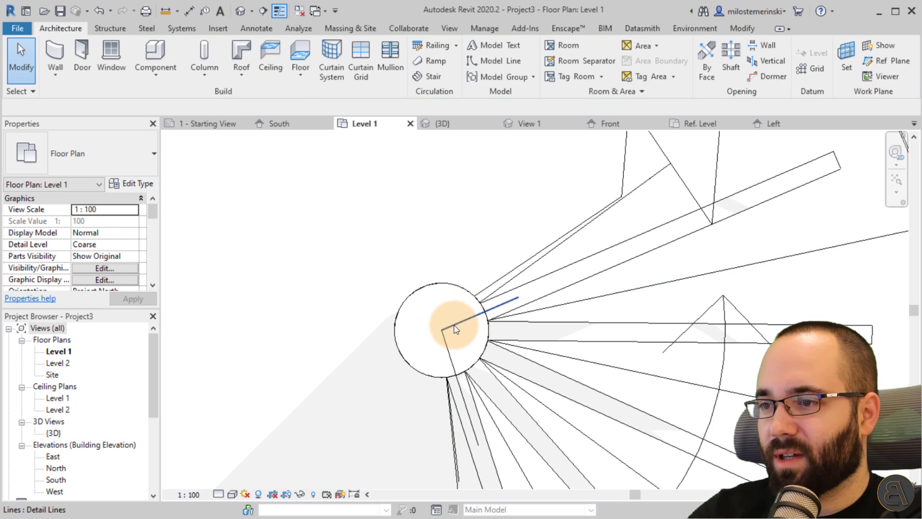
left_click(454, 326)
key("Delete")
left_click(411, 309)
key("Delete")
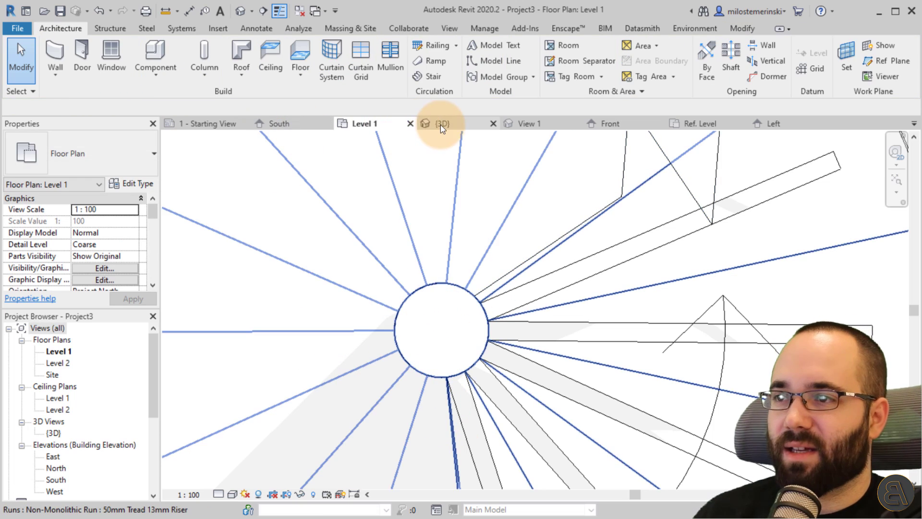
left_click(439, 124)
- Orbit the 3D view to see the whole spiral stair with its central column
middle_click_drag(624, 443, 484, 236, "shift")
scroll(489, 354, "up", 6)
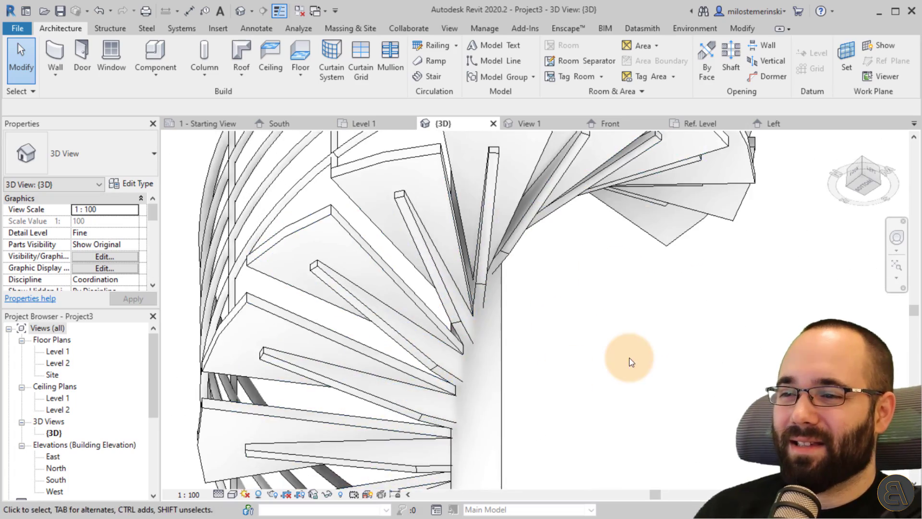
middle_click_drag(631, 362, 485, 370, "shift")
scroll(539, 329, "down", 5)
middle_click_drag(539, 329, 481, 329, "shift")
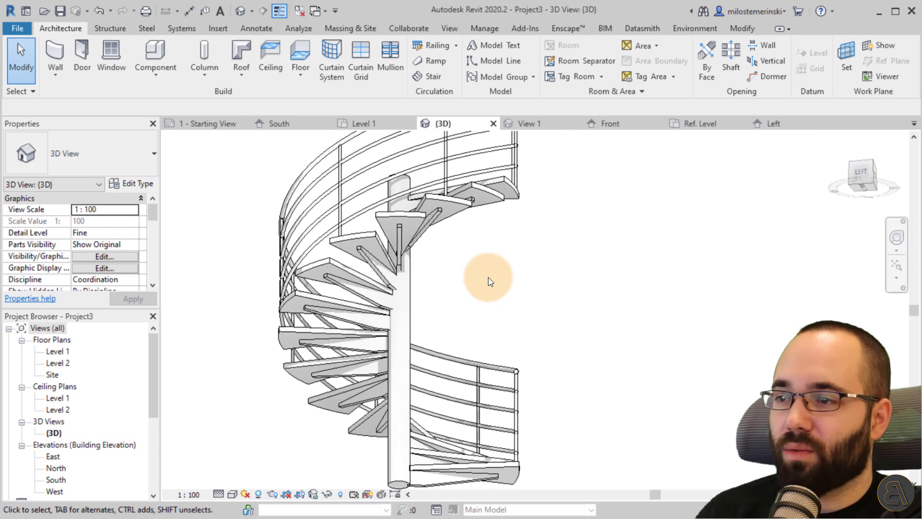
- Select the inner railing and orbit to side views to check the tread supports
left_click(388, 264)
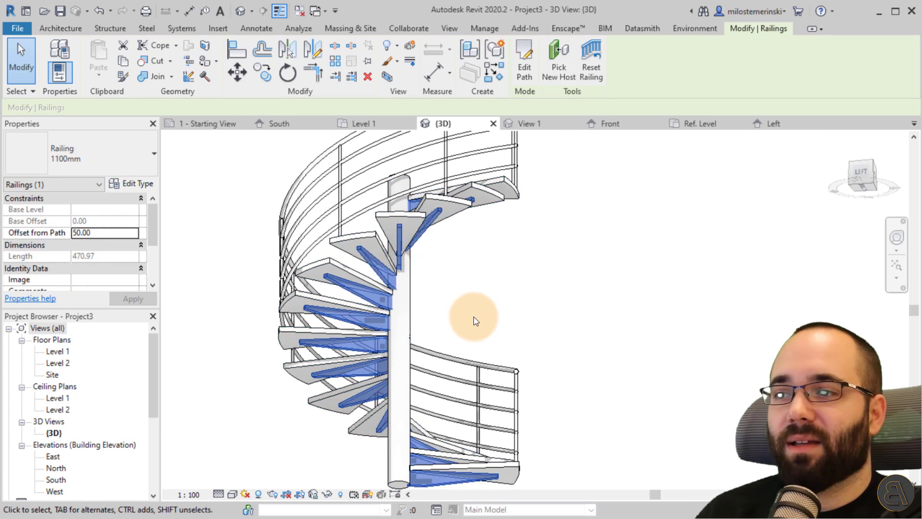
middle_click_drag(474, 316, 522, 350, "shift")
middle_click_drag(586, 240, 755, 336, "shift")
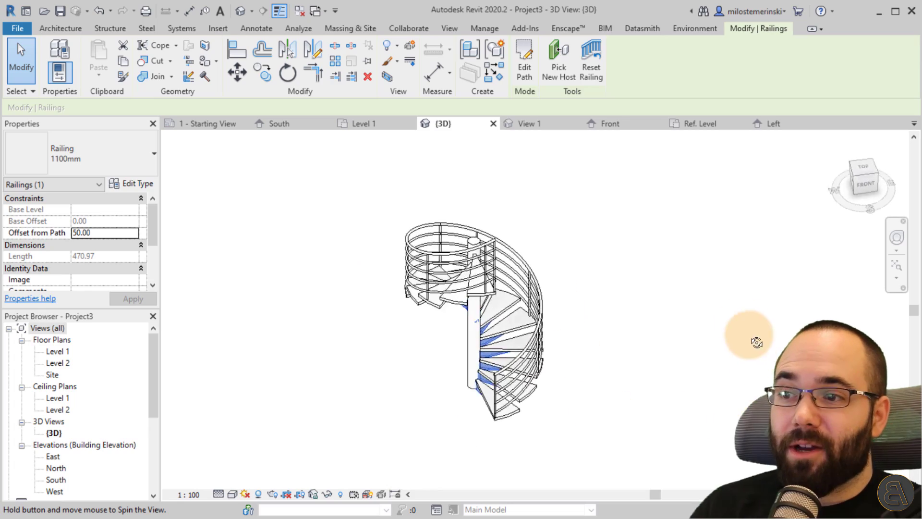
left_click(592, 426)
middle_click_drag(592, 426, 521, 342, "shift")
scroll(414, 302, "up", 3)
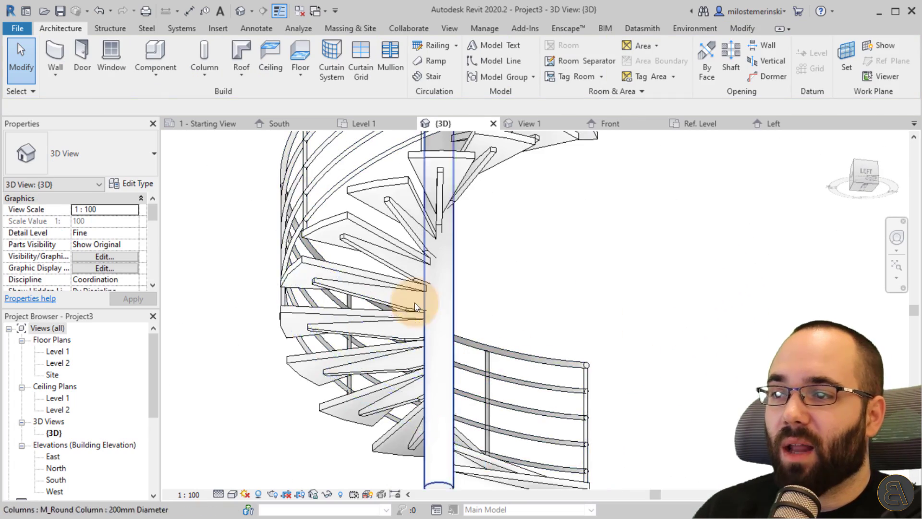
left_click(394, 253)
middle_click_drag(582, 243, 294, 260, "shift")
middle_click_drag(604, 271, 458, 307, "shift")
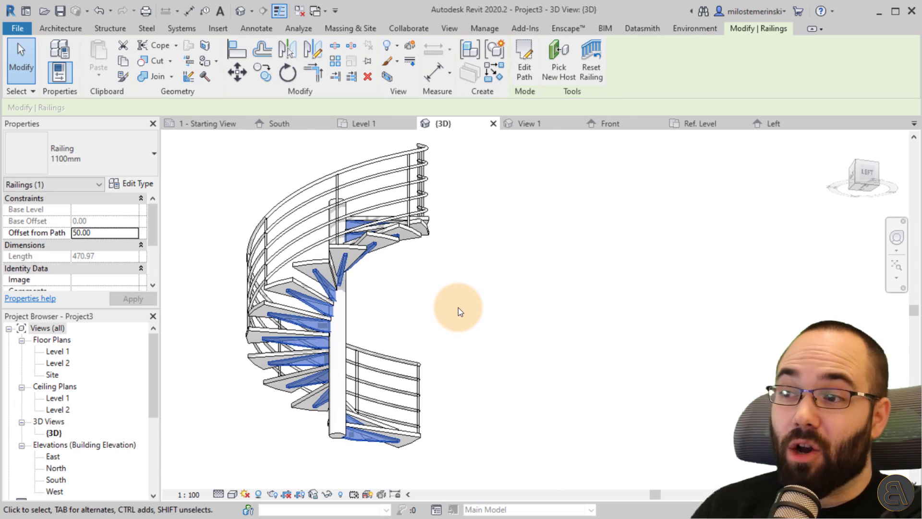